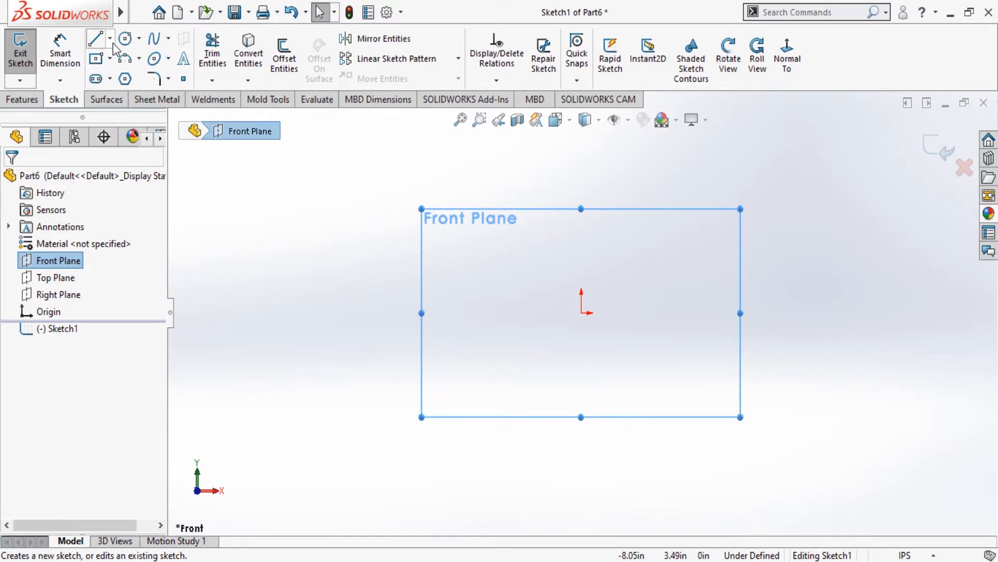
# Sketch two concentric circles centred on the origin, with the outer circle about 5.18 in in diameter.
pyautogui.click(125, 38)
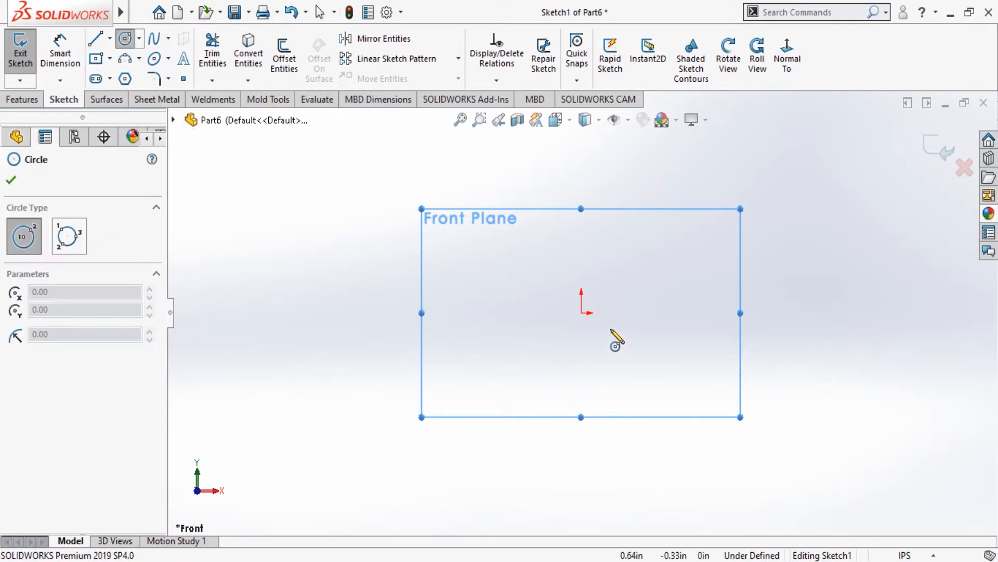
pyautogui.click(581, 313)
pyautogui.click(671, 396)
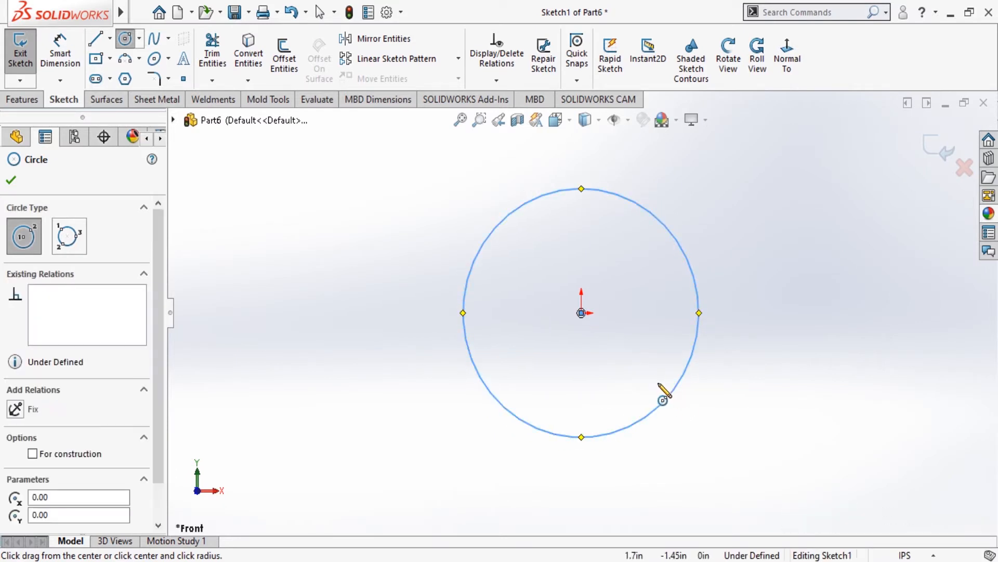
pyautogui.click(581, 313)
pyautogui.click(615, 379)
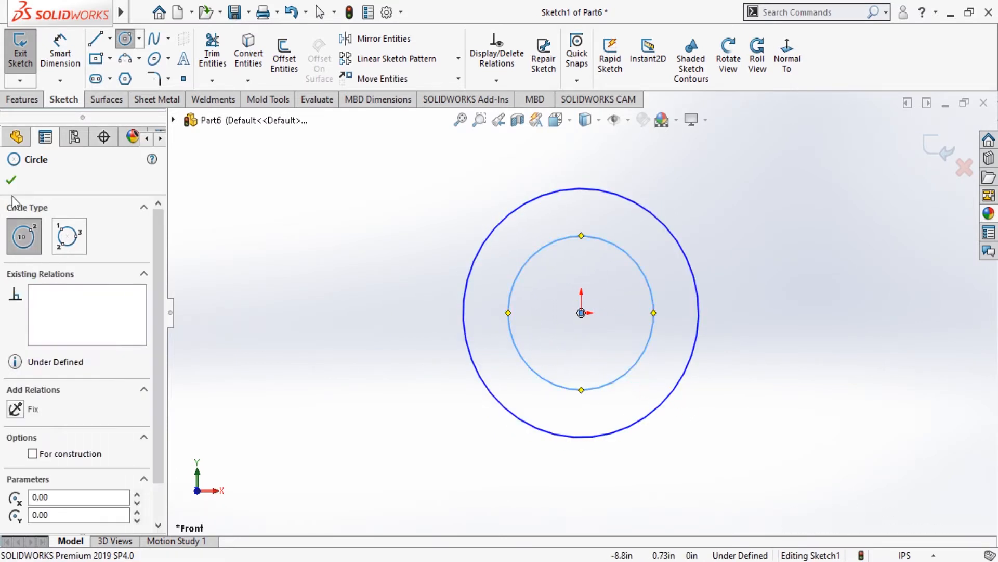
pyautogui.click(11, 180)
# Dimension the outer circle's diameter and set it to 72 in.
pyautogui.click(61, 58)
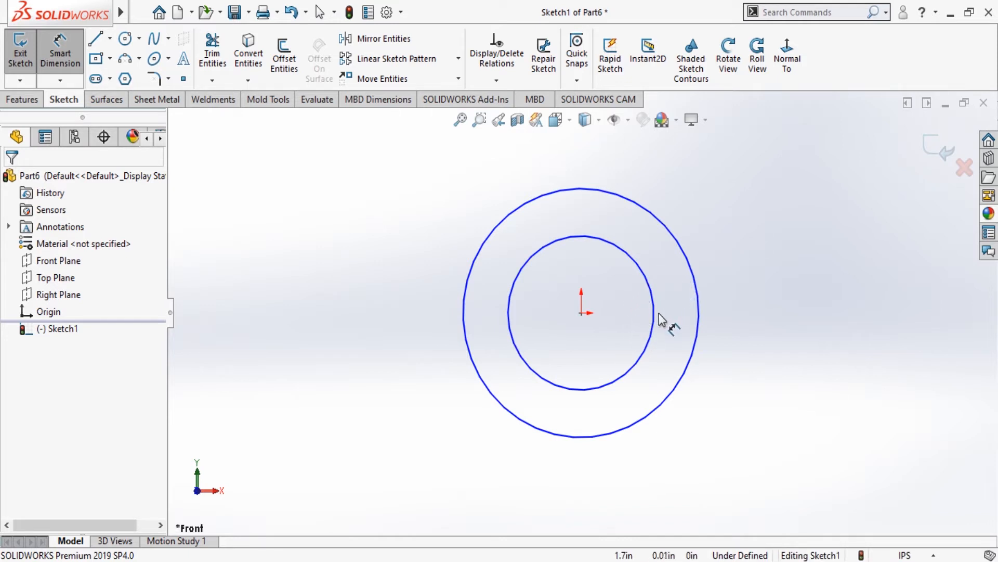
pyautogui.click(696, 286)
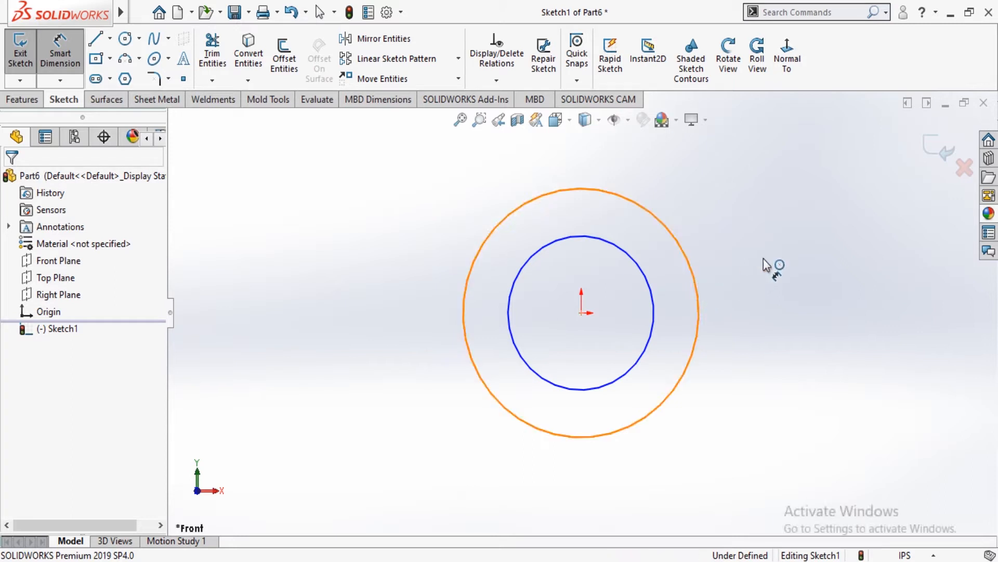
pyautogui.click(800, 264)
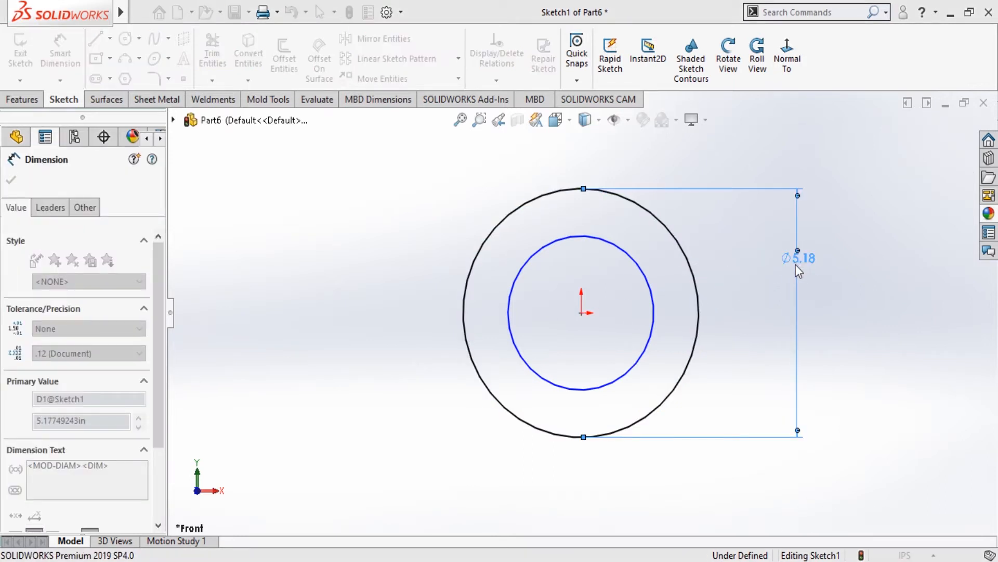
pyautogui.write('72')
pyautogui.press('Return')
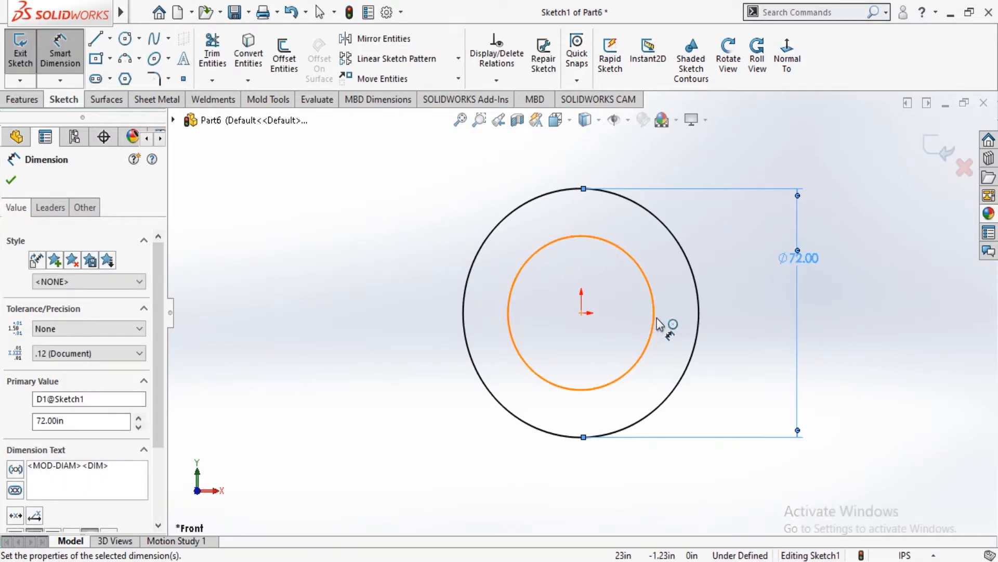
# Dimension the inner circle's diameter and set it to 40 in.
pyautogui.click(657, 319)
pyautogui.click(747, 301)
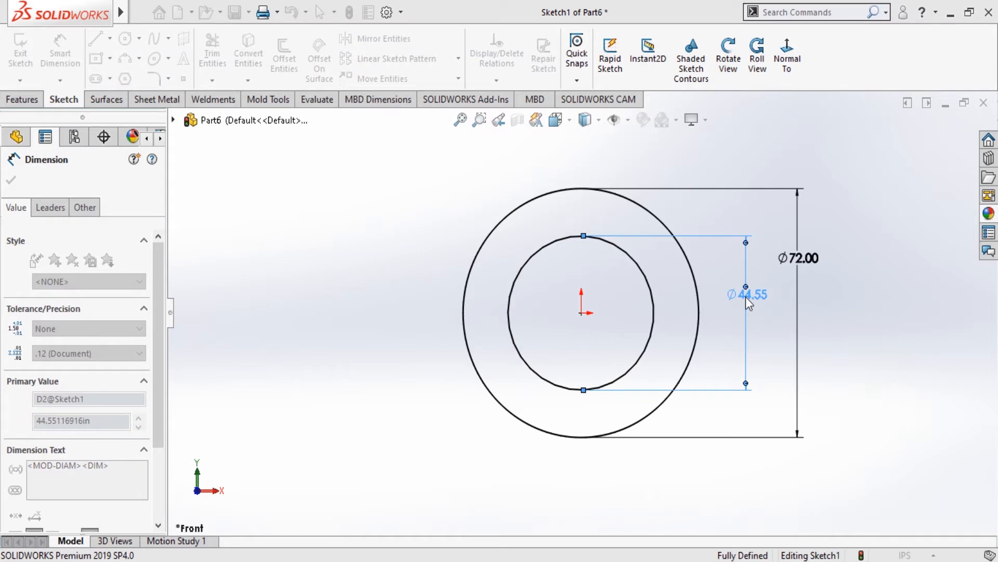
pyautogui.write('40')
pyautogui.press('Return')
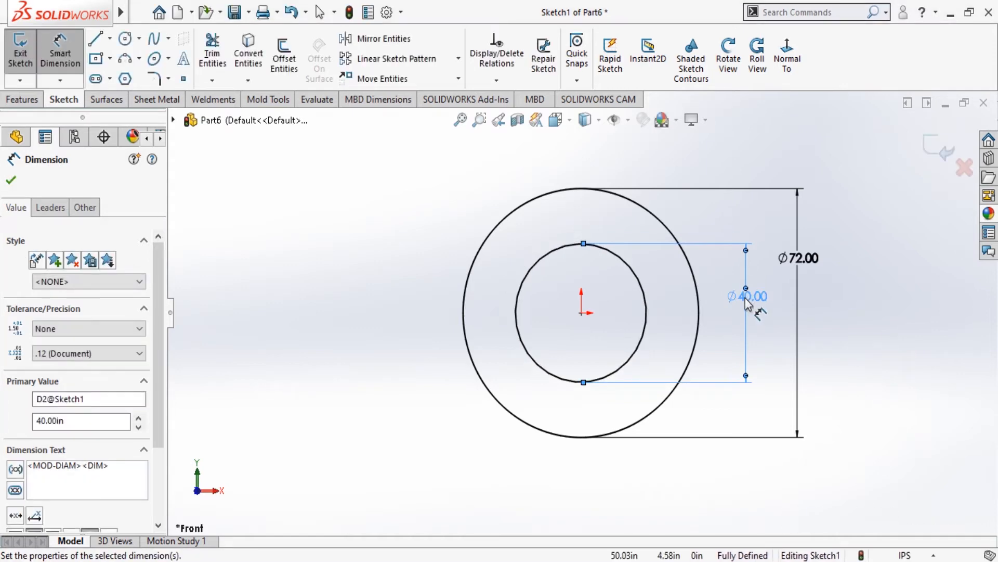
pyautogui.click(10, 180)
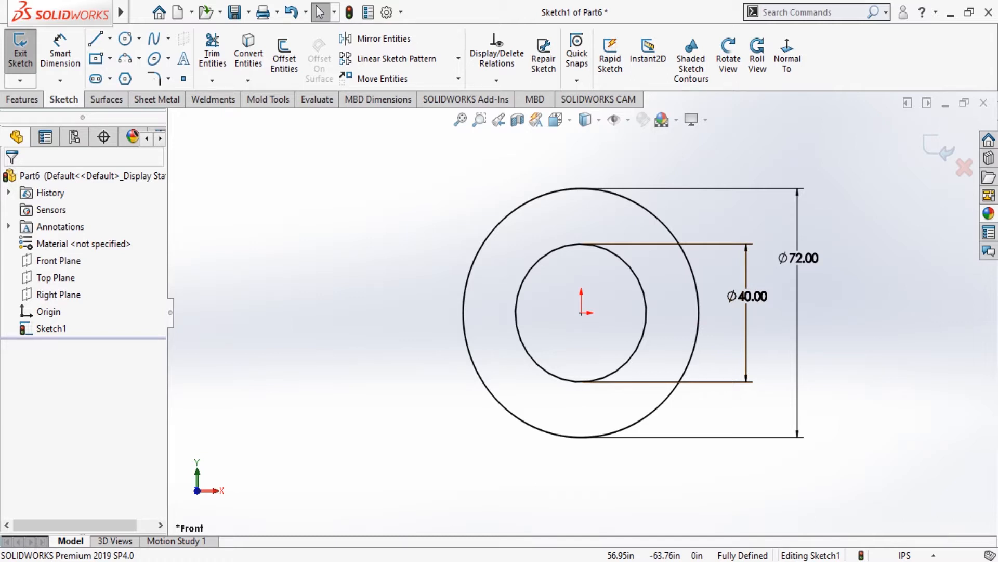
# Sketch a horizontal line about 190.5 in long across the lower part of the outer circle, extending past both sides.
pyautogui.click(95, 38)
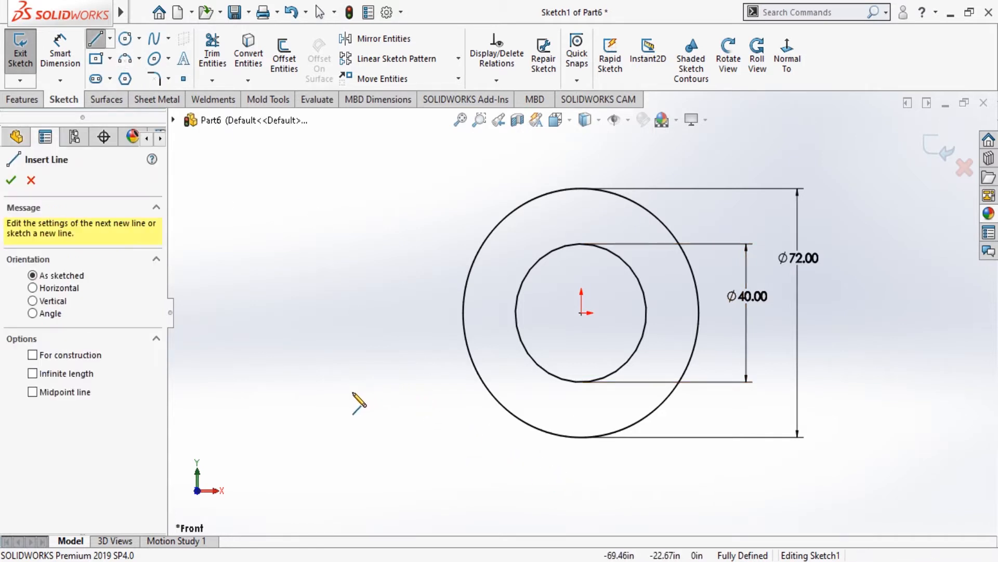
pyautogui.click(282, 430)
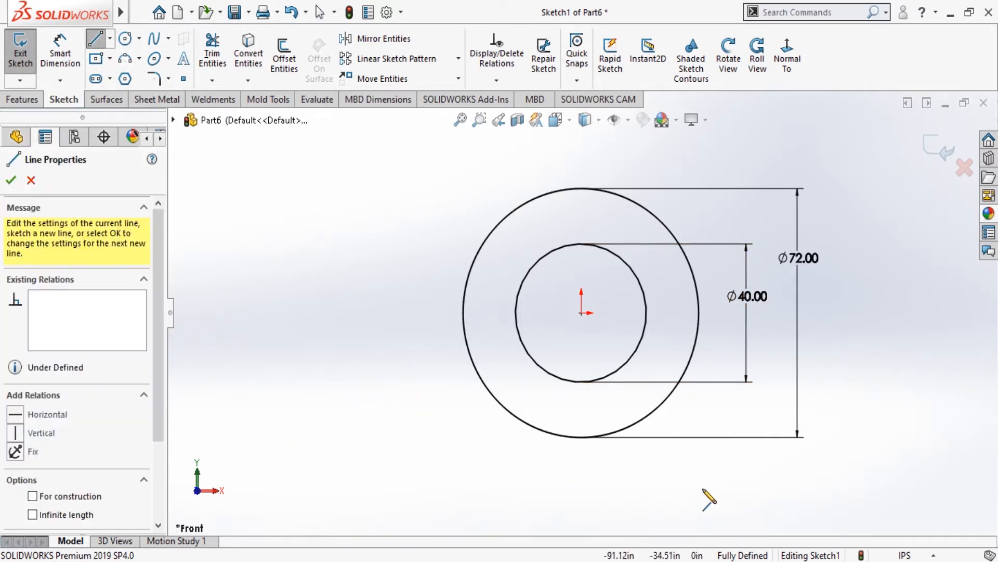
pyautogui.doubleClick(906, 430)
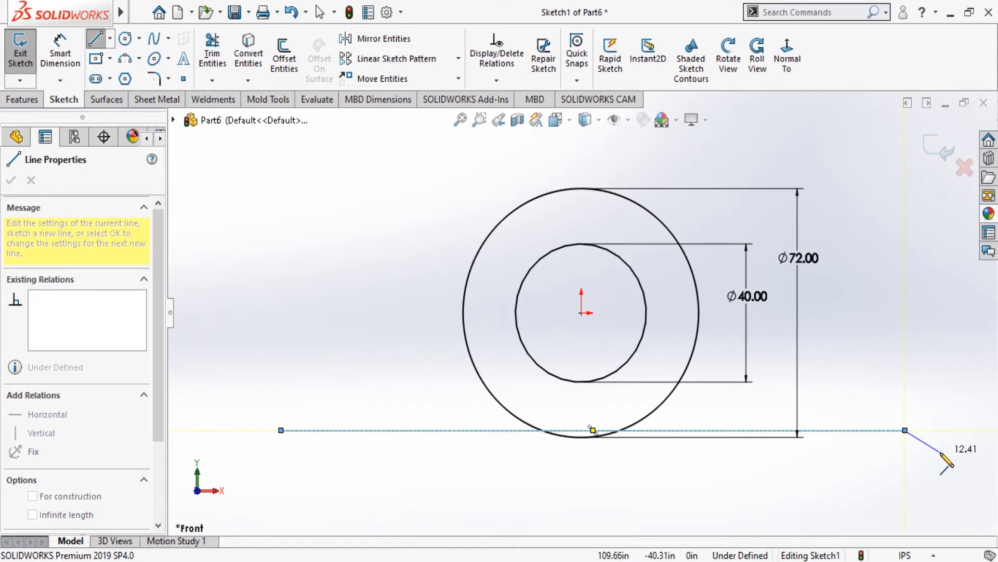
pyautogui.press('Escape')
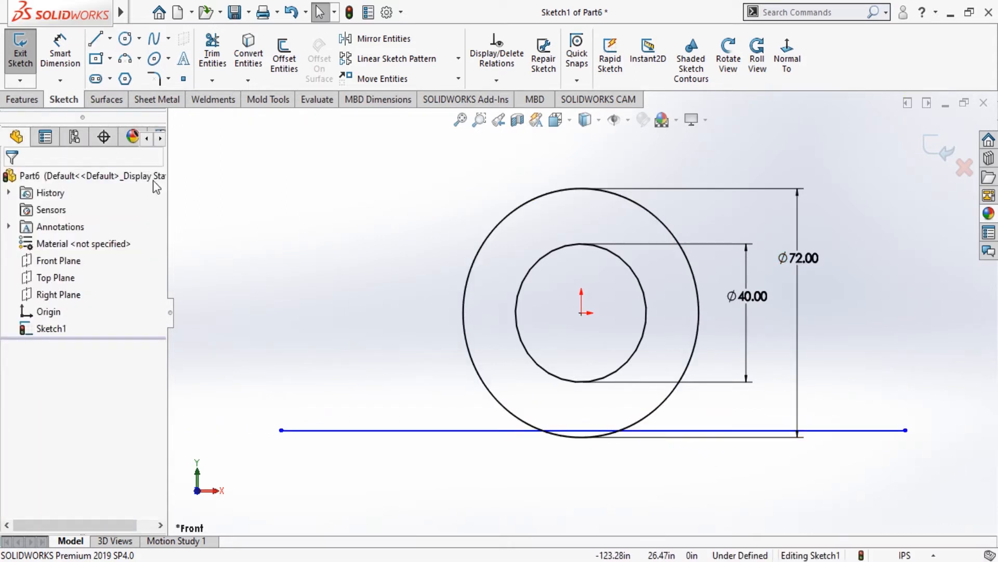
# Draw a centerline from the origin to the midpoint of the horizontal line and make it vertical.
pyautogui.click(109, 38)
pyautogui.click(124, 70)
pyautogui.click(582, 312)
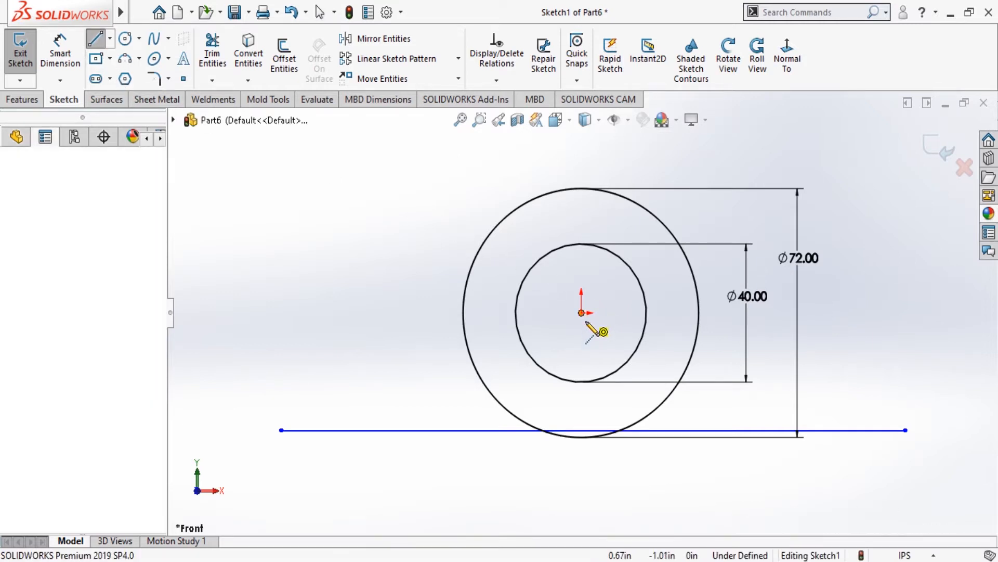
pyautogui.click(593, 430)
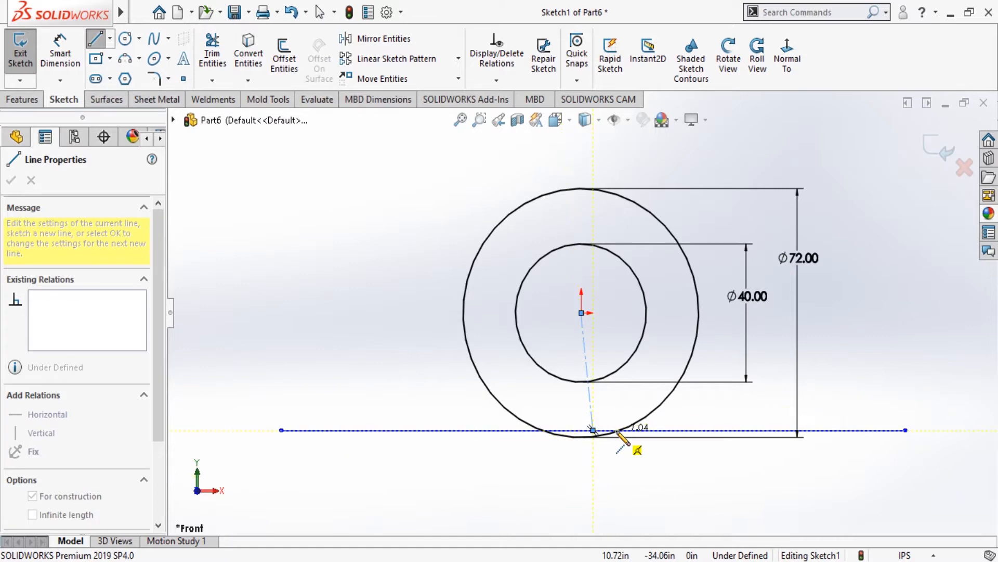
pyautogui.press('Escape')
pyautogui.click(588, 358)
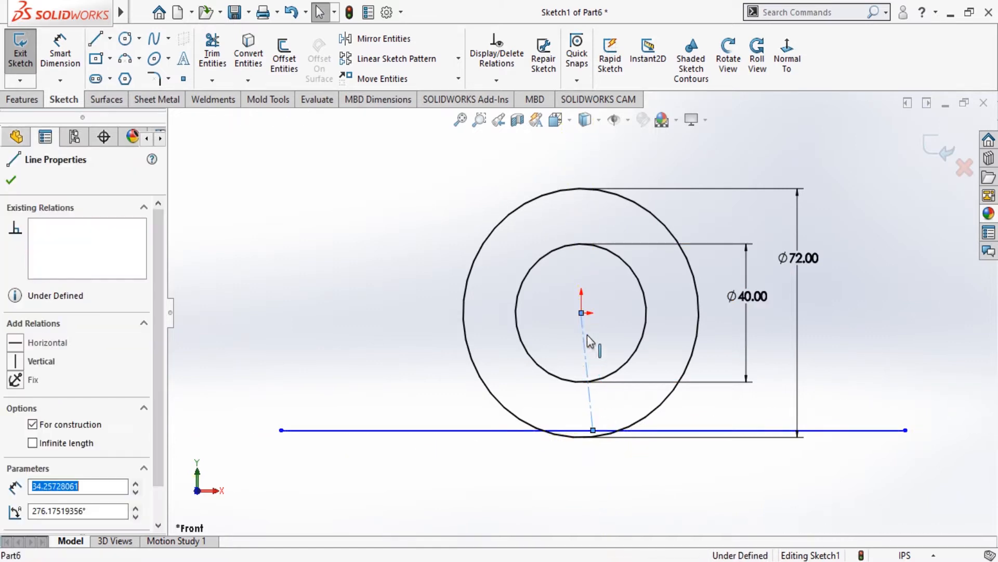
pyautogui.click(621, 233)
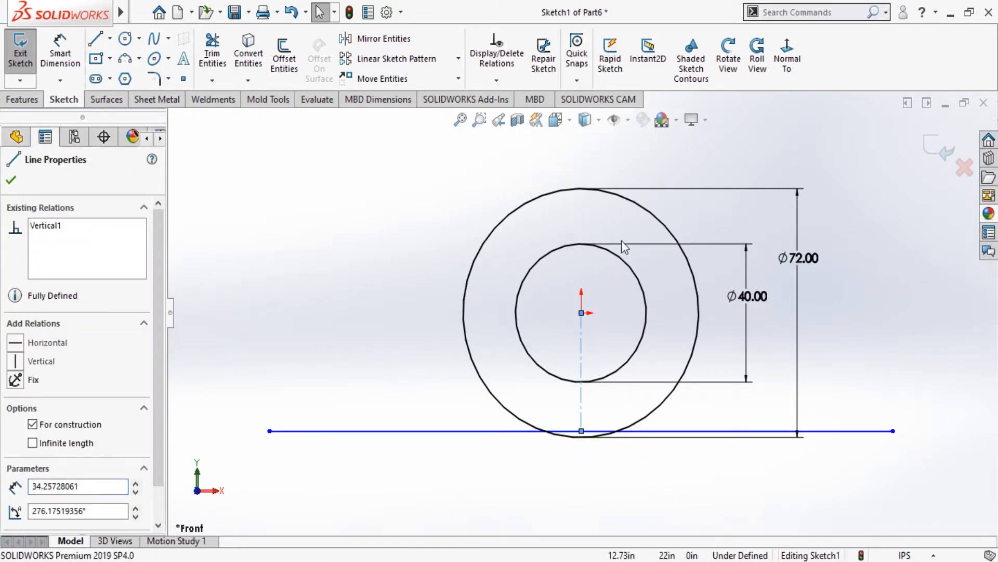
pyautogui.click(10, 181)
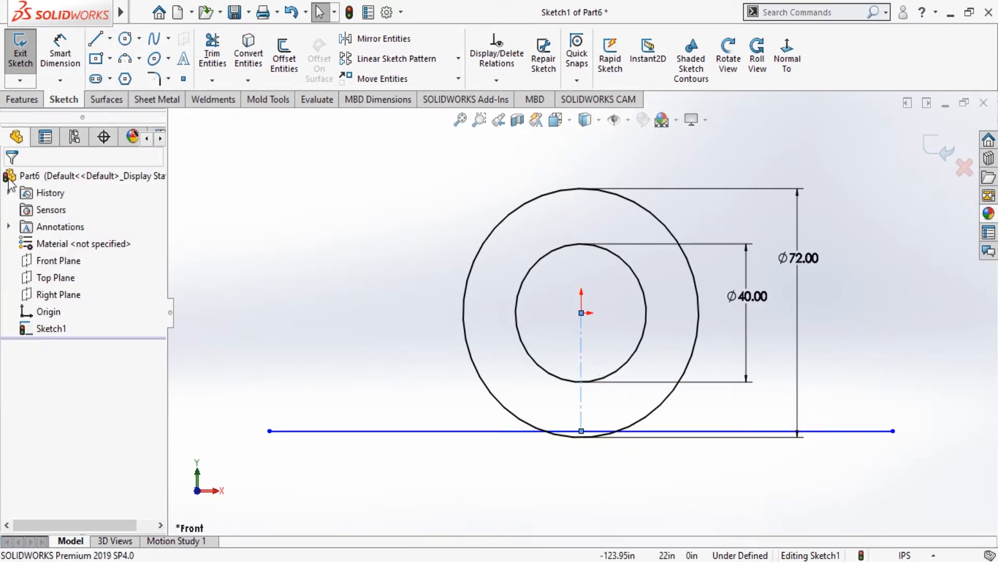
# Dimension the horizontal line's length and set it to 140 in.
pyautogui.click(60, 65)
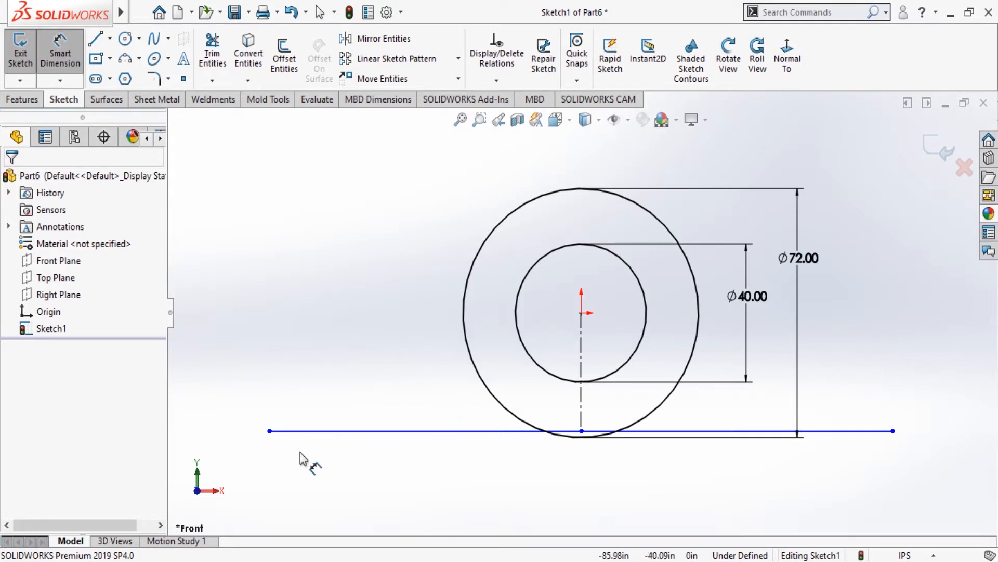
pyautogui.click(313, 437)
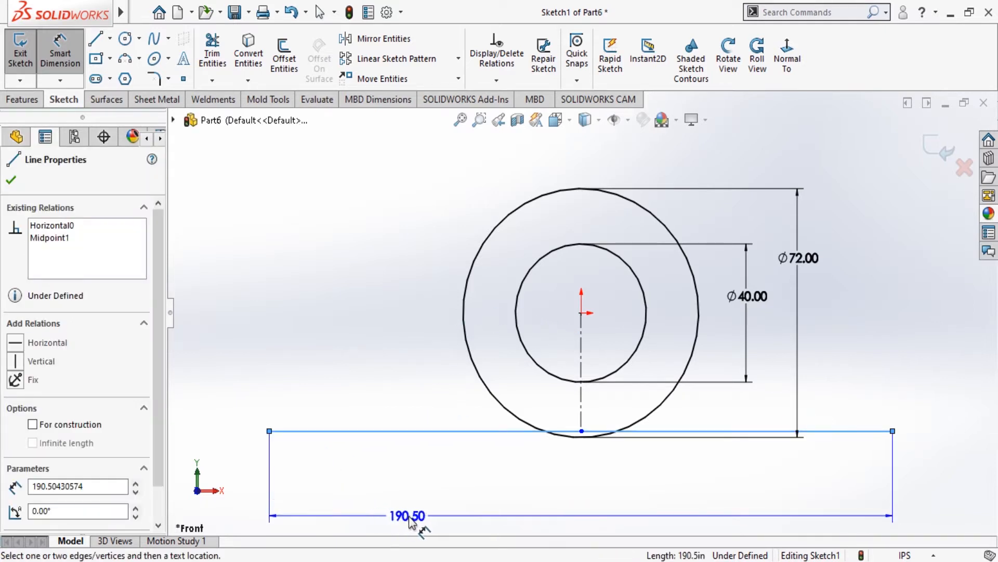
pyautogui.click(424, 517)
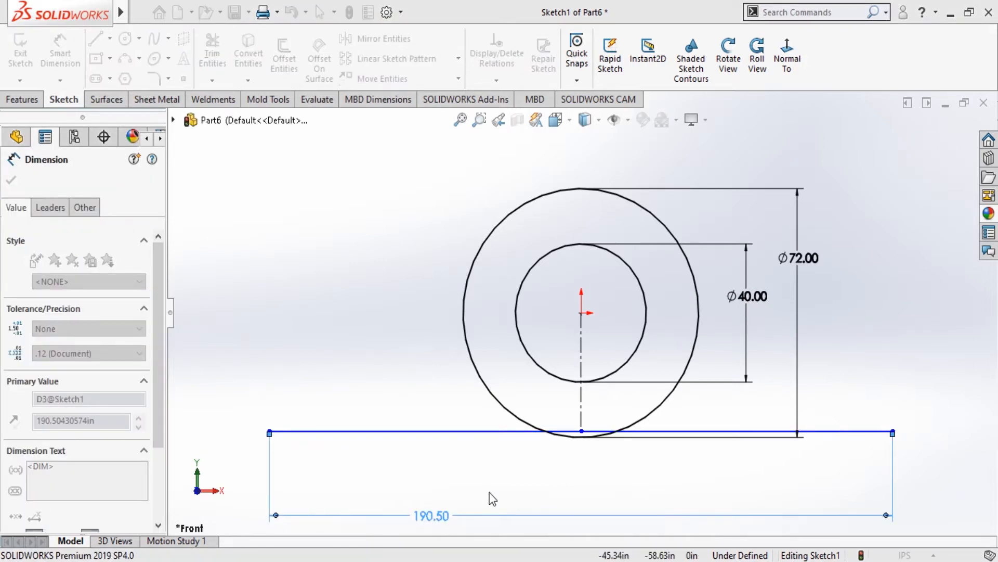
pyautogui.write('140')
pyautogui.press('Return')
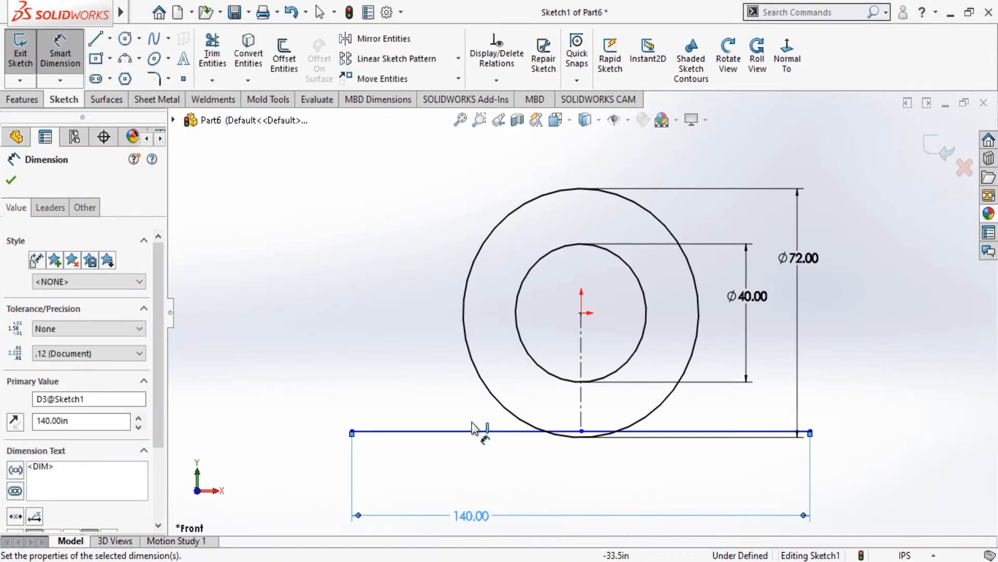
pyautogui.click(11, 181)
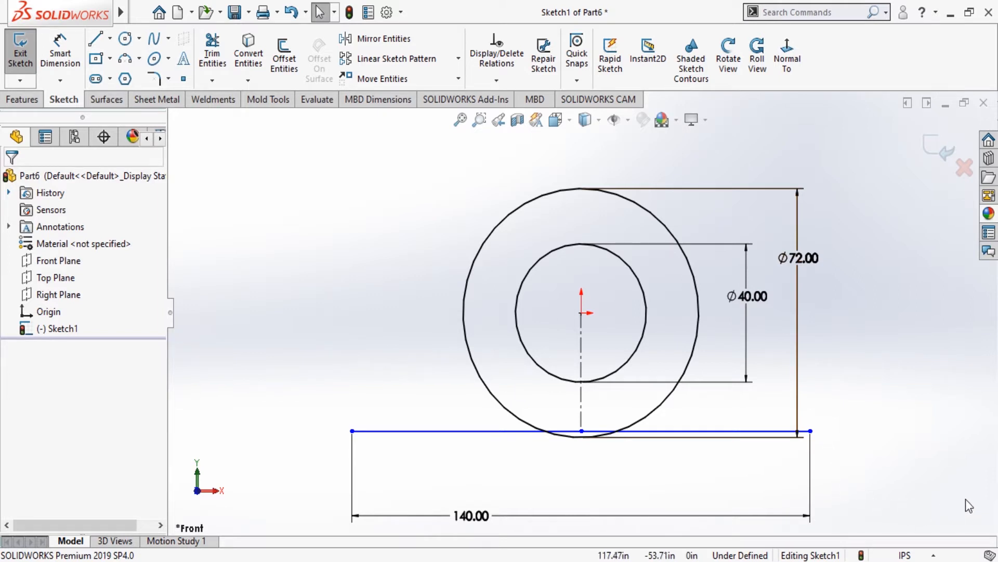
# Draw three connected lines below the 140 in line, joining its endpoints to close a rectangle about 80 in tall.
pyautogui.press('z')
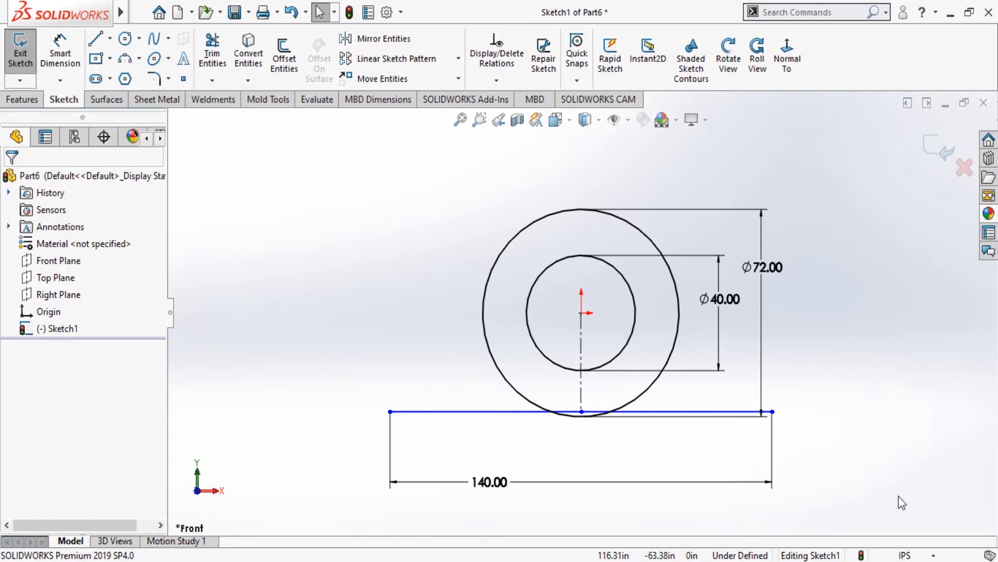
pyautogui.scroll(2, 879, 446)
pyautogui.scroll(-1, 858, 460)
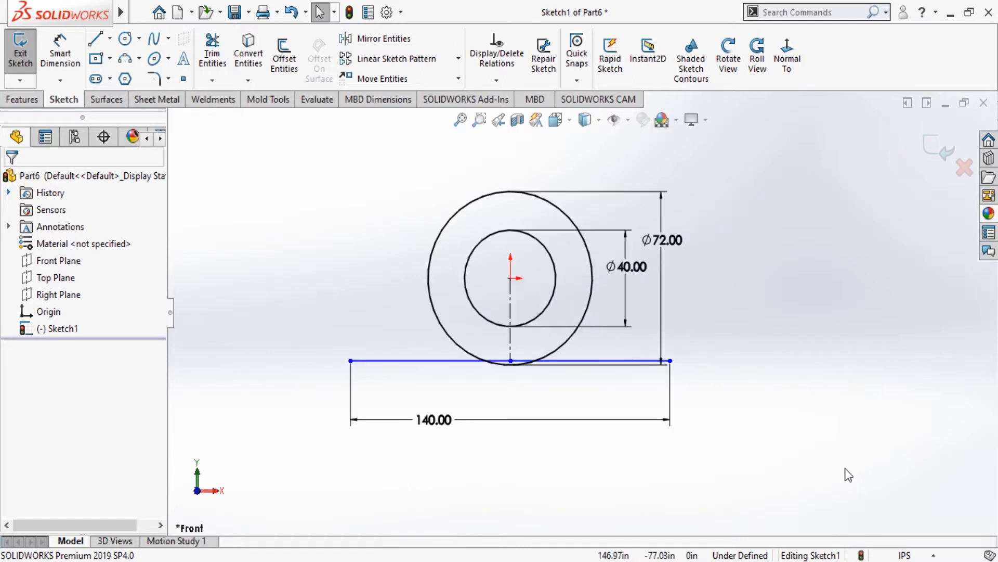
pyautogui.scroll(2, 455, 386)
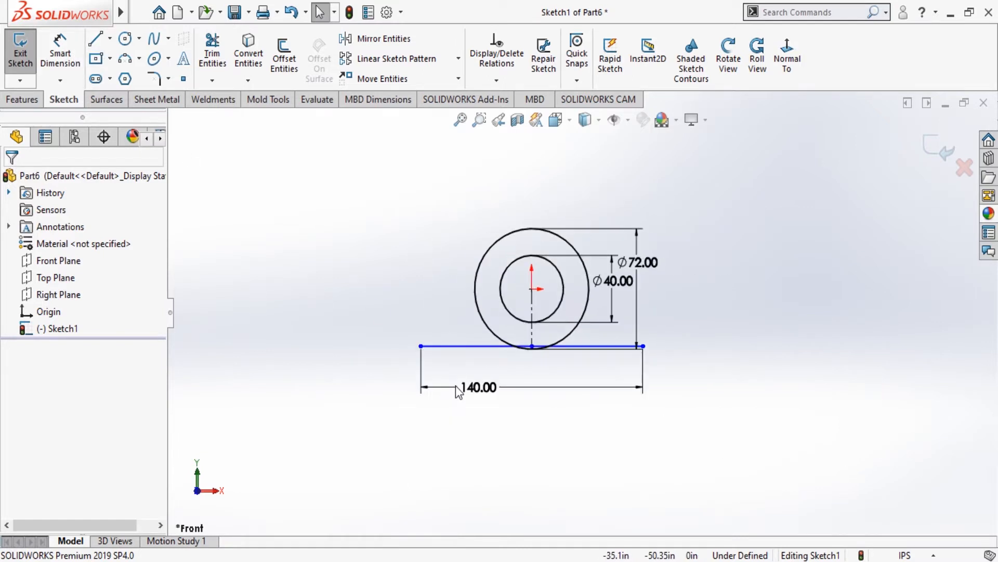
pyautogui.scroll(-1, 455, 385)
pyautogui.click(95, 38)
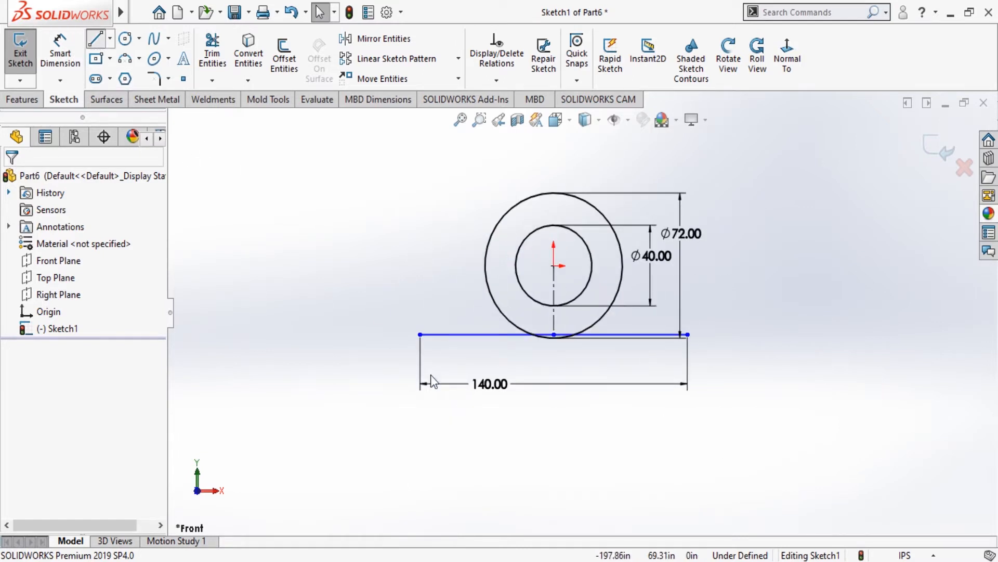
pyautogui.click(421, 335)
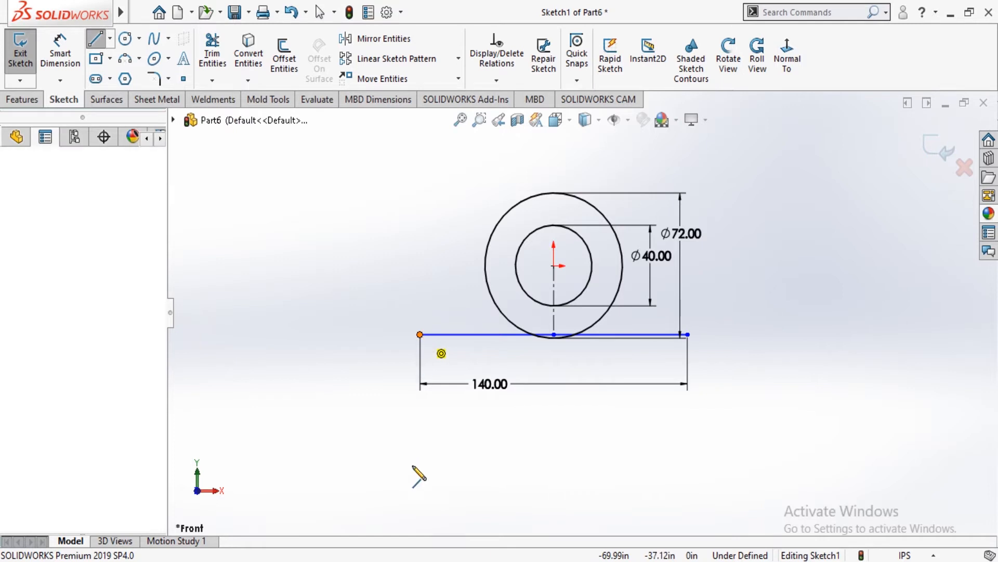
pyautogui.click(420, 495)
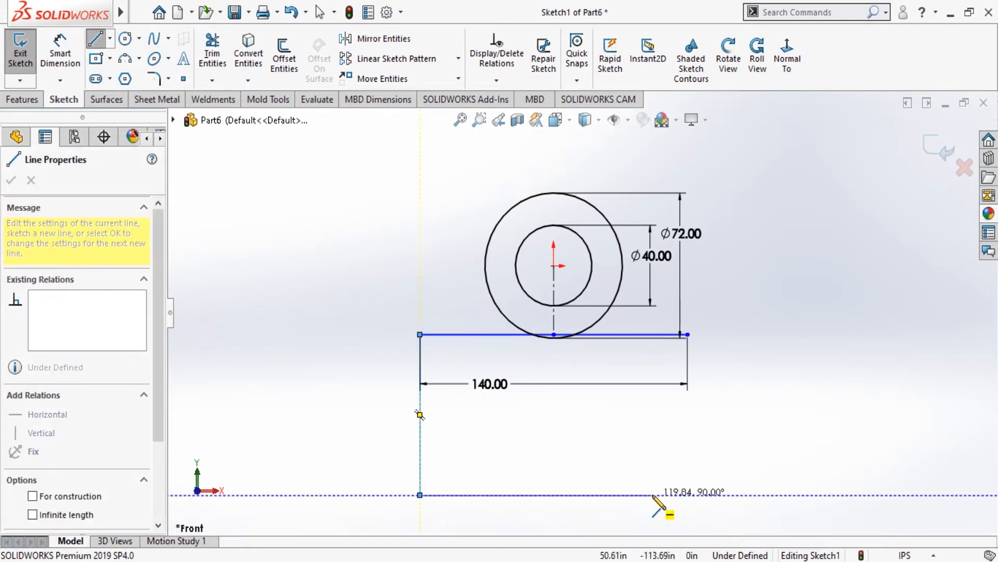
pyautogui.click(688, 495)
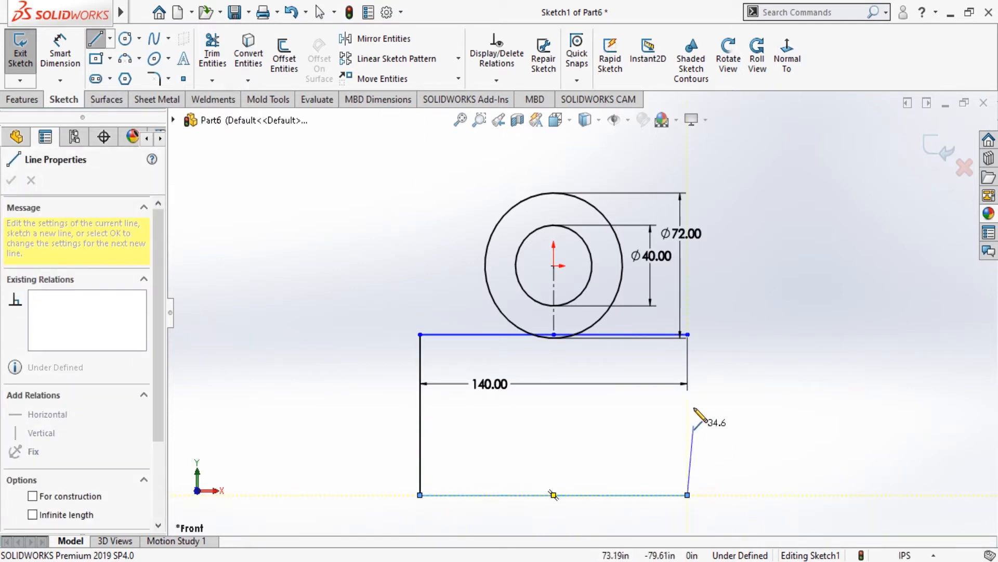
pyautogui.click(688, 334)
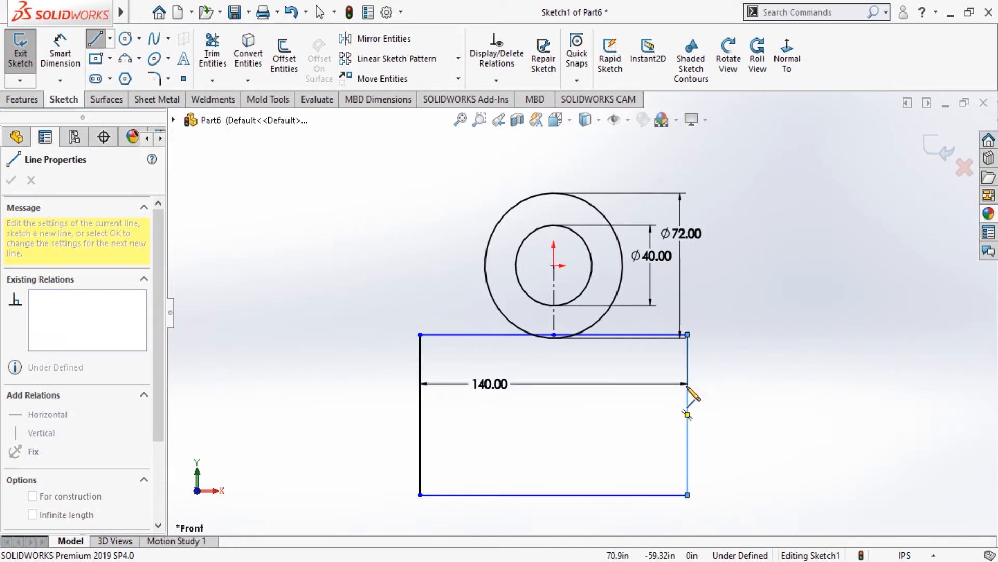
pyautogui.press('Escape')
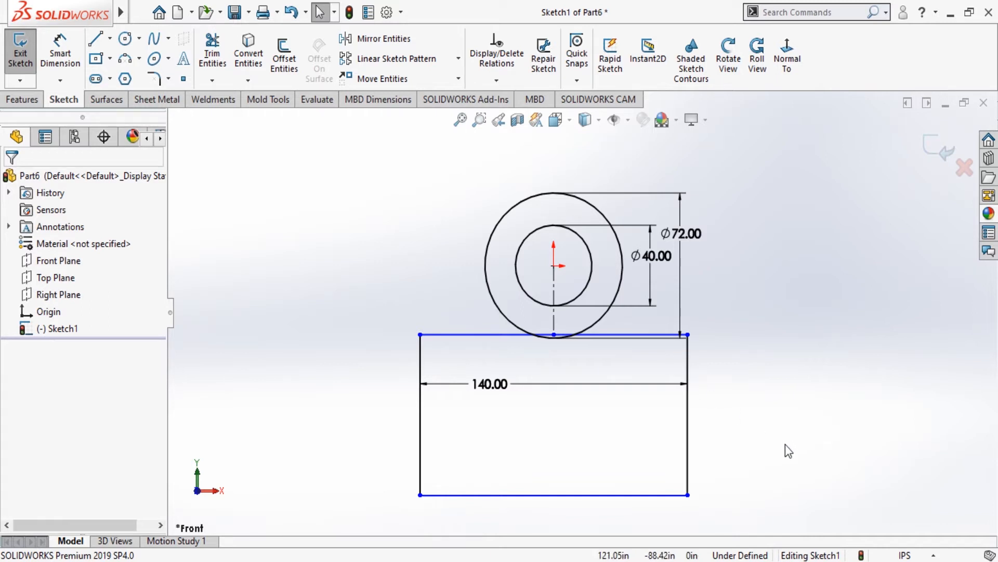
# Dimension the height of the rectangle's right side and set it to 56 in.
pyautogui.click(58, 55)
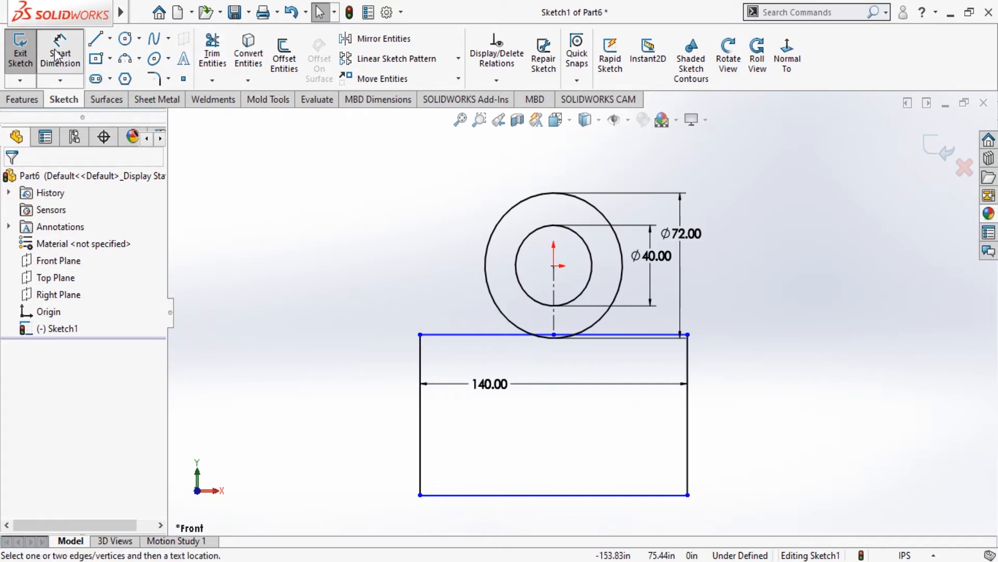
pyautogui.click(688, 423)
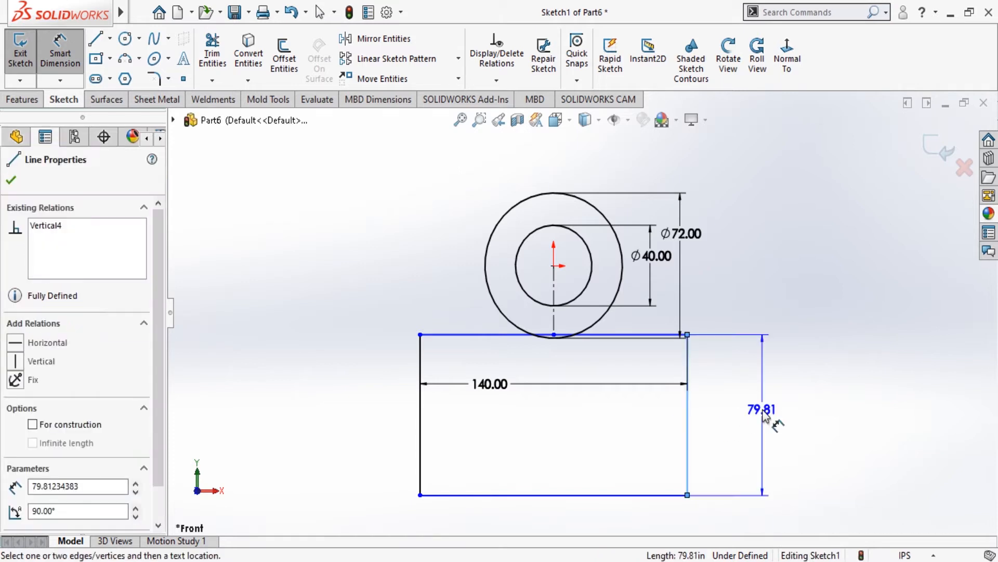
pyautogui.click(763, 413)
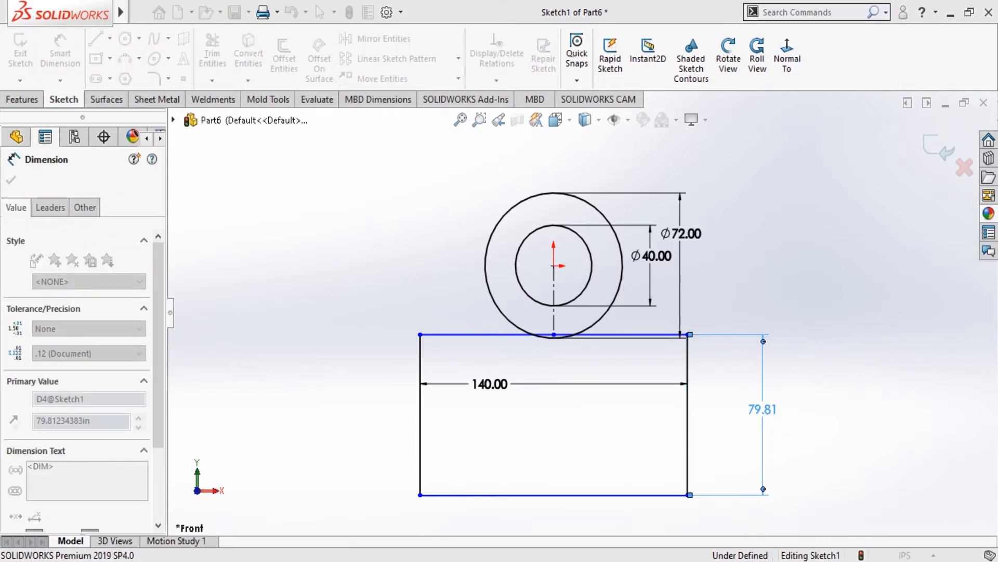
pyautogui.write('56')
pyautogui.press('Return')
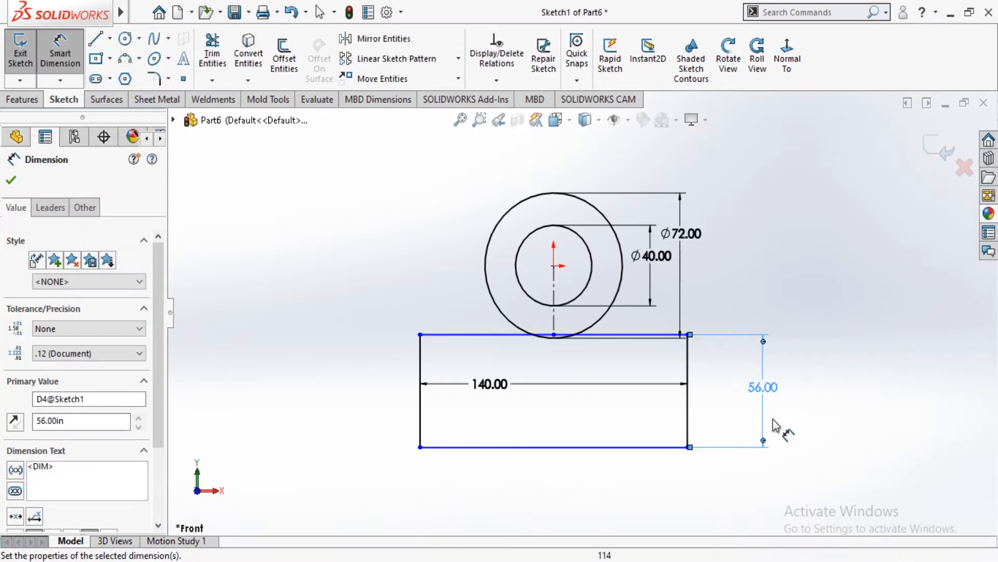
pyautogui.click(10, 182)
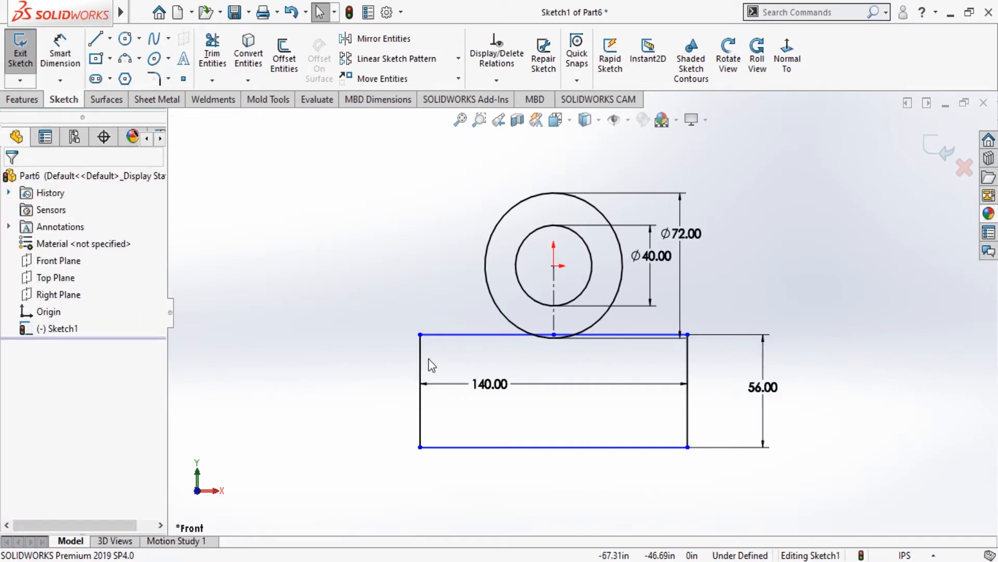
pyautogui.click(60, 52)
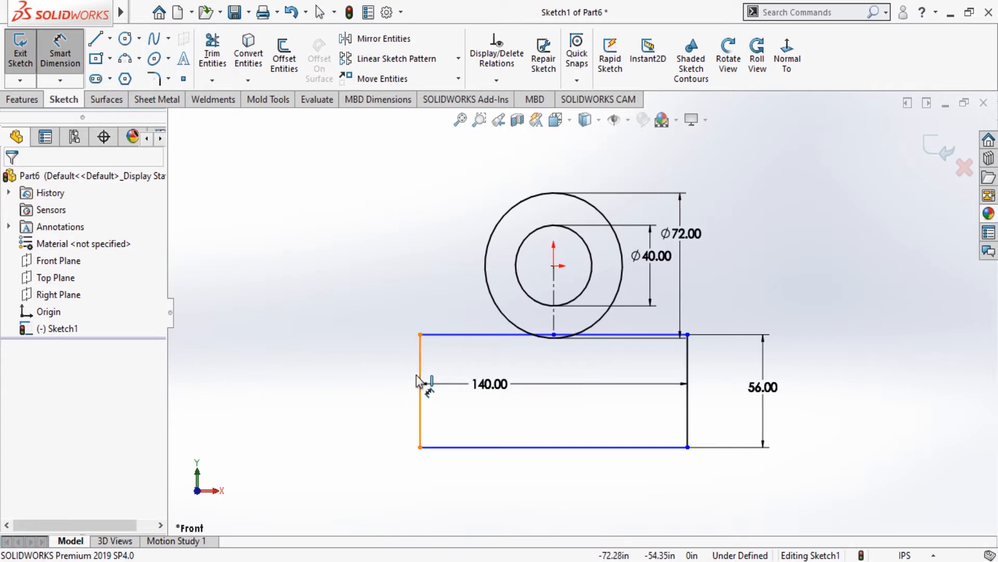
pyautogui.click(420, 393)
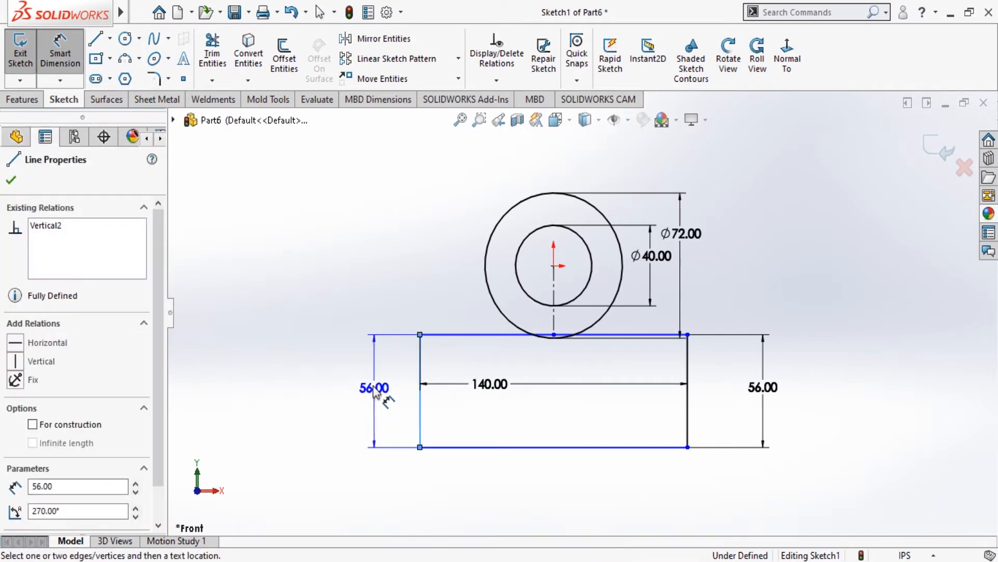
pyautogui.click(367, 370)
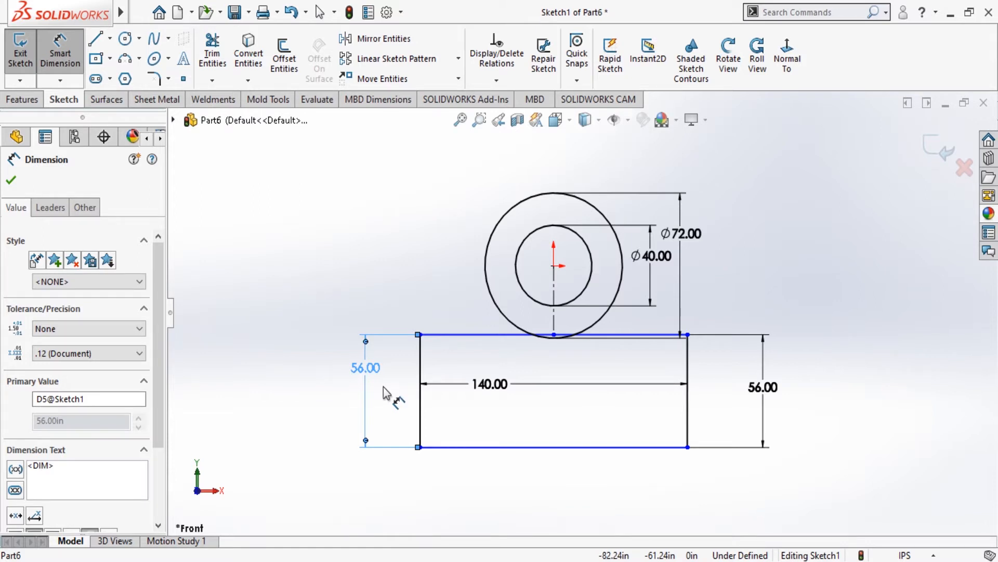
pyautogui.press('Delete')
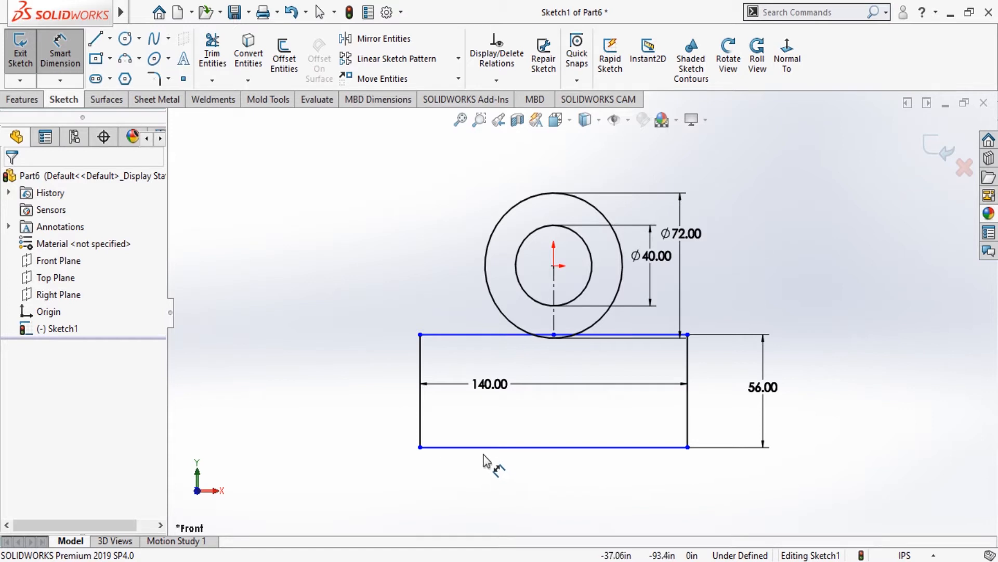
# Add a driven length dimension to the rectangle's bottom line, placed below it.
pyautogui.click(553, 447)
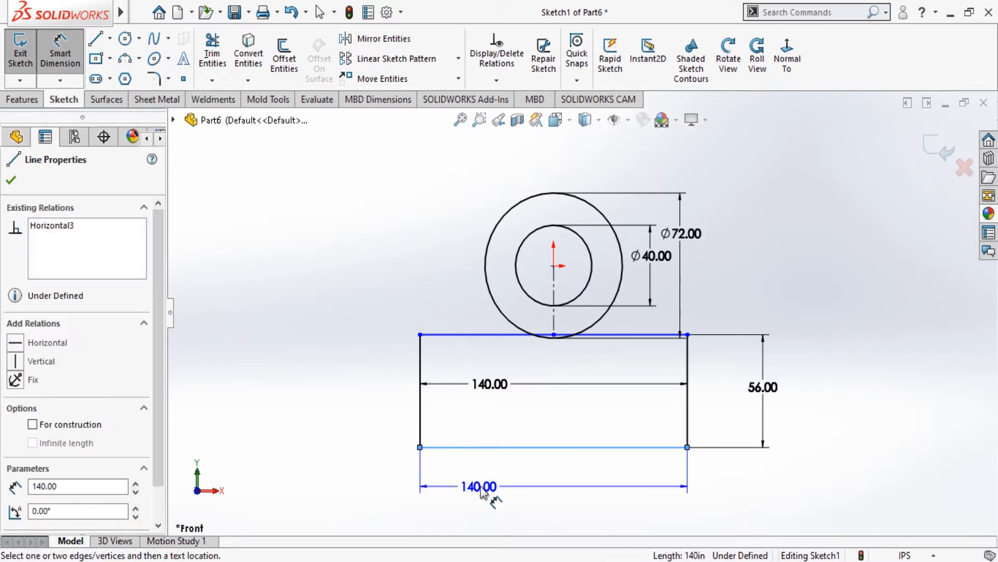
pyautogui.click(508, 496)
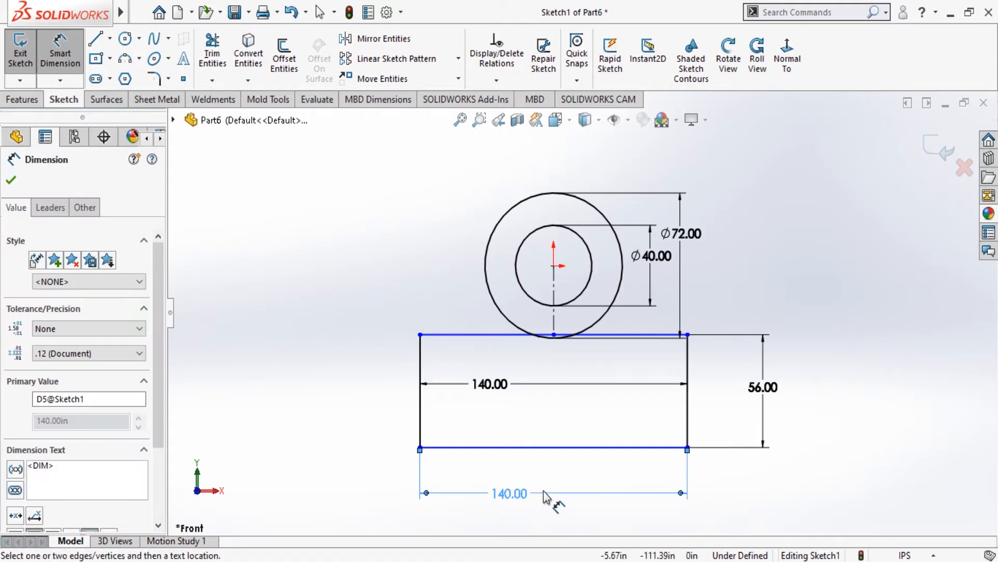
pyautogui.press('Escape')
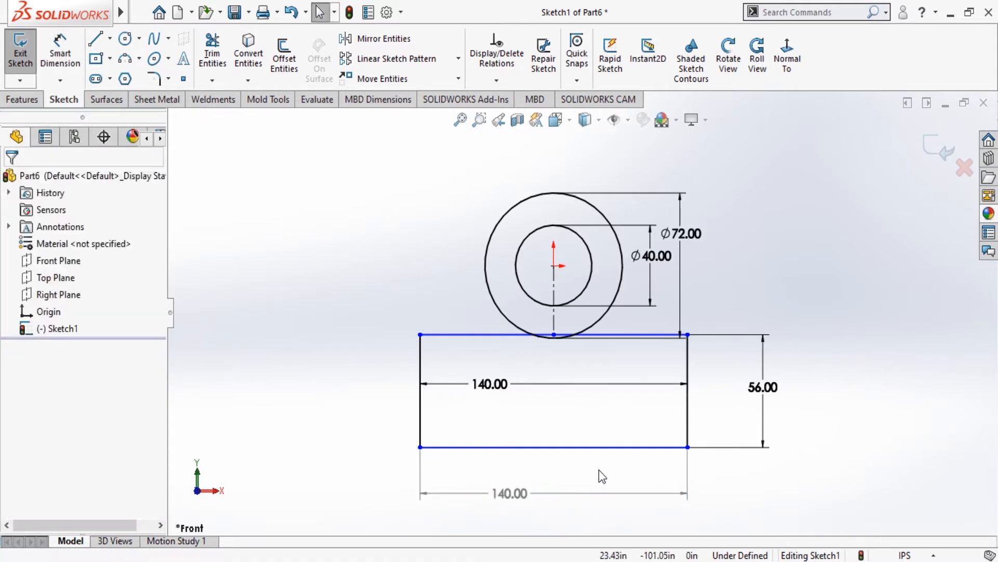
# Dimension the vertical distance from the origin to the midpoint of the rectangle's top line and set it to 50 in.
pyautogui.click(60, 55)
pyautogui.click(555, 335)
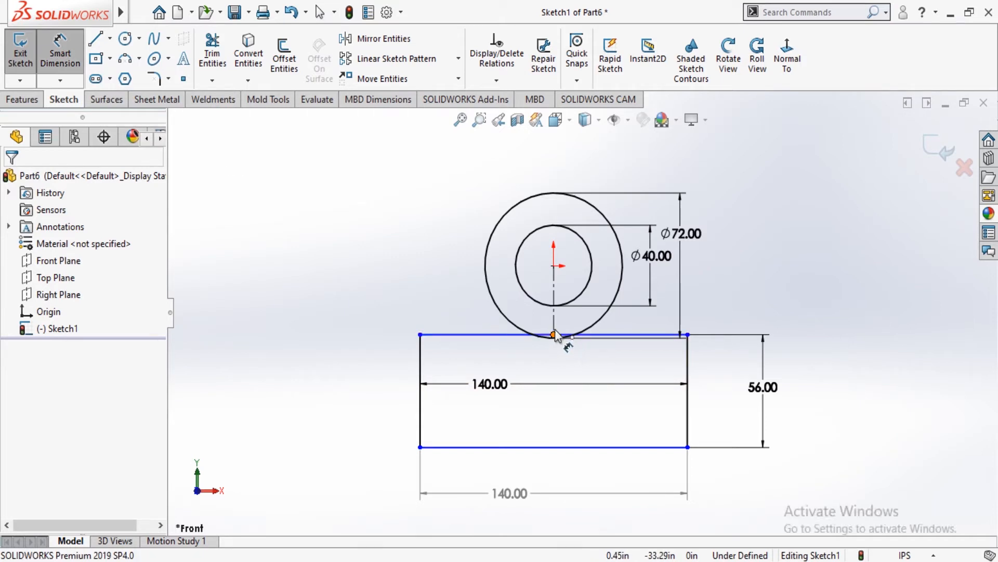
pyautogui.click(554, 267)
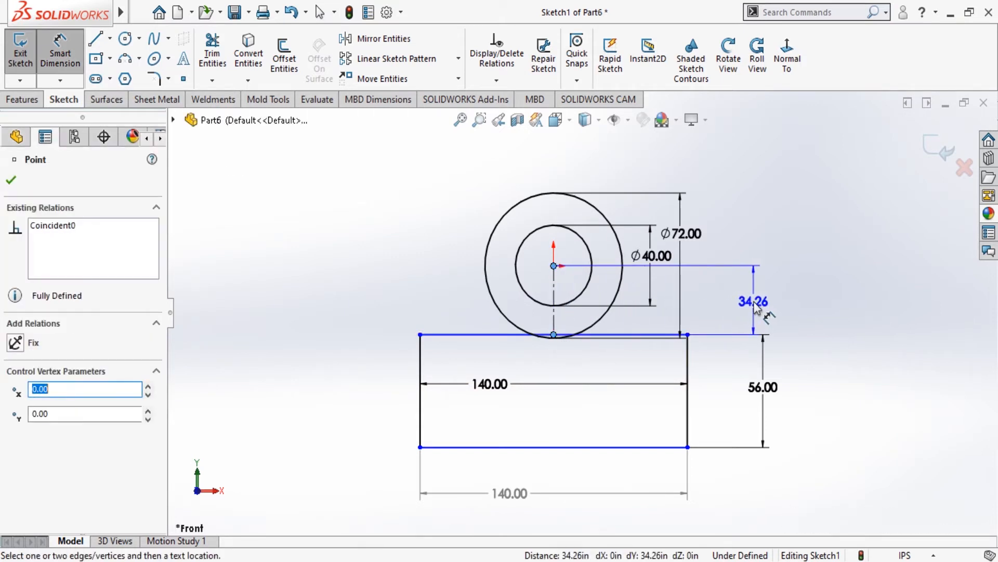
pyautogui.click(755, 306)
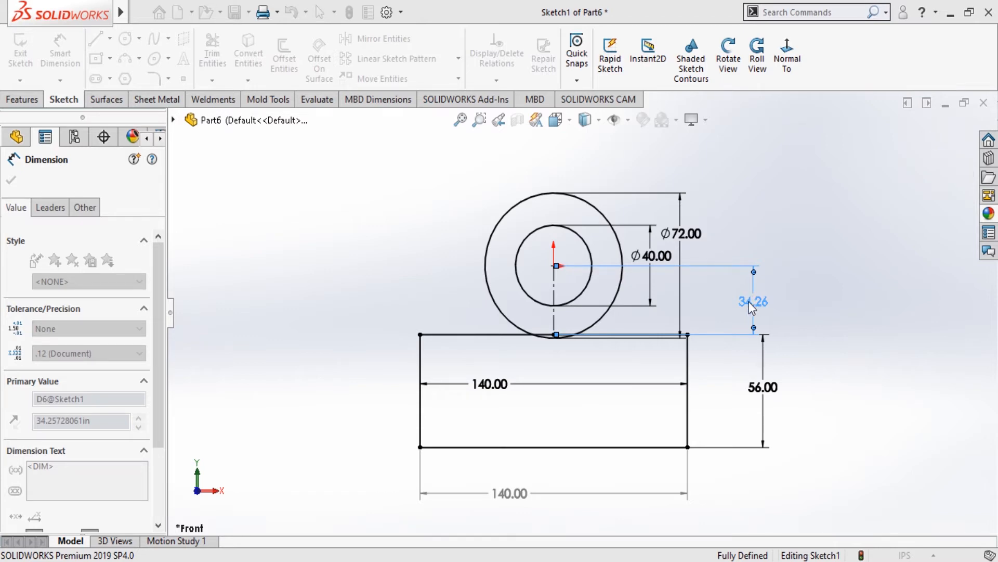
pyautogui.press('Return')
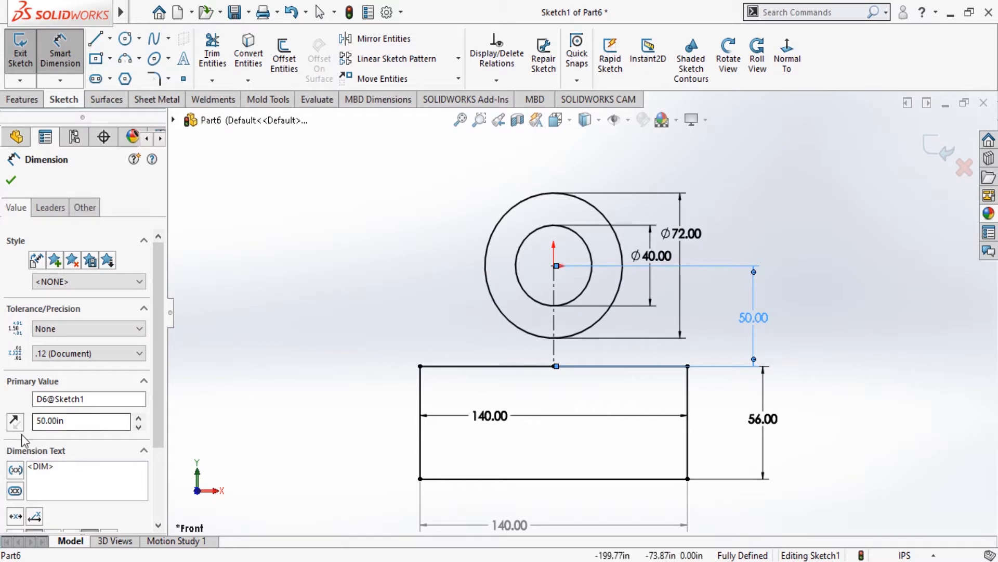
# Change the vertical distance between the origin and the rectangle's top line to 30 in.
pyautogui.click(87, 423)
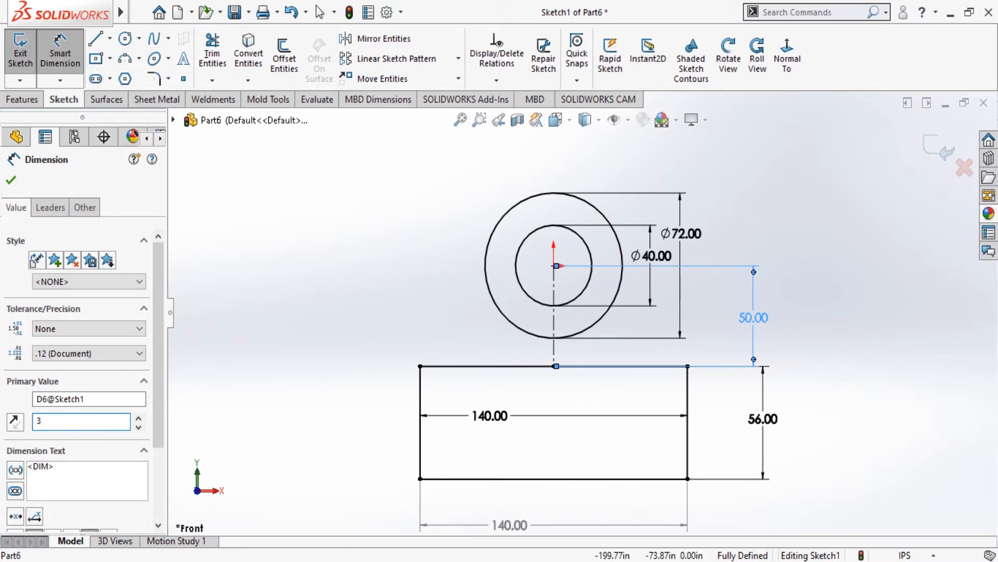
pyautogui.press('Return')
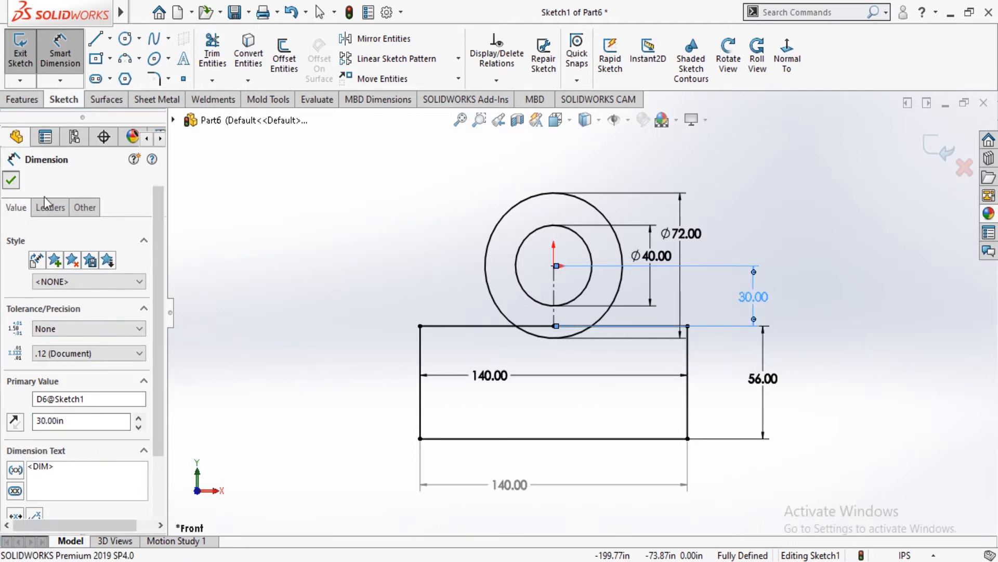
pyautogui.click(11, 180)
# Trim away the outer circle's arc inside the rectangle and the top line's segment between the arc's ends.
pyautogui.click(212, 52)
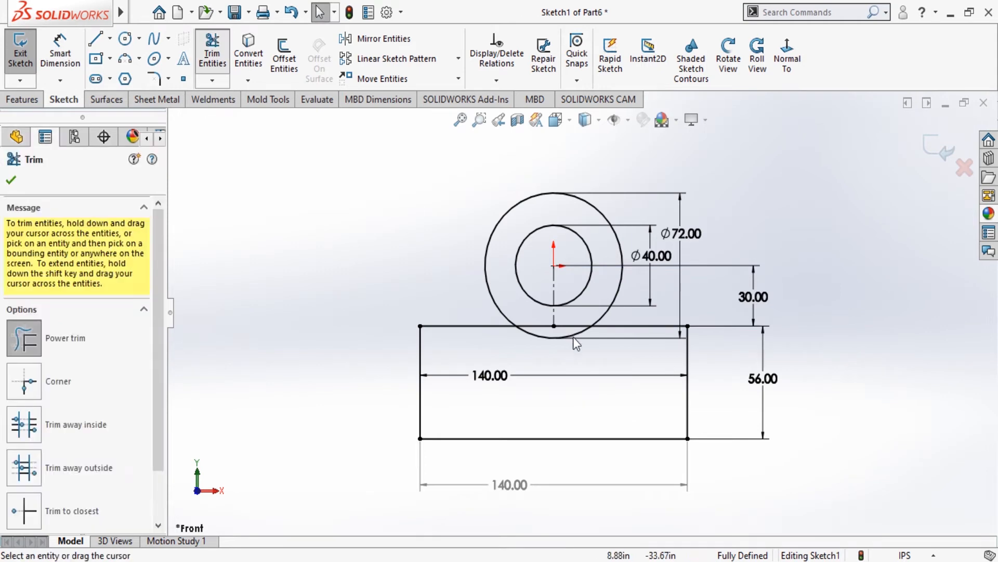
pyautogui.moveTo(549, 347)
pyautogui.mouseDown()
pyautogui.moveTo(564, 334)
pyautogui.moveTo(583, 339)
pyautogui.moveTo(482, 320)
pyautogui.mouseUp()
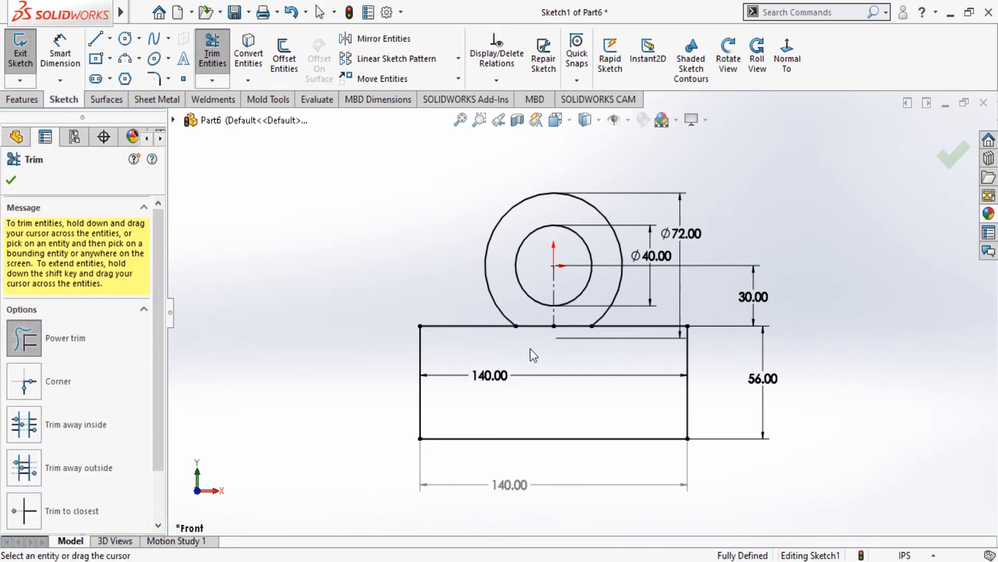
pyautogui.moveTo(541, 342)
pyautogui.mouseDown()
pyautogui.moveTo(536, 319)
pyautogui.moveTo(588, 319)
pyautogui.mouseUp()
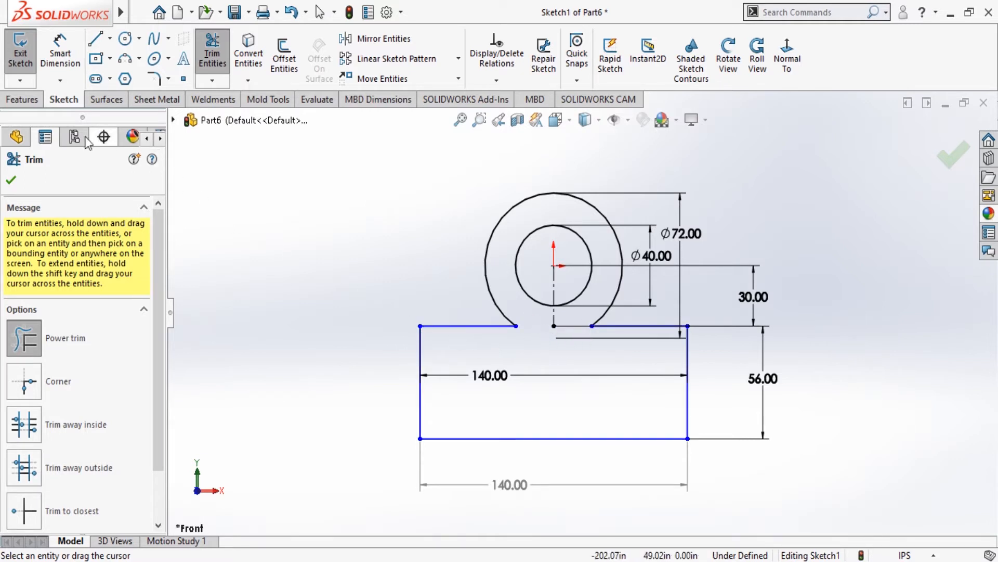
pyautogui.click(11, 180)
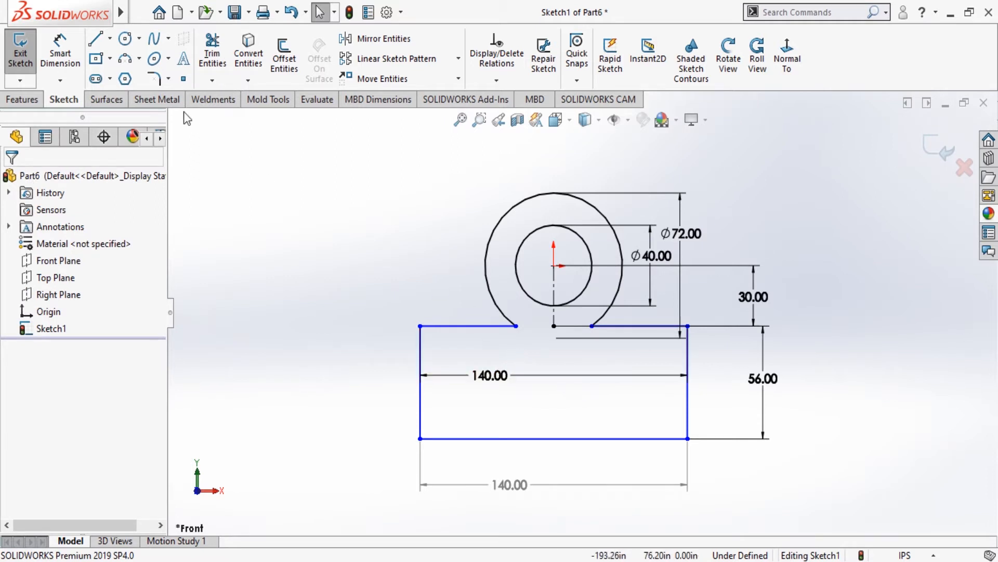
# Add a 10 in sketch fillet between the outer arc and the rectangle's top line on the left side.
pyautogui.click(154, 78)
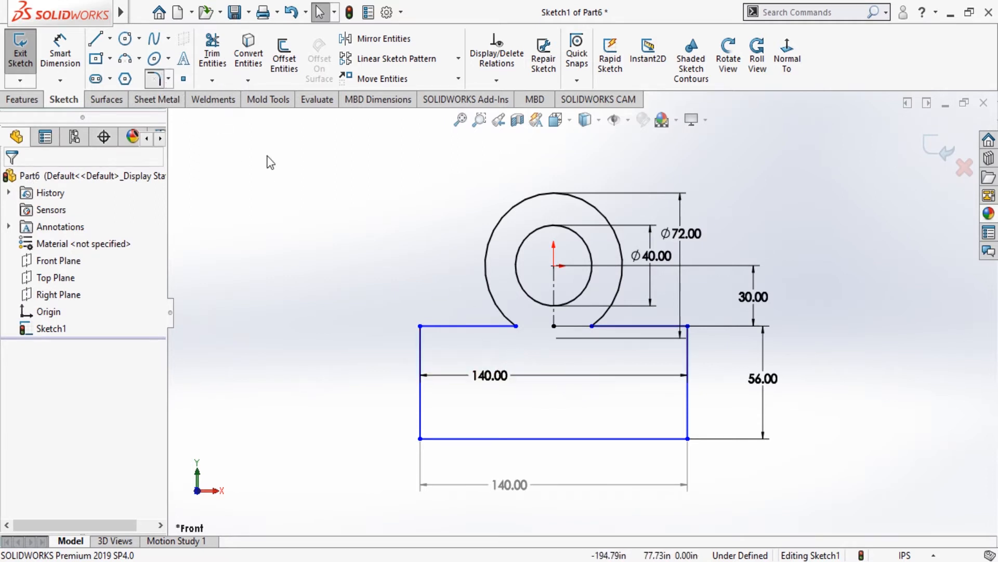
pyautogui.click(505, 317)
pyautogui.click(497, 326)
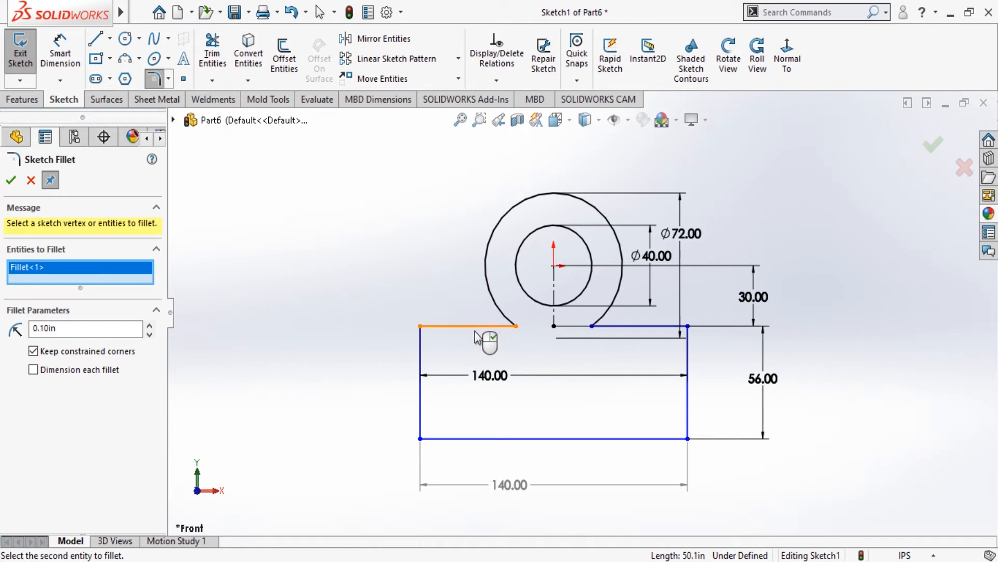
pyautogui.moveTo(78, 329); pyautogui.dragTo(2, 330)
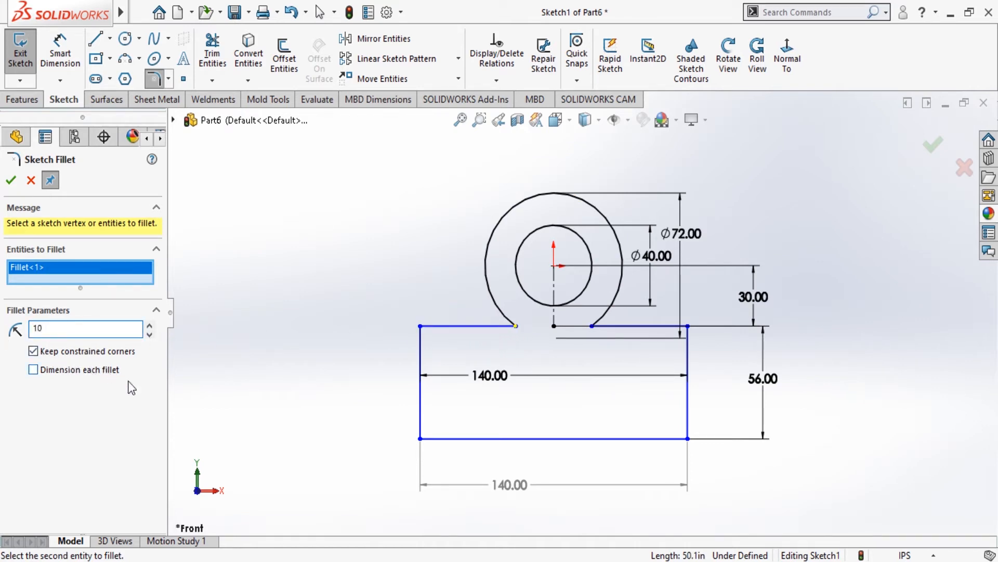
pyautogui.write('10')
pyautogui.press('Return')
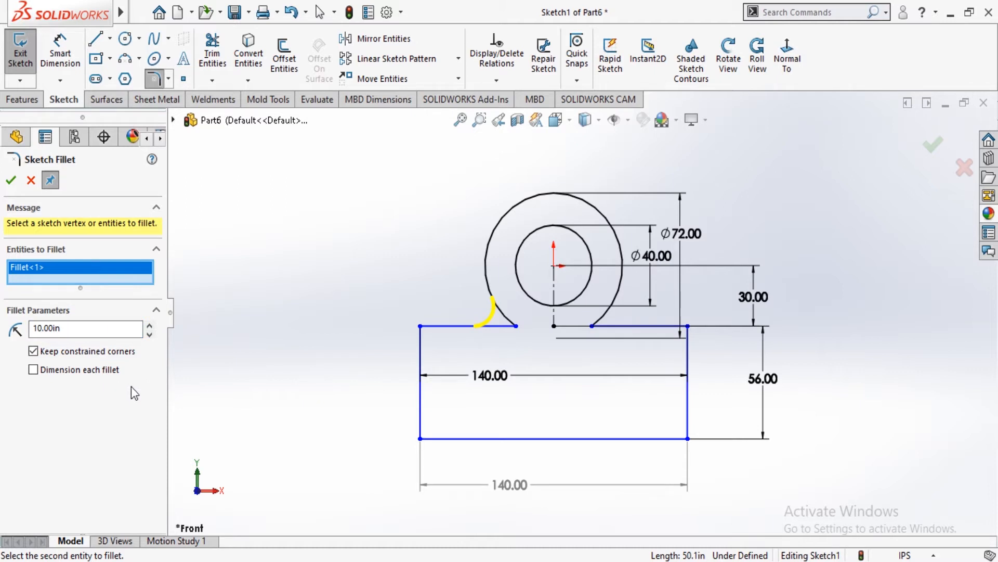
pyautogui.click(15, 187)
# Add a matching 10 in sketch fillet between the outer arc and the top line on the right side.
pyautogui.click(609, 315)
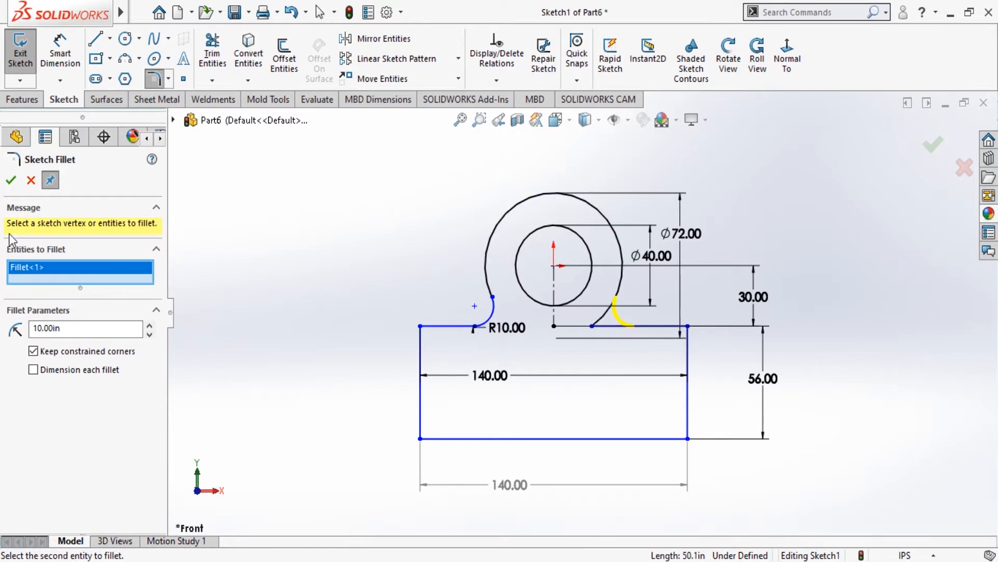
pyautogui.click(13, 182)
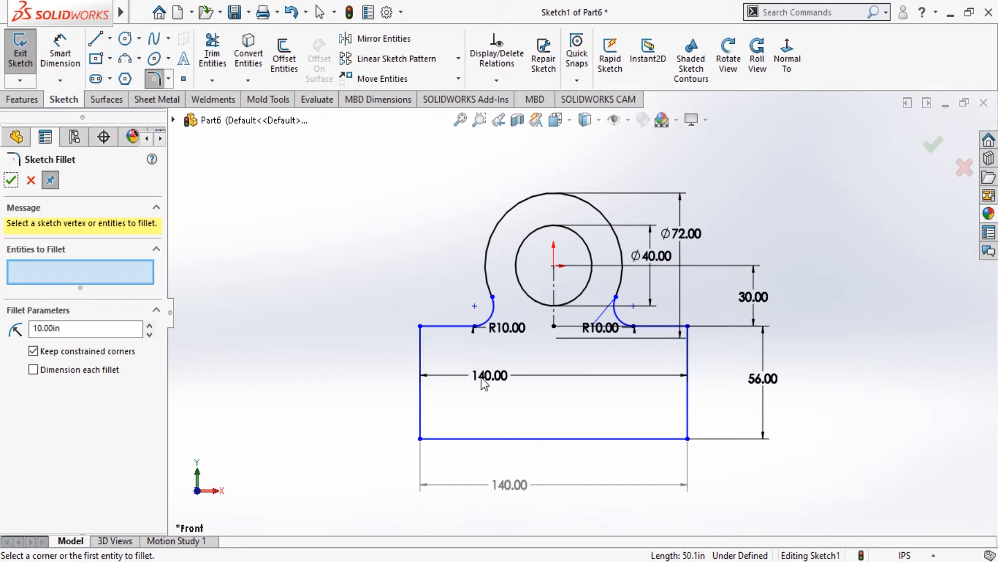
pyautogui.click(11, 181)
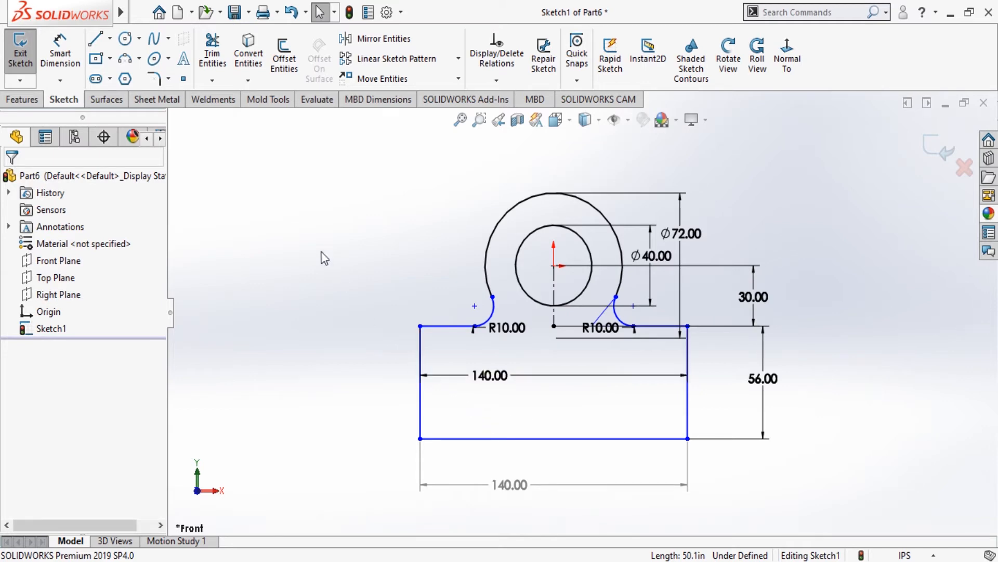
# Draw a circle about 22 in in diameter near the rectangle's left side and a similar one level with it near the right side.
pyautogui.click(125, 38)
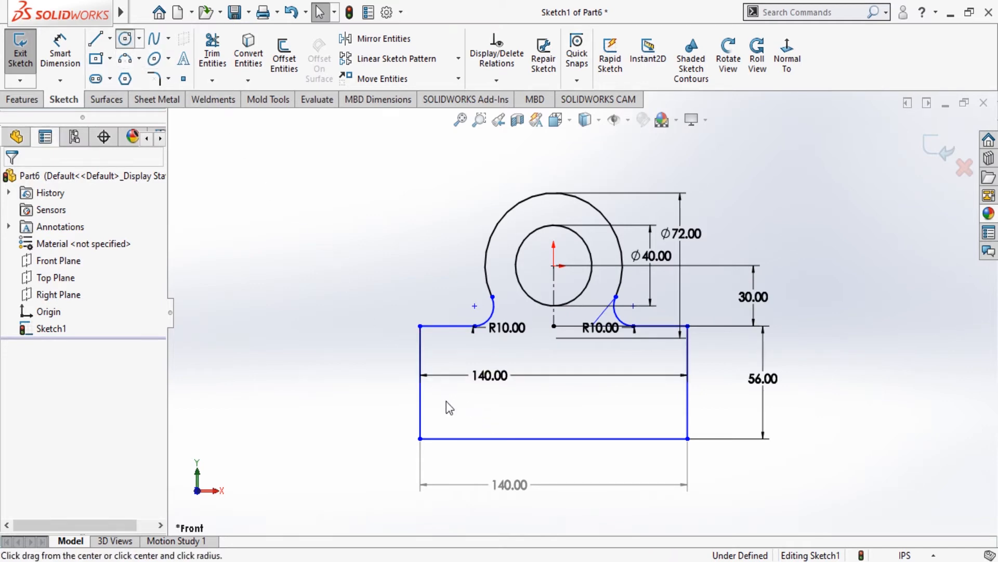
pyautogui.moveTo(443, 389); pyautogui.dragTo(458, 403)
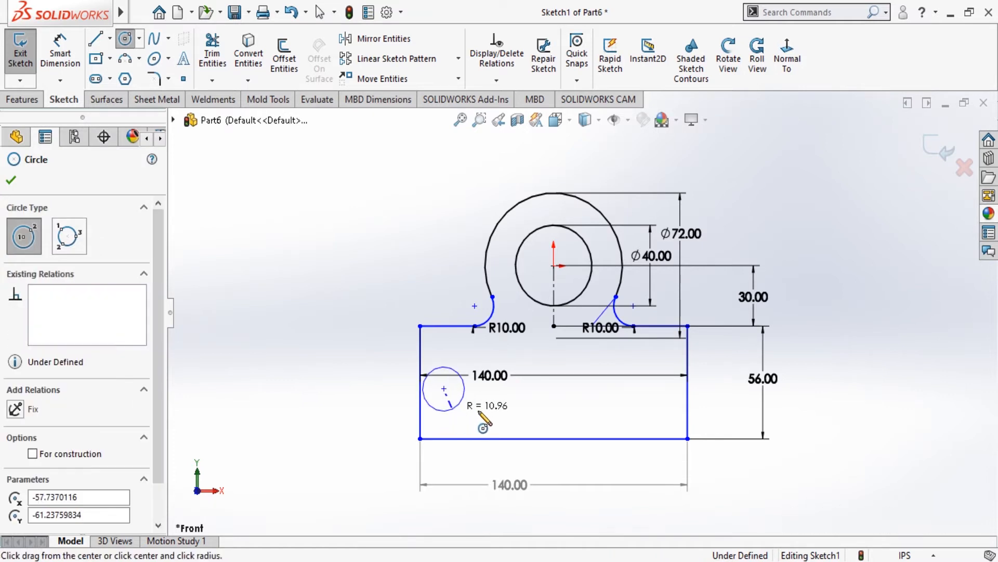
pyautogui.moveTo(657, 388); pyautogui.dragTo(667, 414)
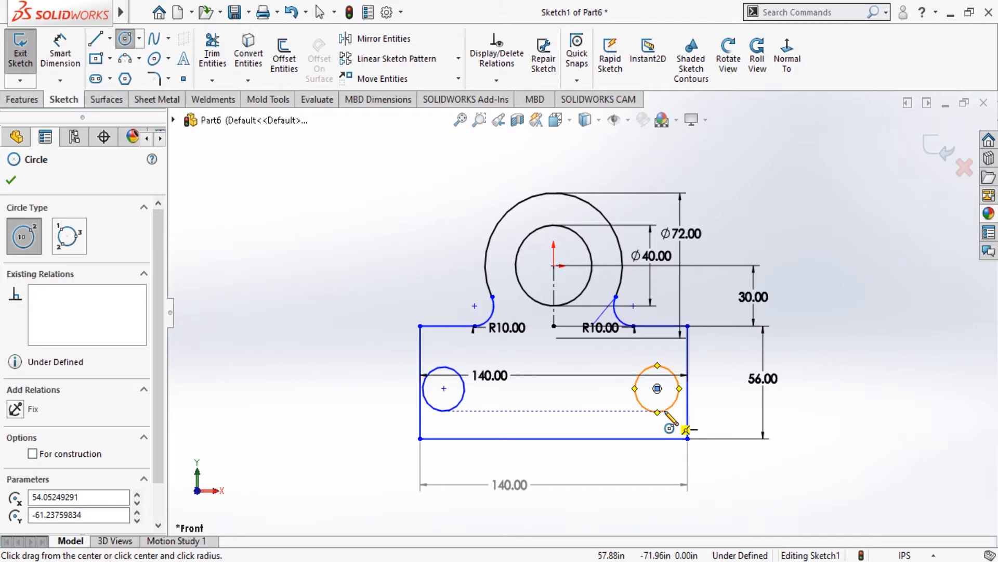
pyautogui.press('Escape')
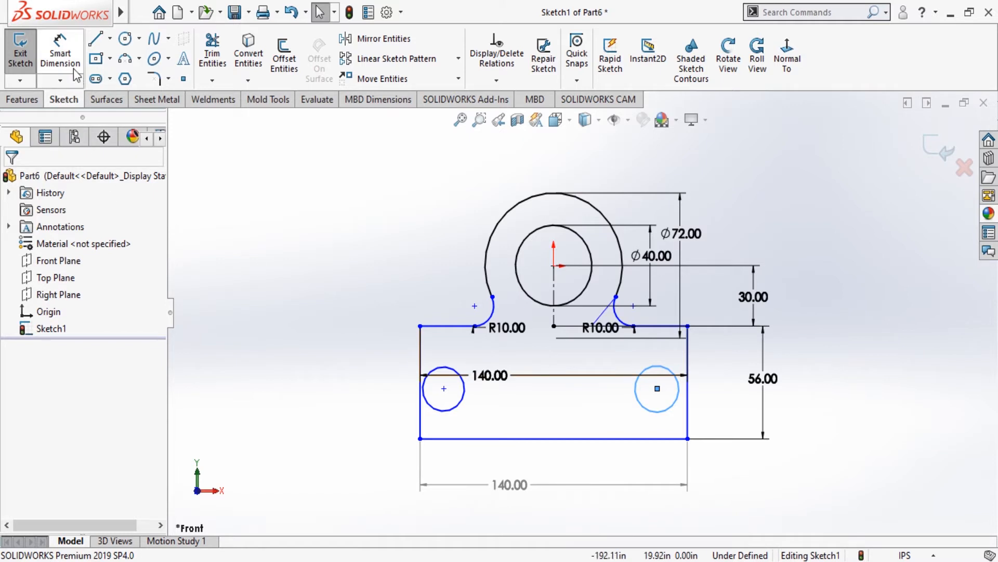
# Dimension the diameter of the left circle in the rectangle and set it to 15 in.
pyautogui.click(60, 52)
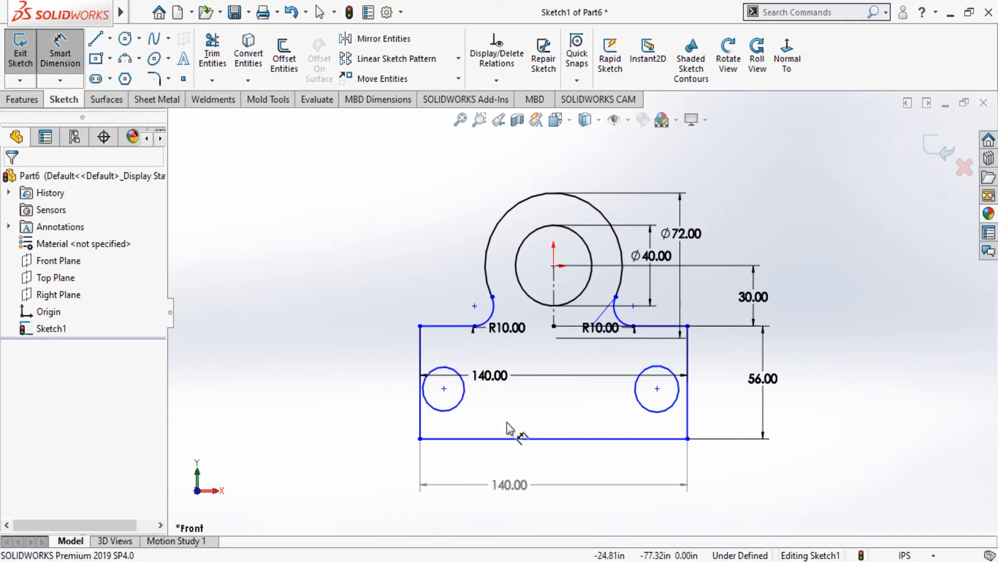
pyautogui.click(448, 416)
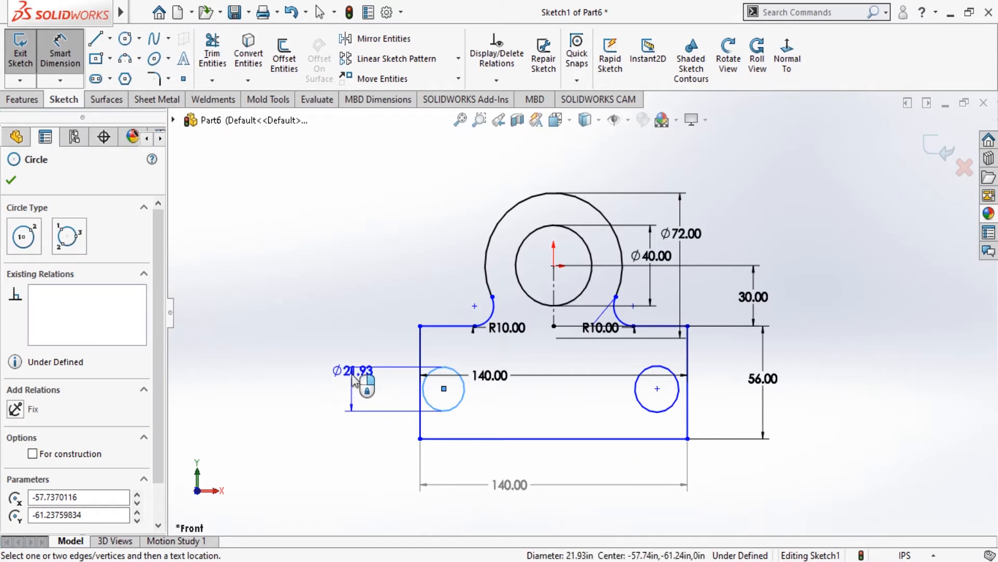
pyautogui.click(354, 395)
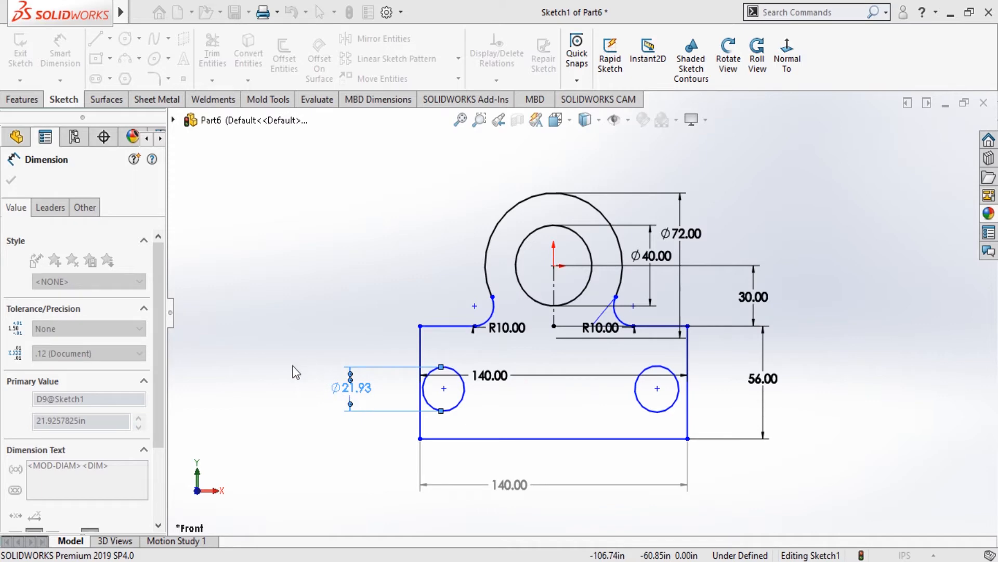
pyautogui.write('15')
pyautogui.press('Return')
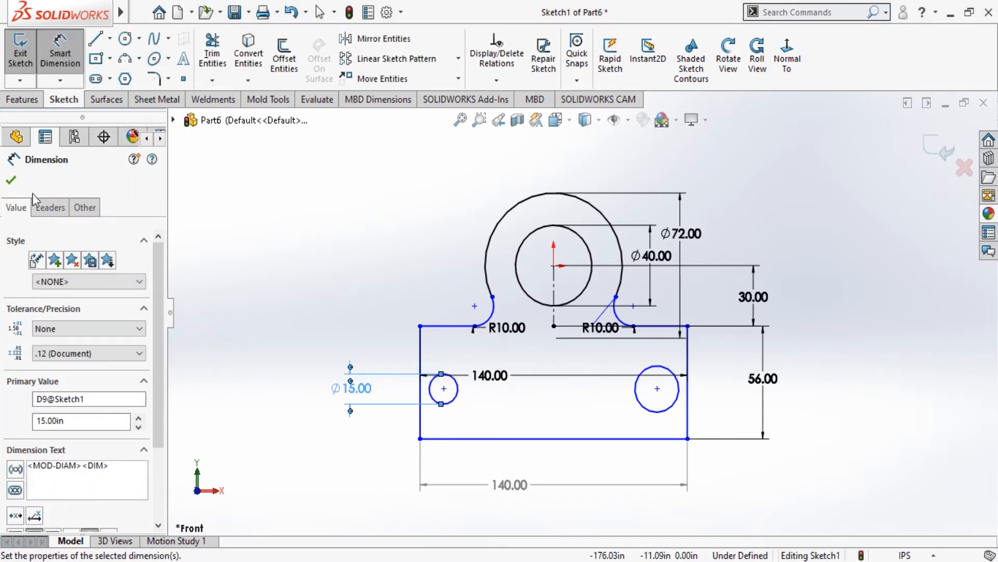
pyautogui.click(11, 180)
pyautogui.click(457, 398)
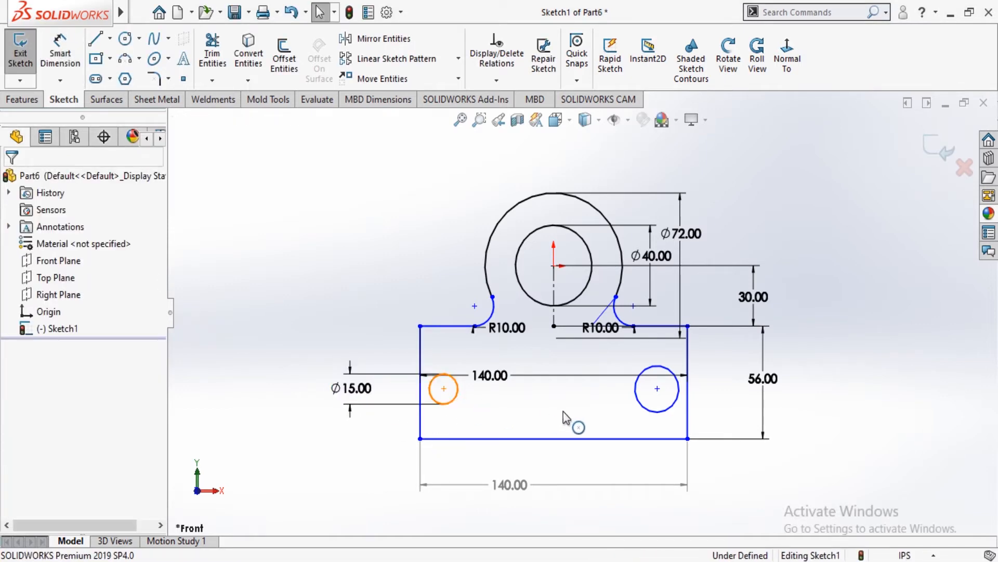
pyautogui.keyDown('ctrl'); pyautogui.click(639, 402); pyautogui.keyUp('ctrl')
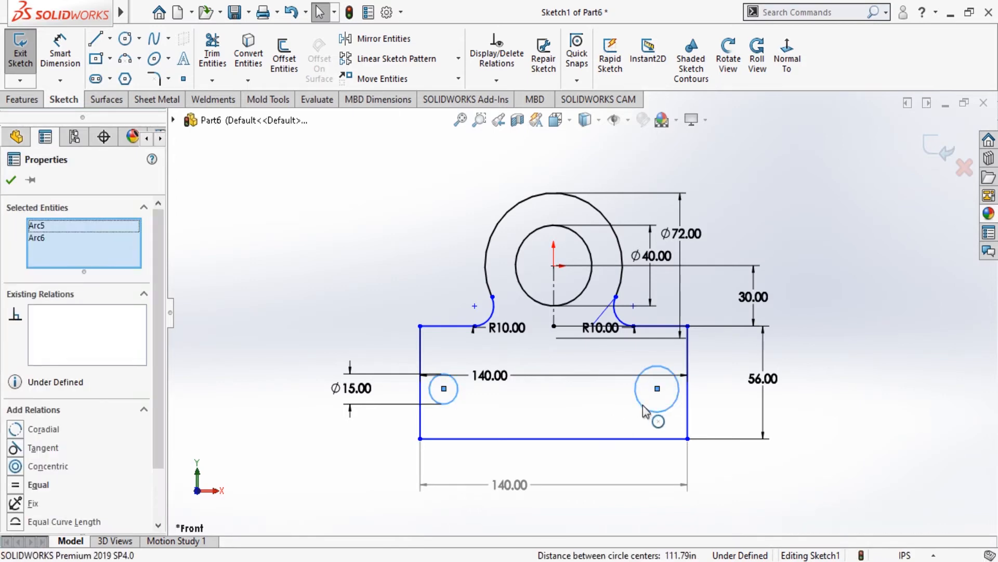
pyautogui.click(11, 180)
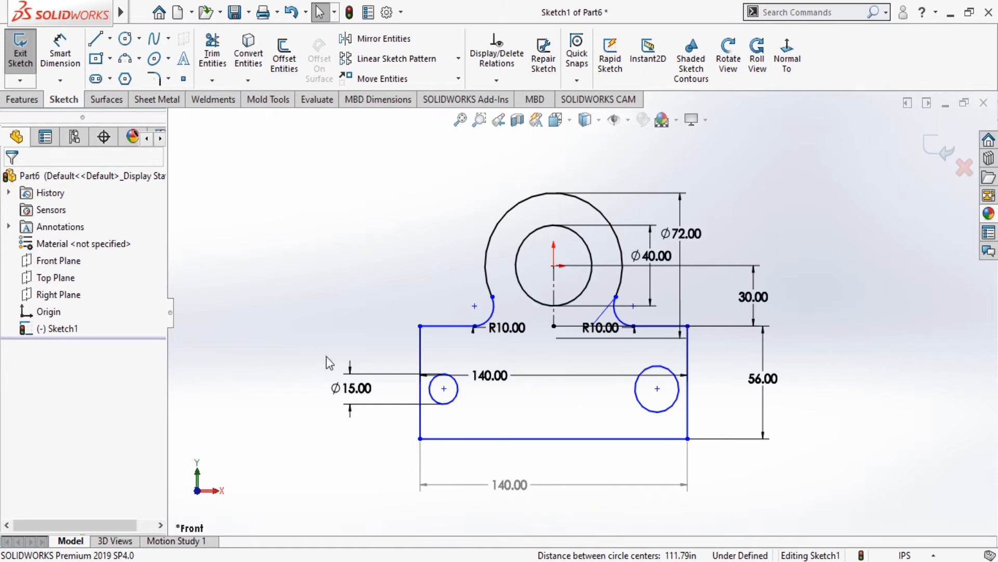
# Add an Equal relation between the two circles in the rectangle.
pyautogui.click(653, 408)
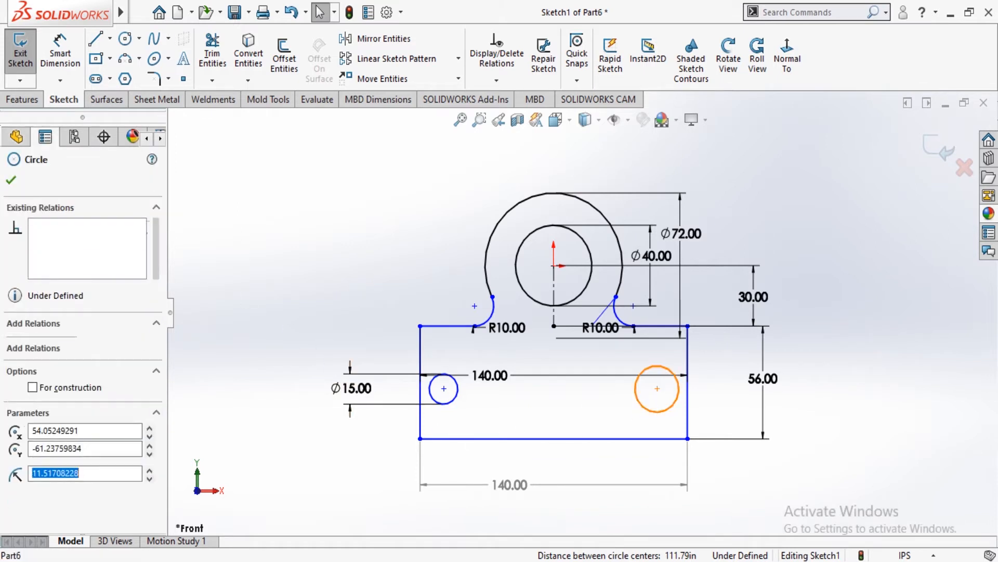
pyautogui.keyDown('ctrl'); pyautogui.click(455, 398); pyautogui.keyUp('ctrl')
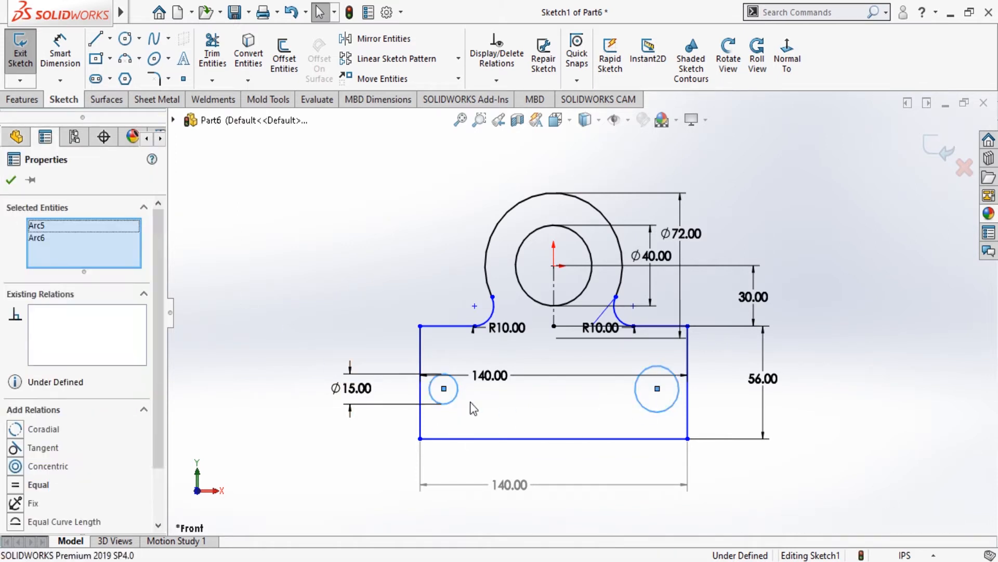
pyautogui.click(16, 485)
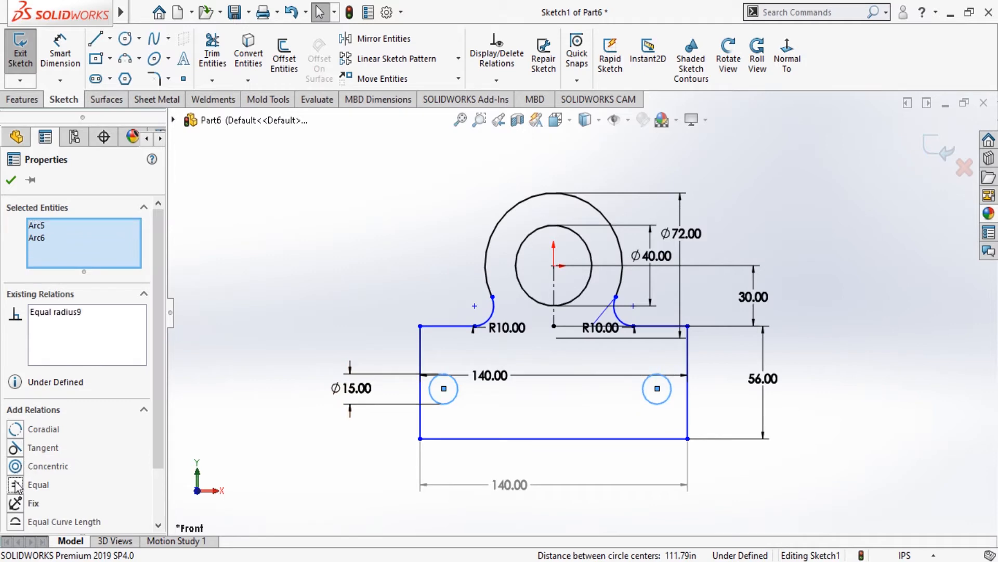
pyautogui.click(10, 181)
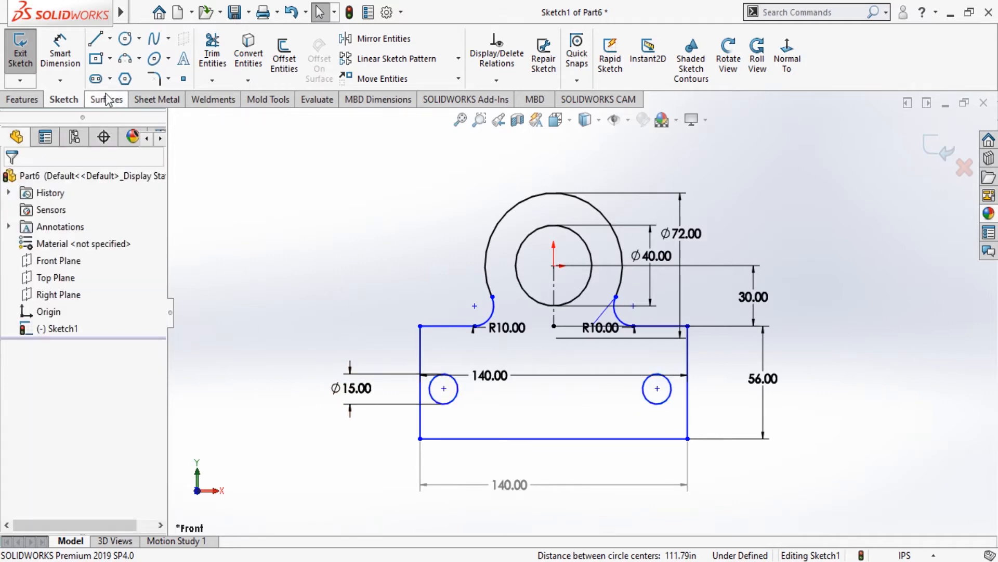
# Dimension the horizontal distance from the left circle's center to the rectangle's lower-left corner as 16 in.
pyautogui.click(61, 52)
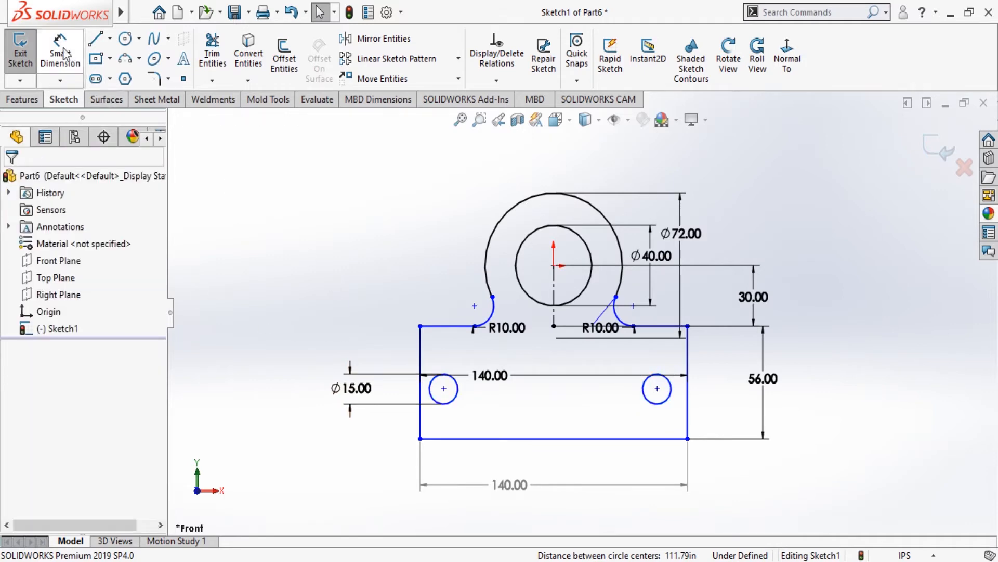
pyautogui.click(444, 388)
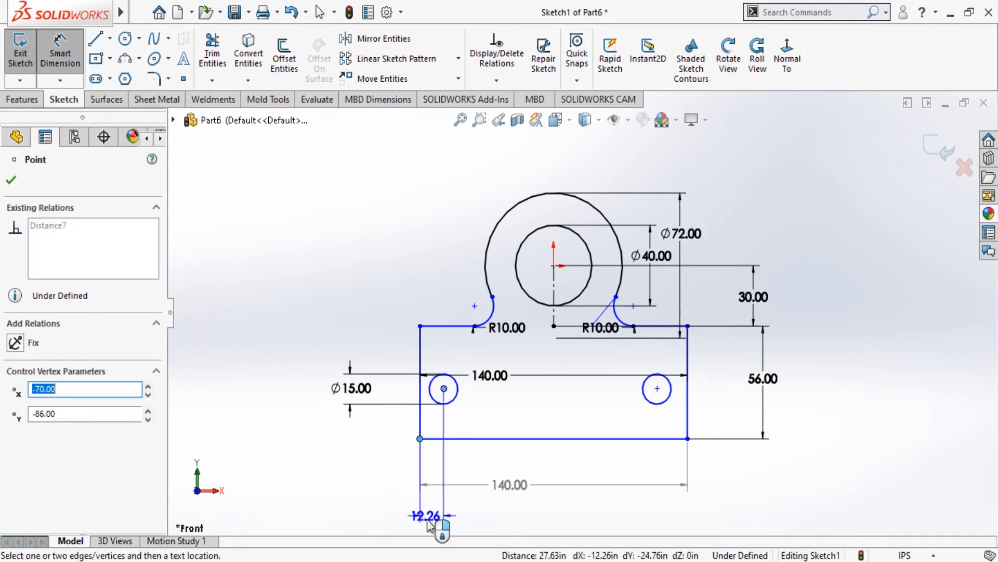
pyautogui.click(432, 530)
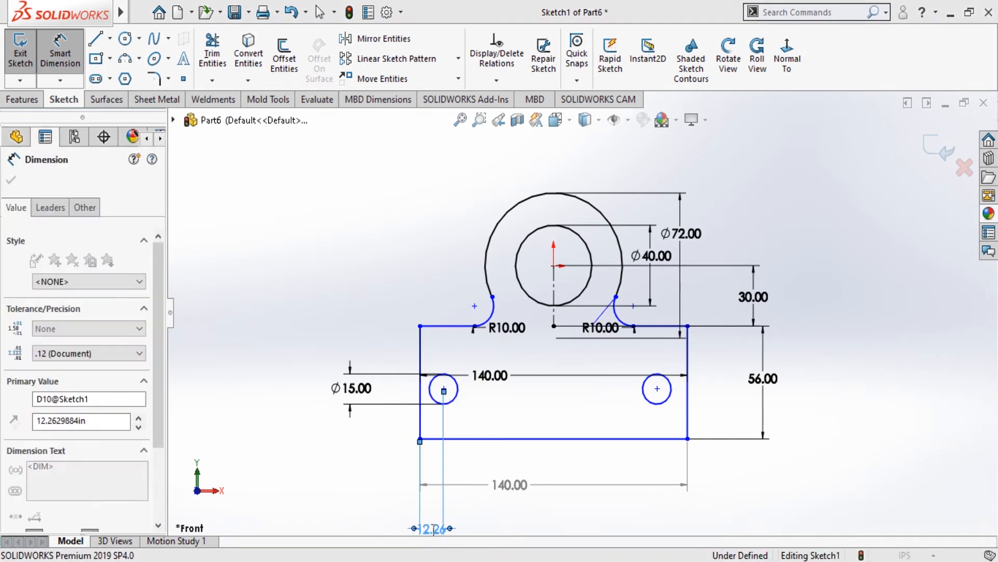
pyautogui.write('16')
pyautogui.press('Return')
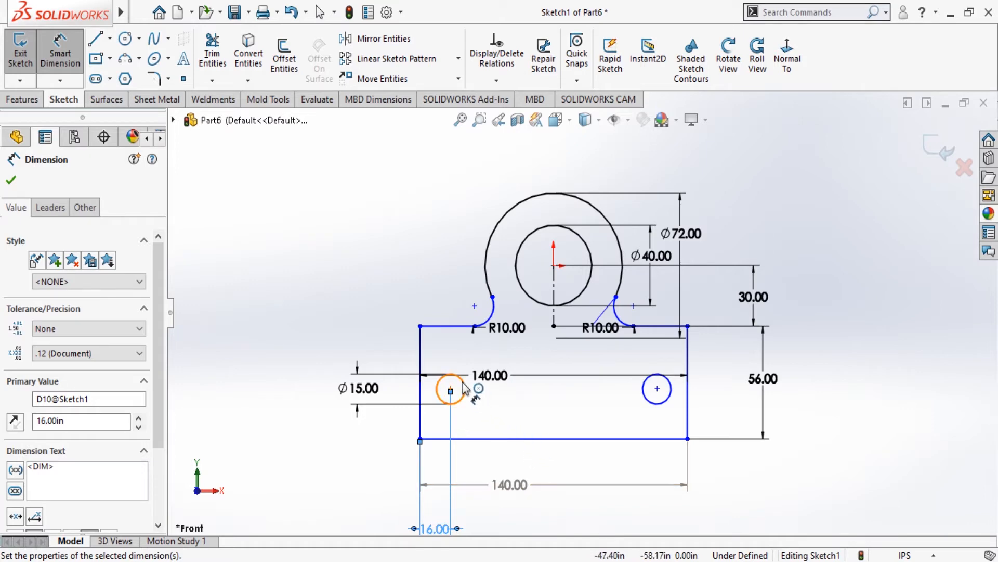
# Dimension the horizontal distance from the right circle's center to the rectangle's lower-right corner as 16 in.
pyautogui.click(657, 387)
pyautogui.click(687, 438)
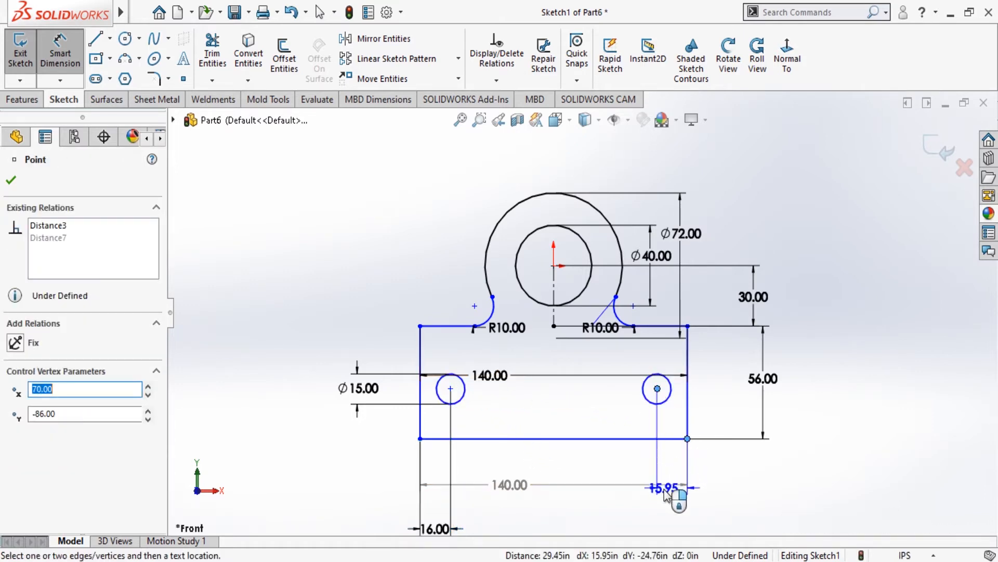
pyautogui.click(666, 514)
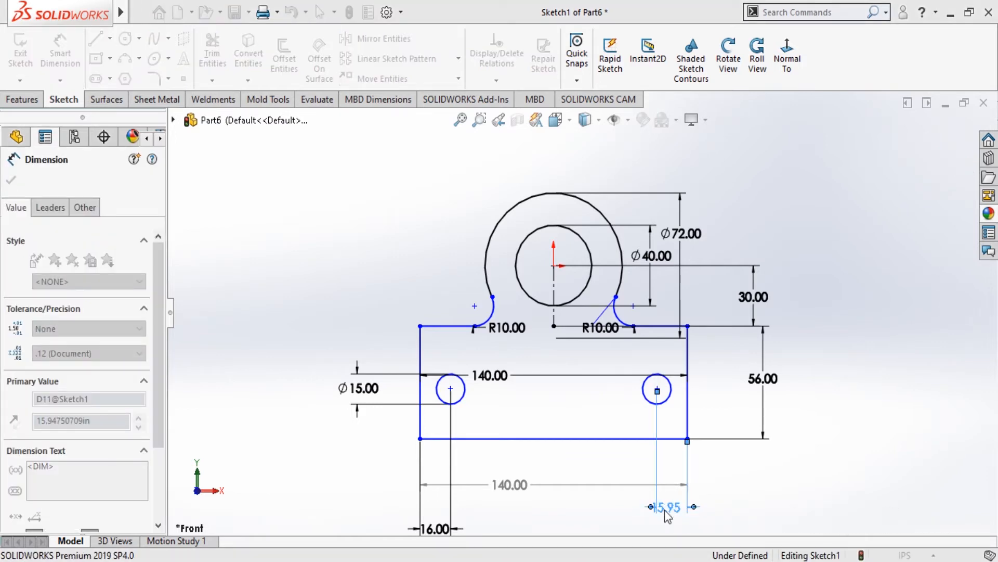
pyautogui.write('16')
pyautogui.press('Return')
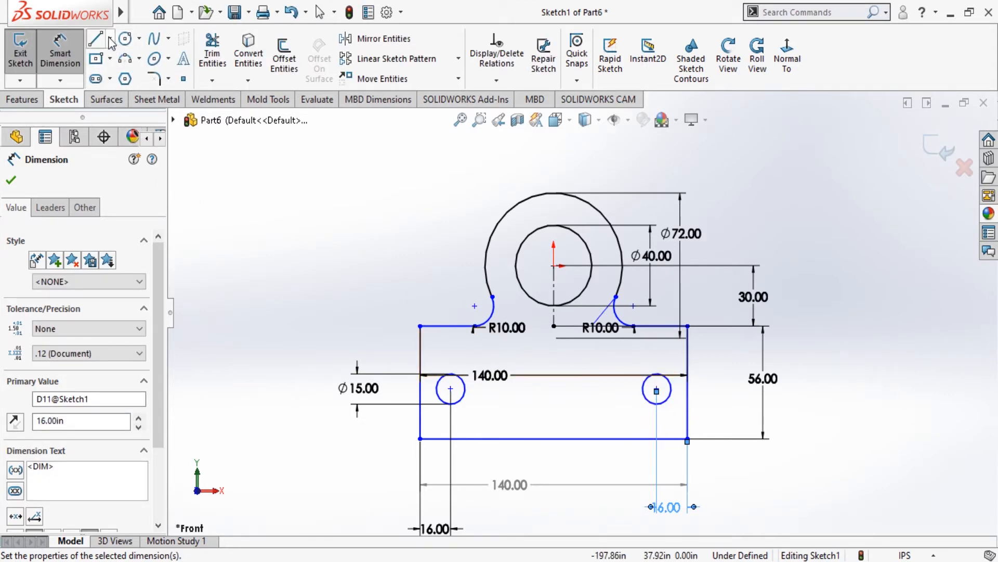
# Draw a horizontal centerline connecting the centers of the two circles in the rectangle.
pyautogui.click(125, 79)
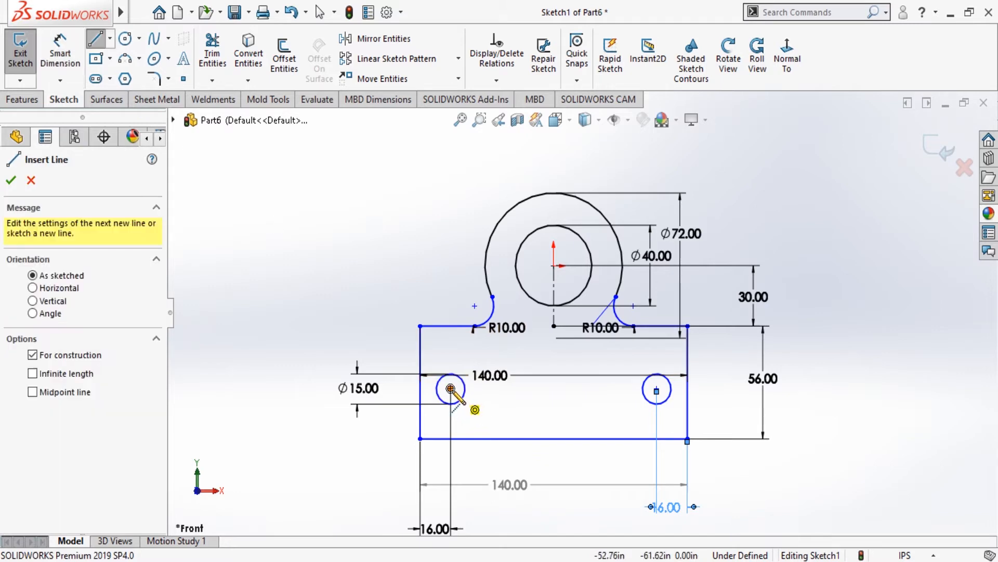
pyautogui.click(450, 388)
pyautogui.click(657, 388)
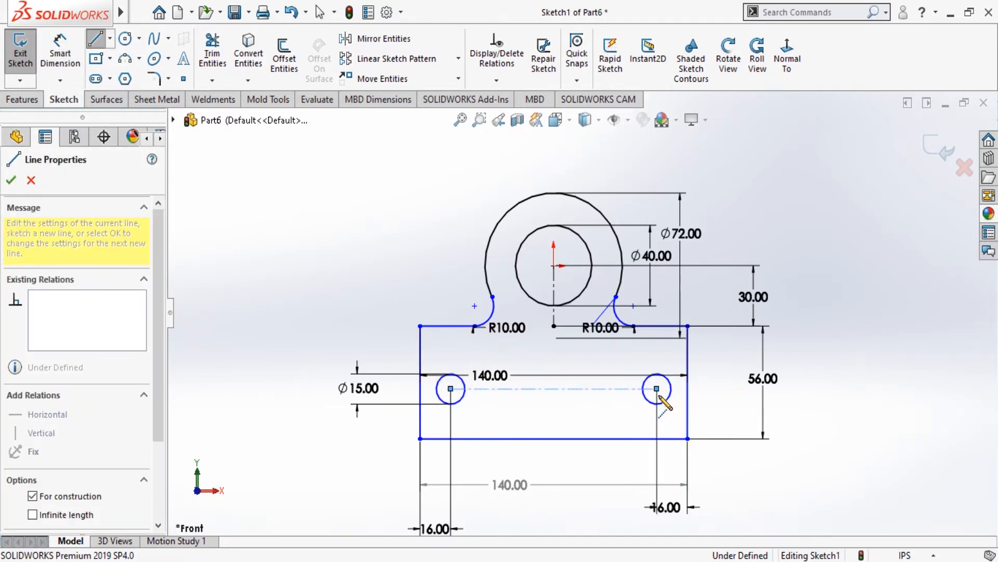
pyautogui.press('Escape')
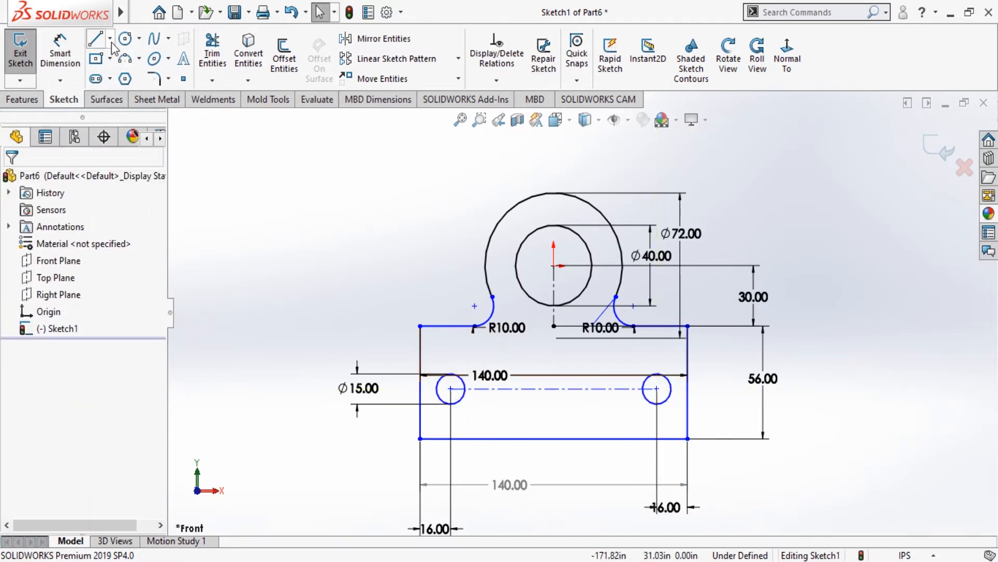
# Draw a vertical centerline about 25 in long from the horizontal centerline's midpoint to the midpoint of the rectangle's bottom line.
pyautogui.click(95, 38)
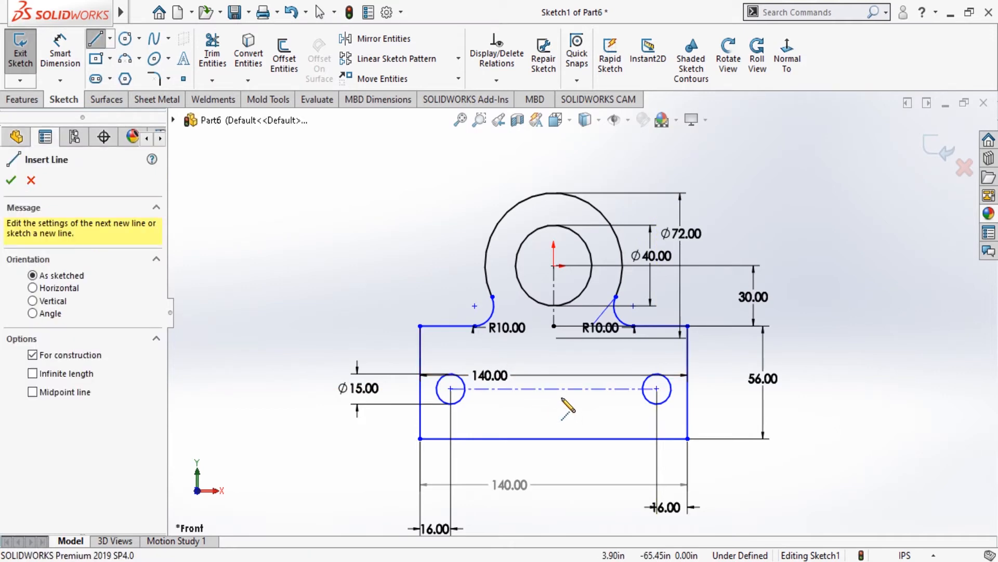
pyautogui.click(552, 388)
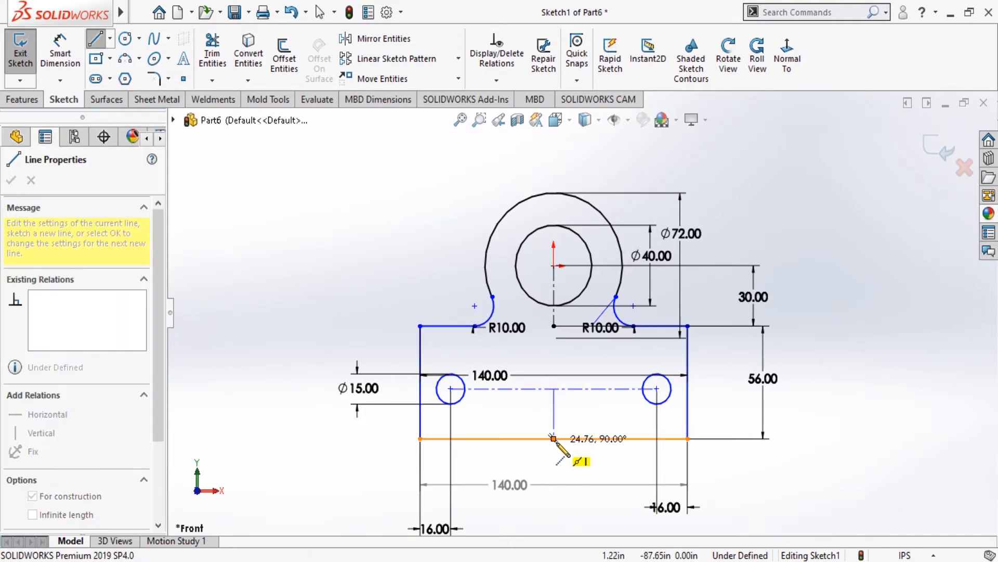
pyautogui.click(553, 438)
pyautogui.press('Escape')
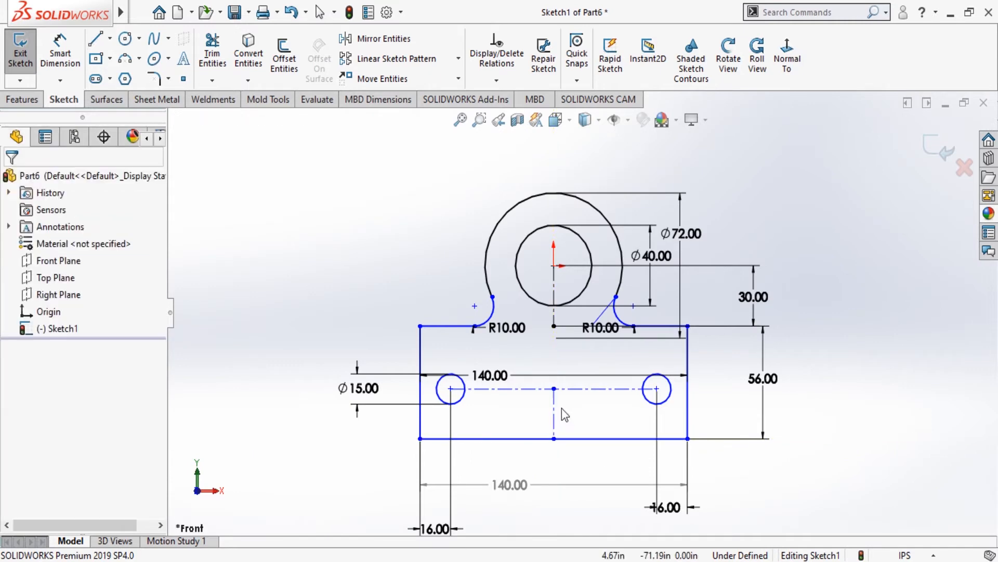
pyautogui.click(555, 411)
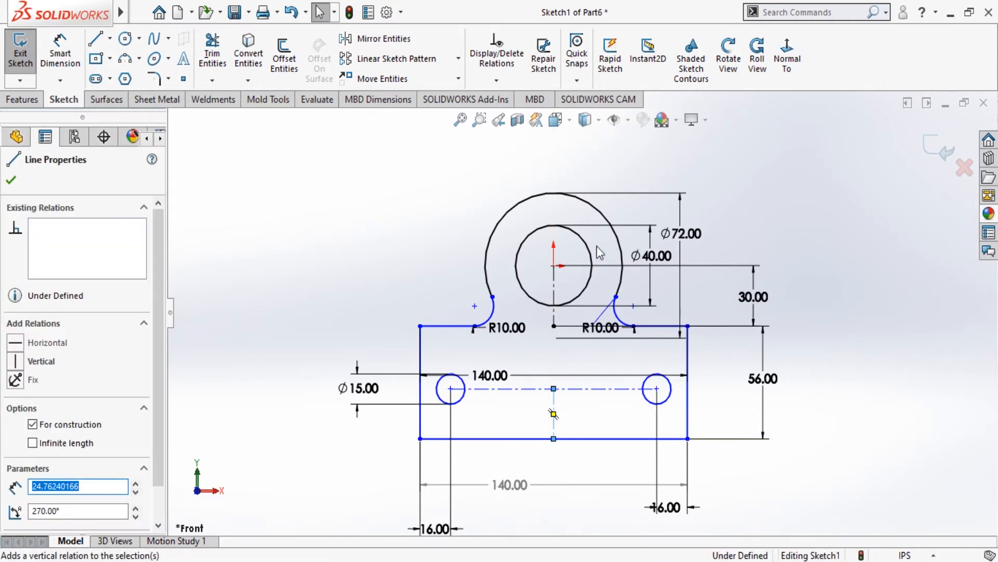
# Dimension the vertical distance from the right circle's center to the rectangle's lower-right corner as 28 in.
pyautogui.click(66, 63)
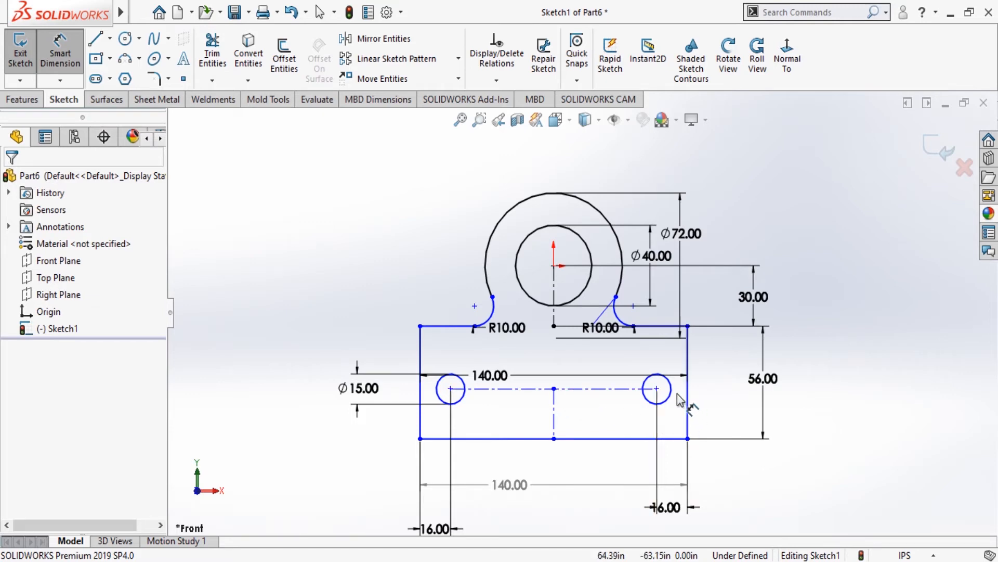
pyautogui.click(657, 388)
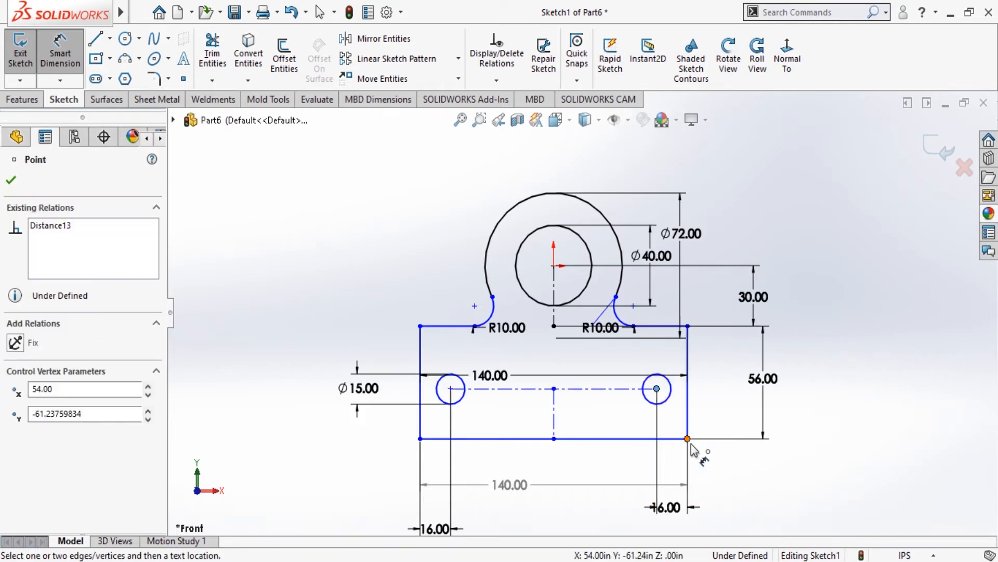
pyautogui.click(687, 438)
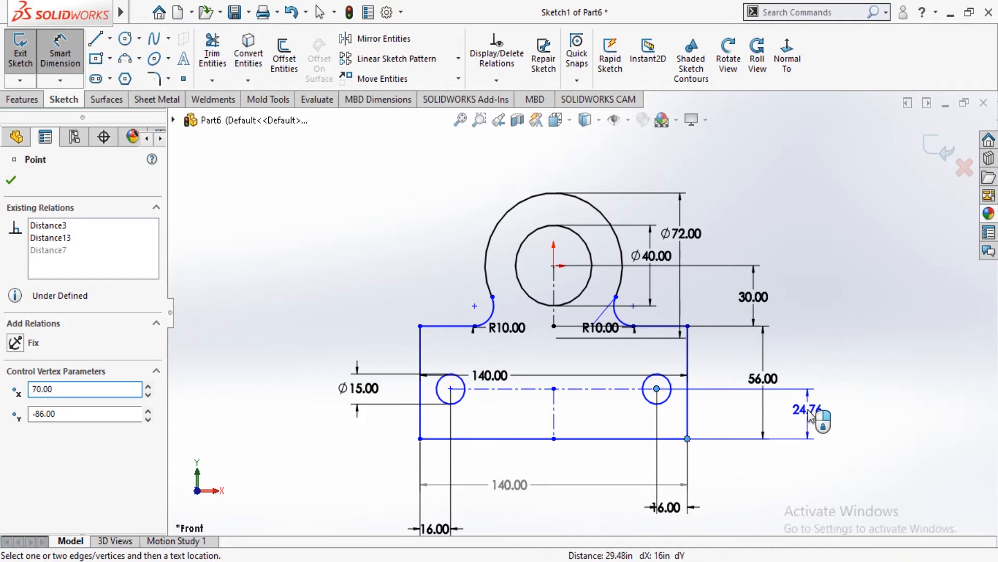
pyautogui.click(810, 419)
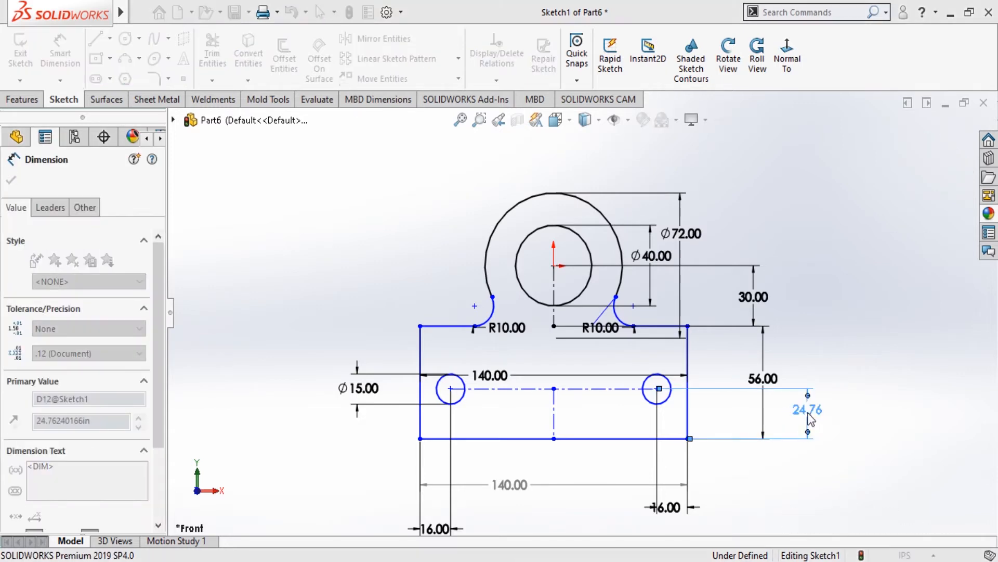
pyautogui.write('28')
pyautogui.press('Return')
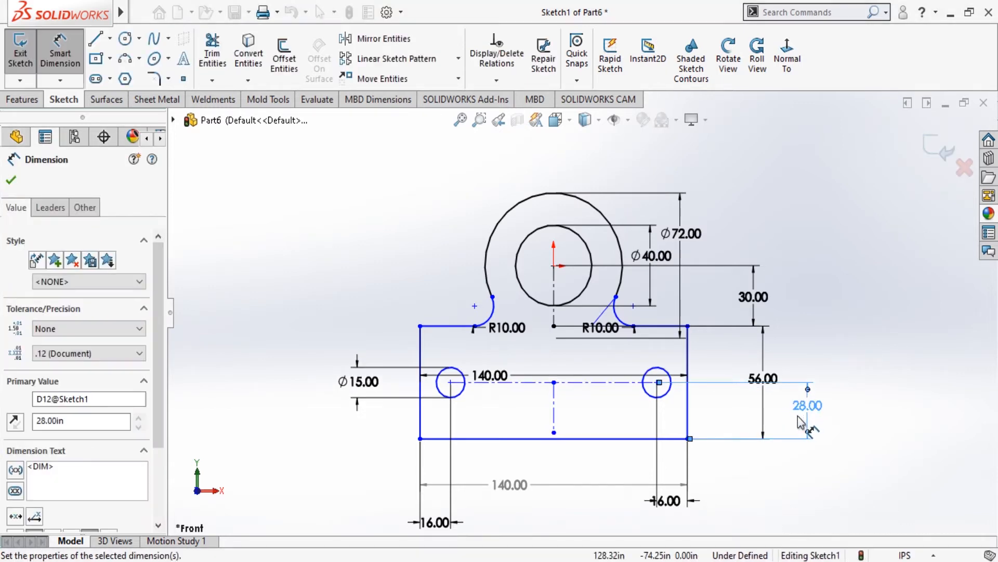
pyautogui.click(12, 181)
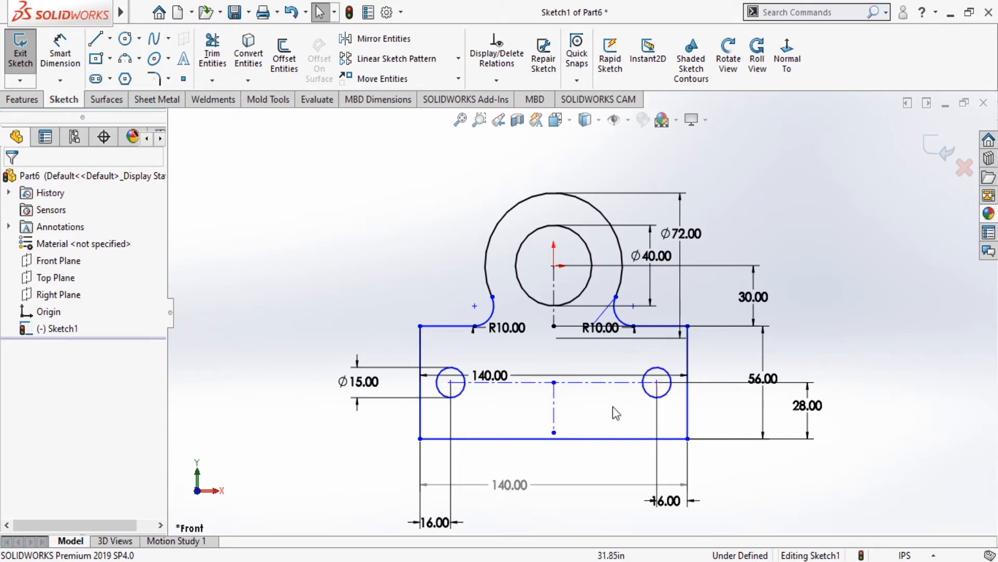
# Try to attach the vertical centerline's lower endpoint to the midpoint of the rectangle's bottom line.
pyautogui.click(554, 433)
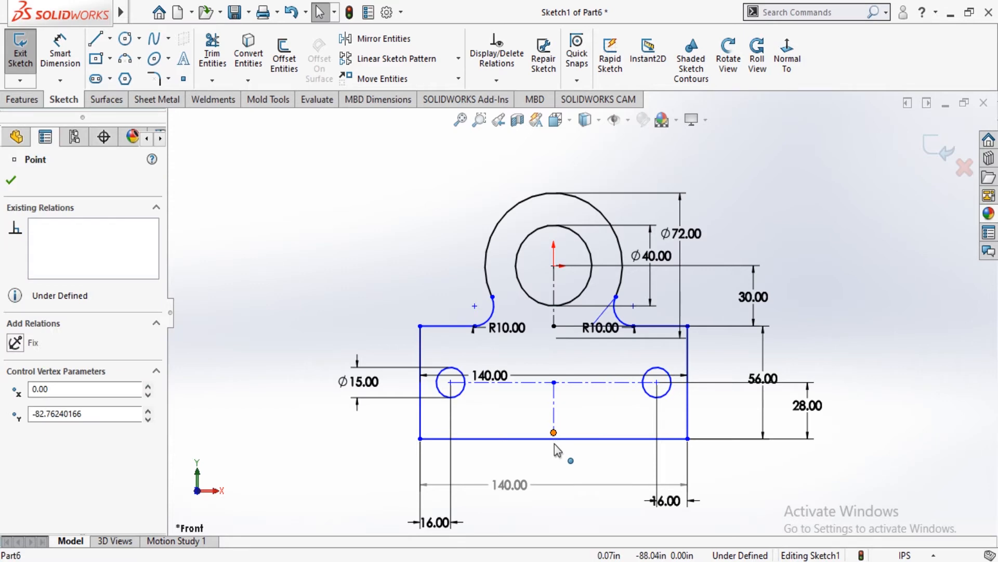
pyautogui.moveTo(554, 433); pyautogui.dragTo(554, 448)
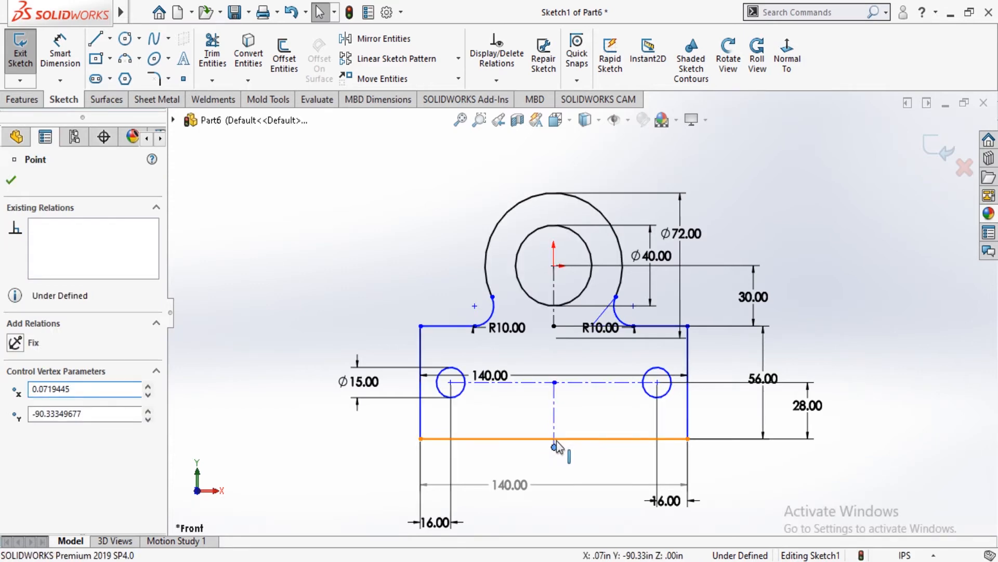
pyautogui.click(555, 439)
pyautogui.click(570, 449)
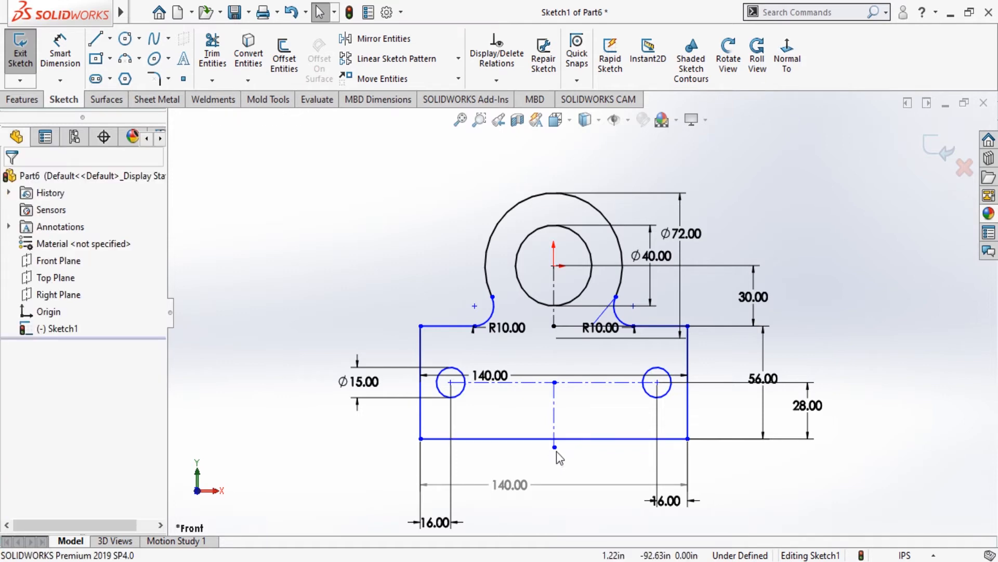
pyautogui.click(556, 446)
pyautogui.moveTo(555, 446); pyautogui.dragTo(557, 439)
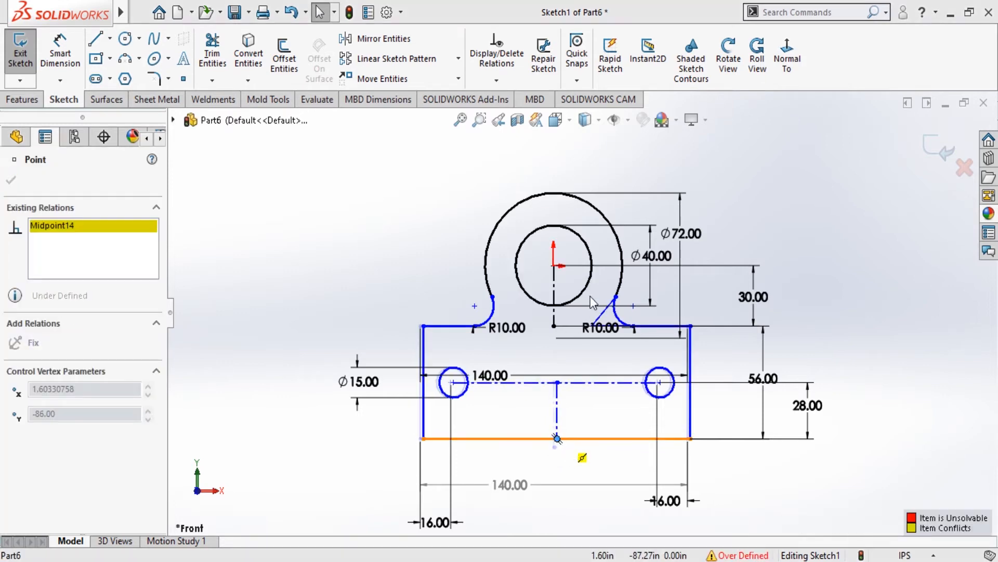
# Delete the midpoint relation from the vertical centerline's lower endpoint.
pyautogui.press('Delete')
pyautogui.click(284, 326)
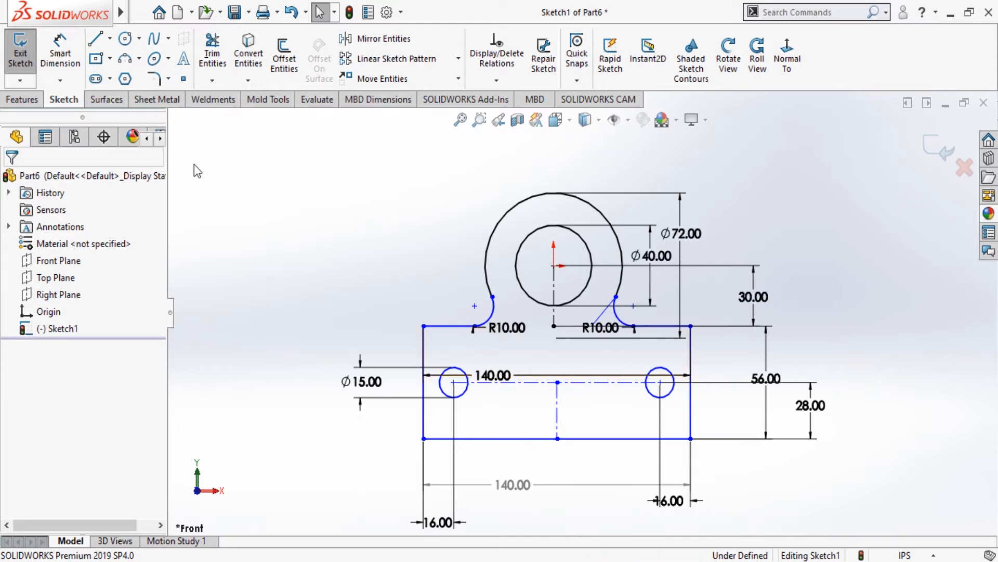
# Extrude the sketched profile 30 in with a Blind end condition in one direction.
pyautogui.click(25, 98)
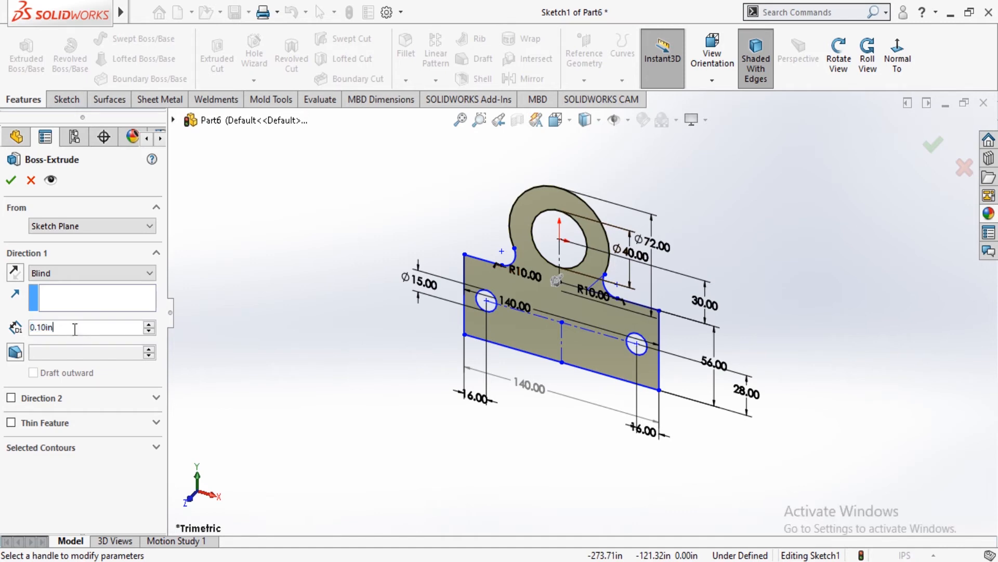
pyautogui.moveTo(74, 329); pyautogui.dragTo(32, 332)
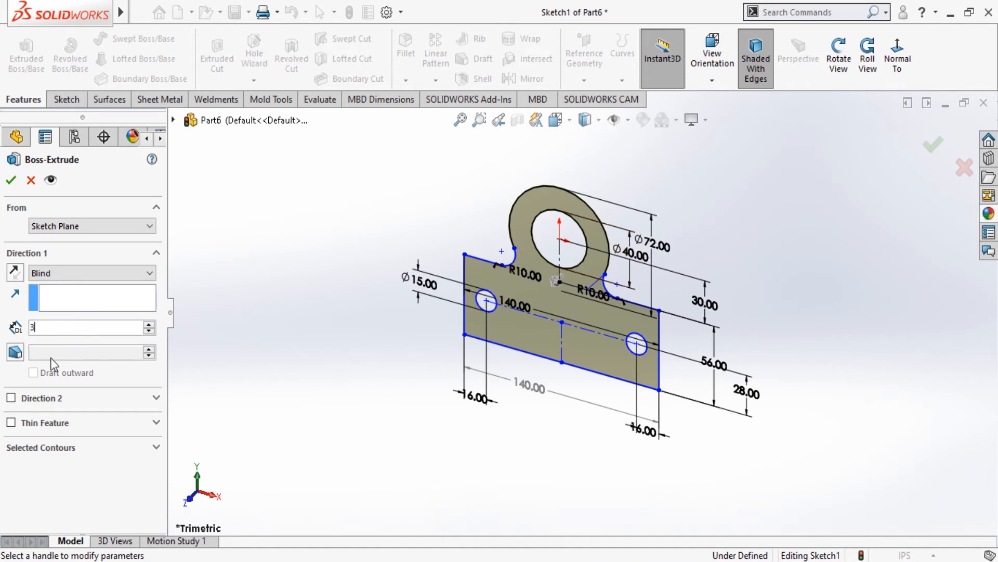
pyautogui.write('30')
pyautogui.press('Return')
pyautogui.click(123, 401)
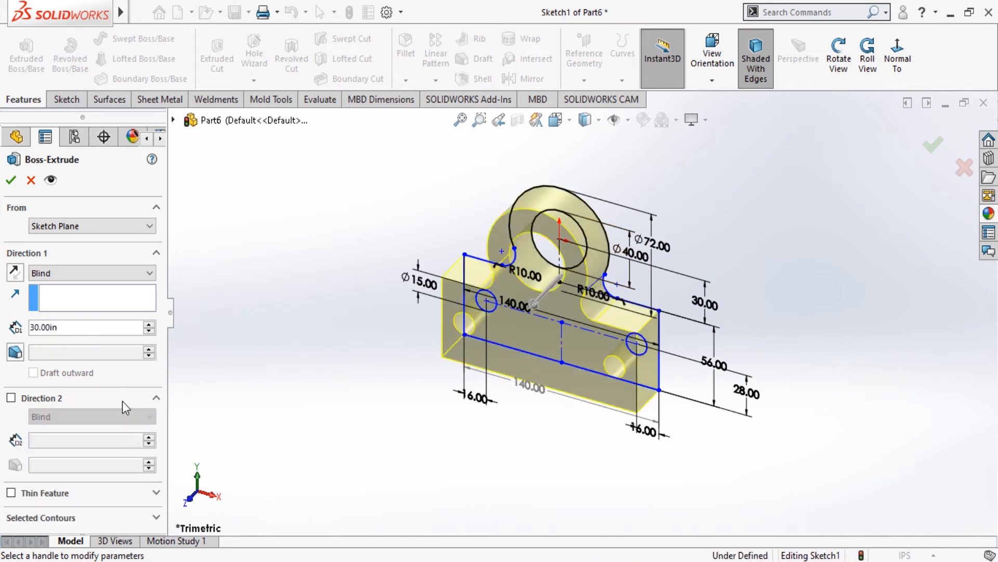
pyautogui.click(12, 180)
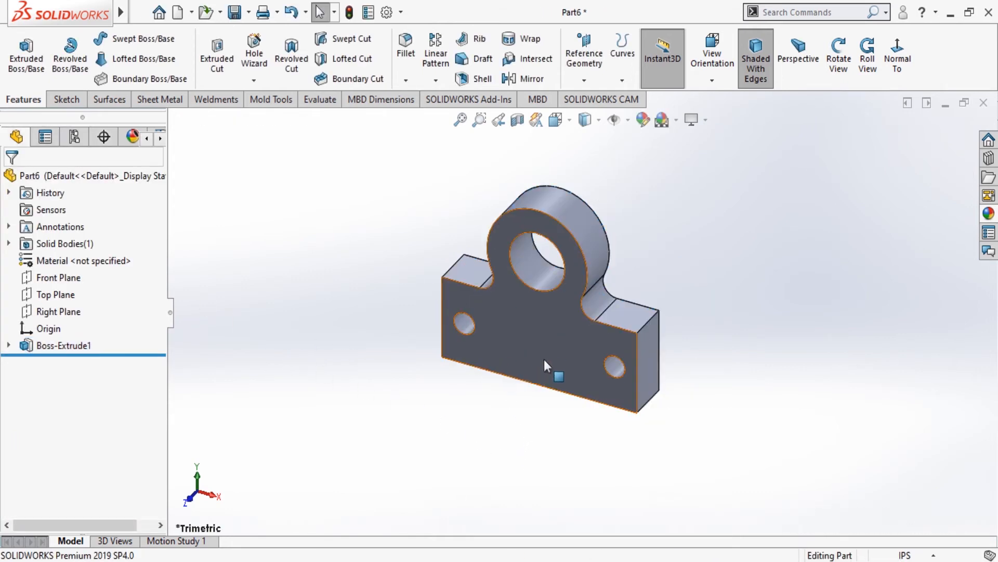
pyautogui.click(517, 362)
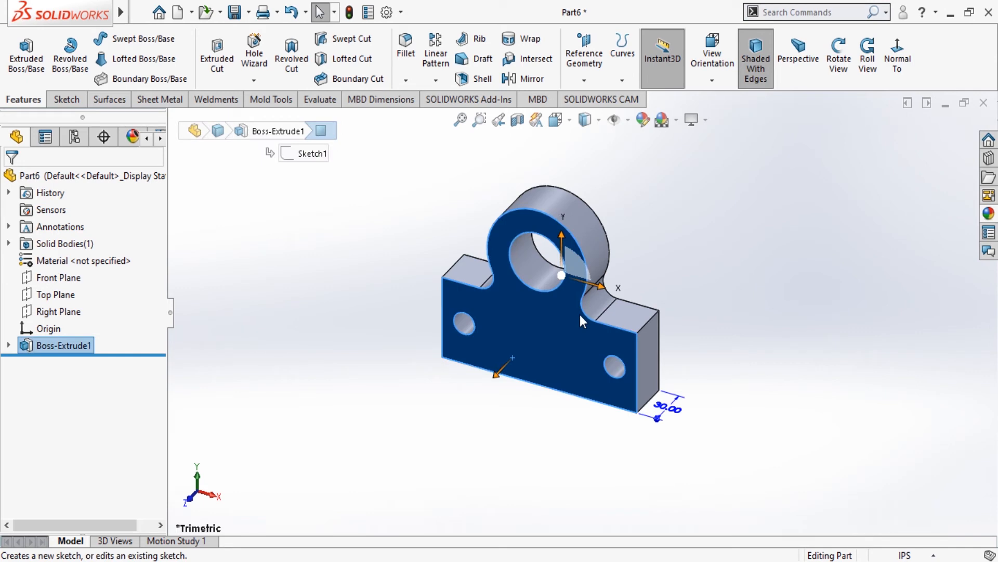
pyautogui.click(554, 430)
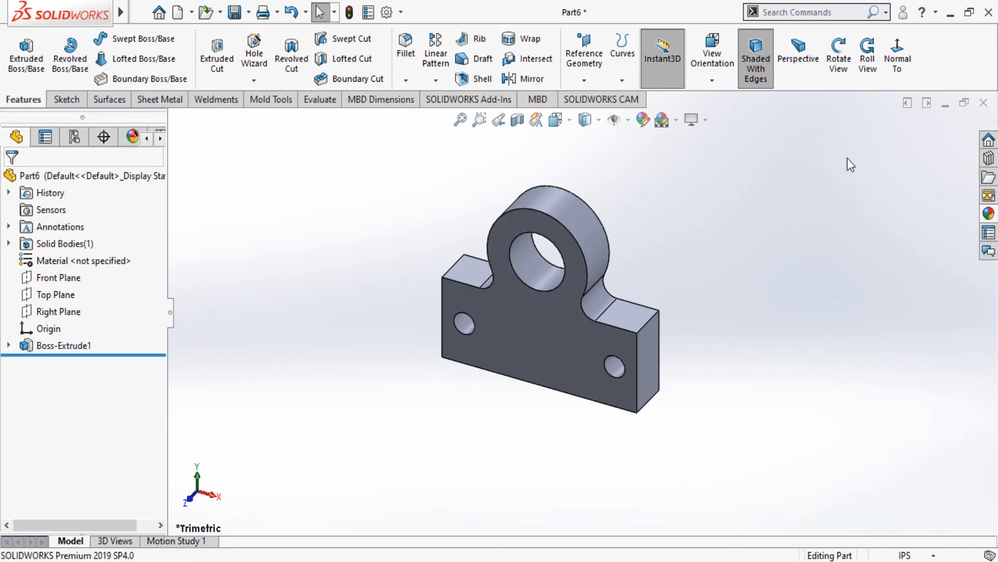
pyautogui.click(838, 57)
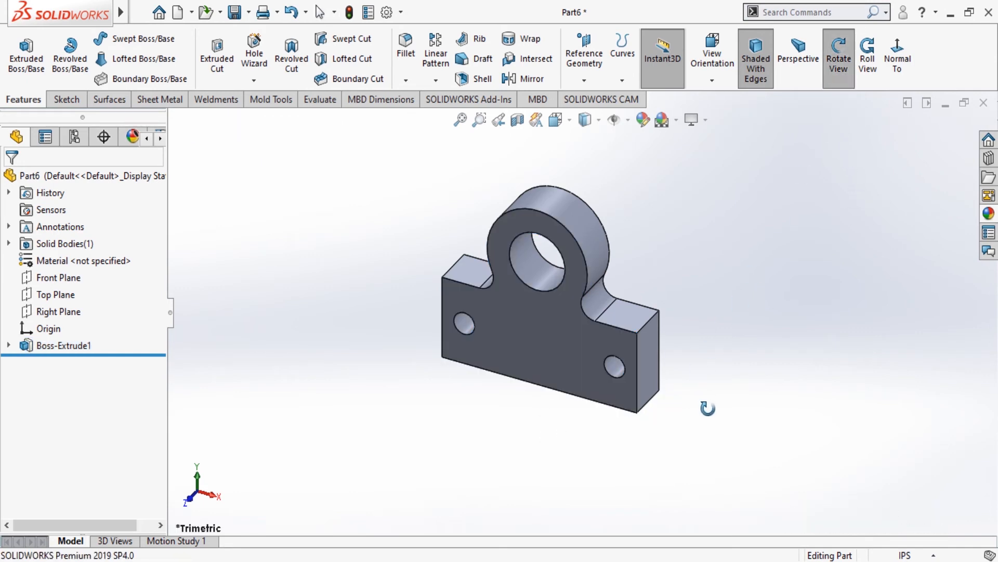
pyautogui.moveTo(707, 408); pyautogui.dragTo(783, 232)
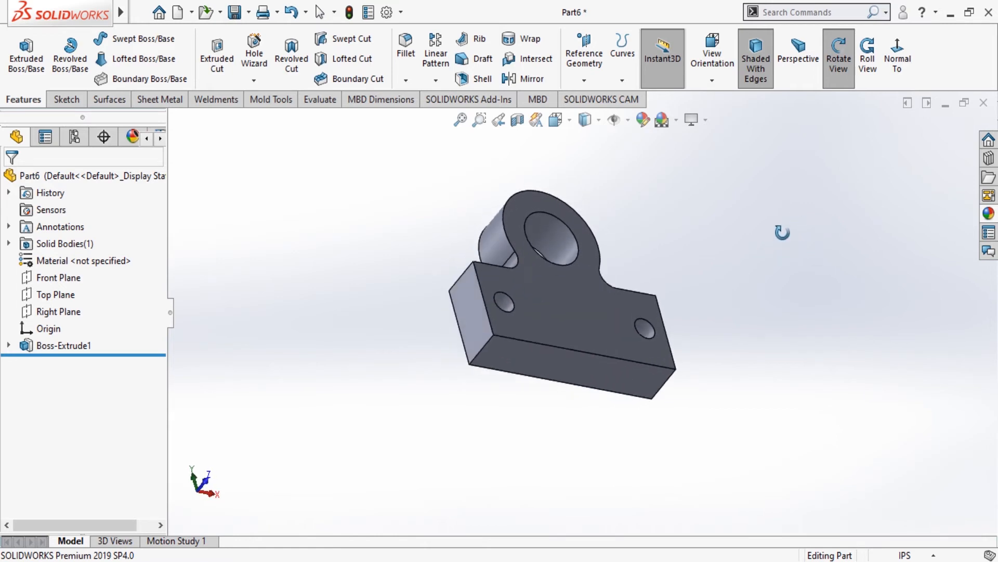
pyautogui.click(839, 57)
pyautogui.click(574, 367)
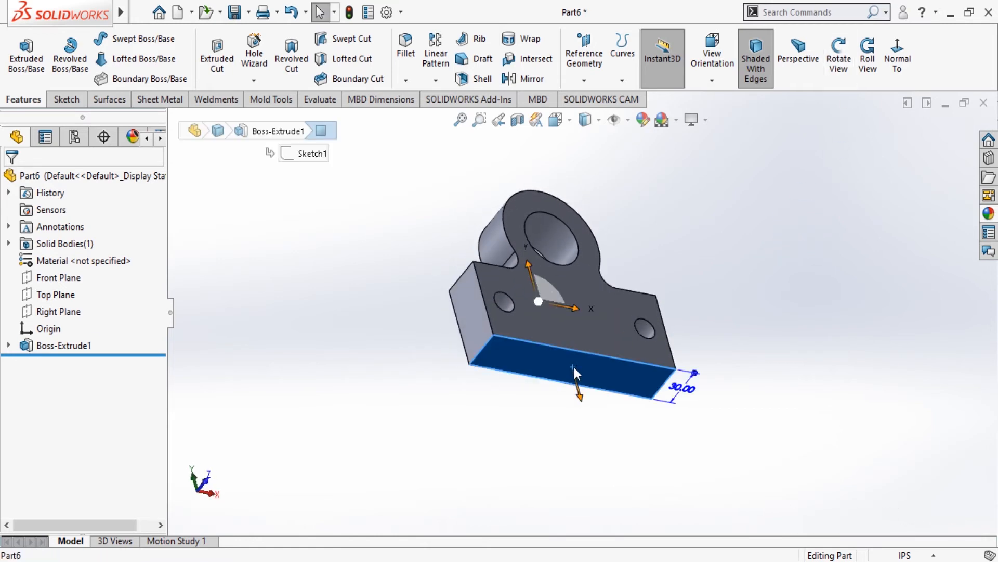
pyautogui.click(636, 323)
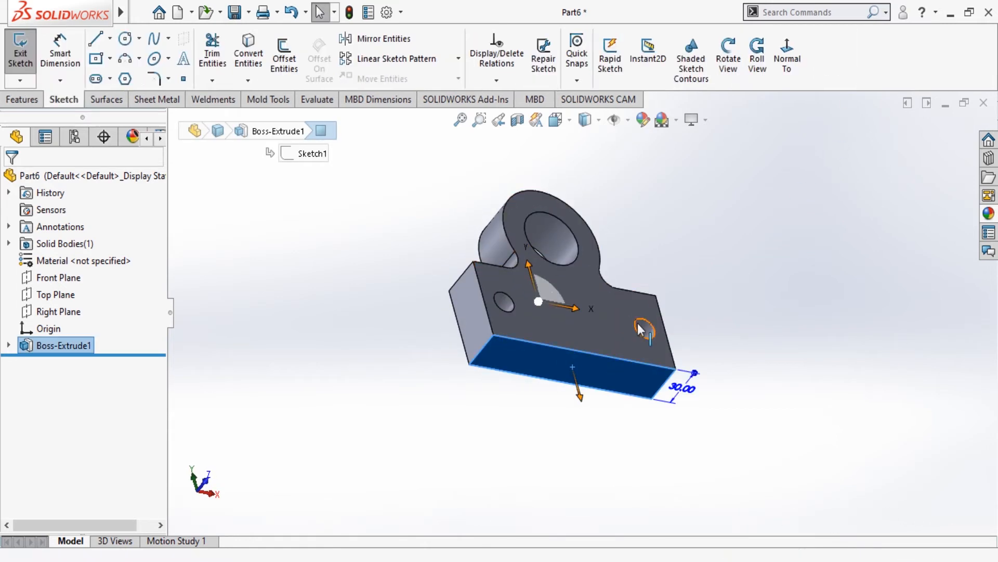
pyautogui.click(794, 66)
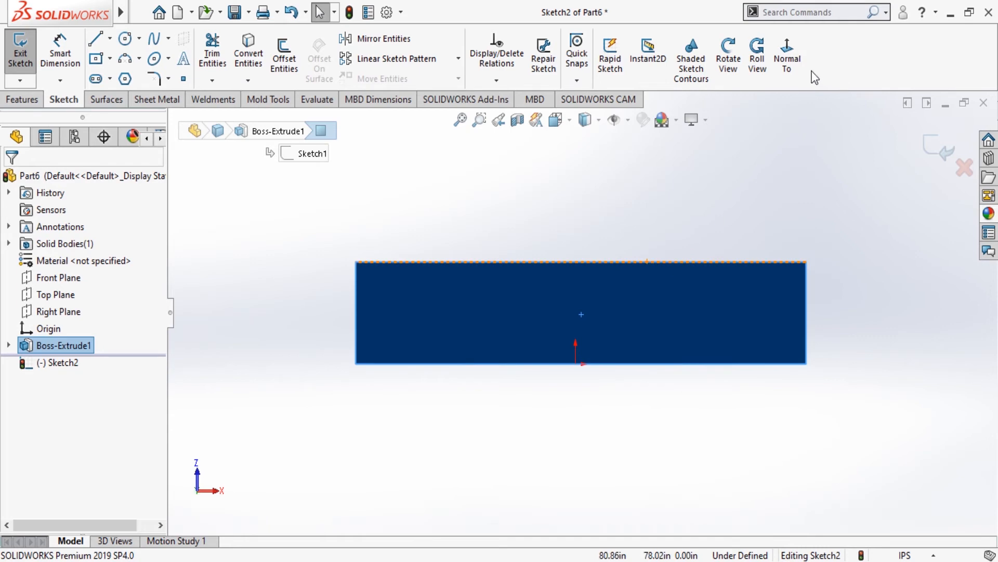
pyautogui.click(728, 57)
pyautogui.moveTo(724, 149); pyautogui.dragTo(774, 195)
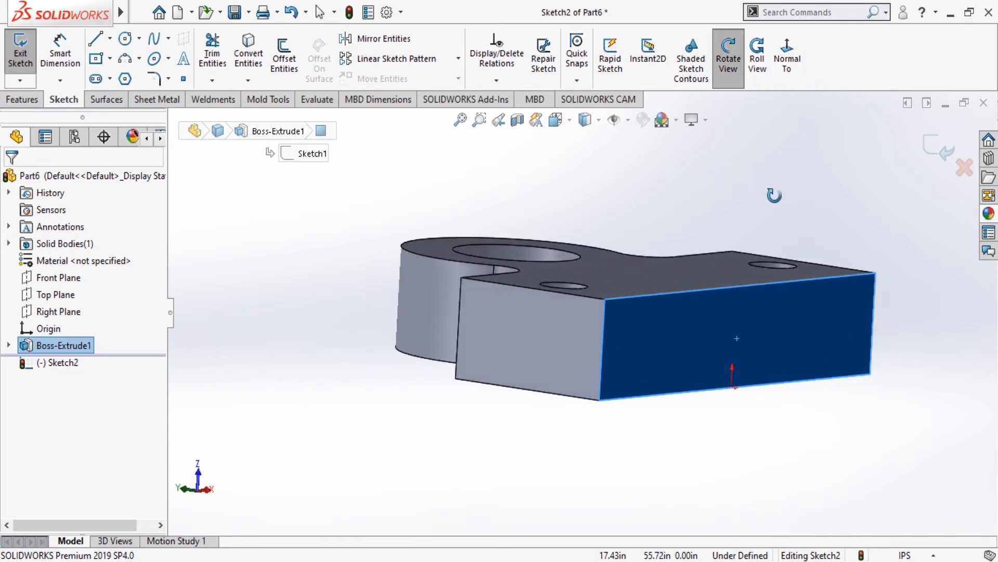
pyautogui.click(739, 77)
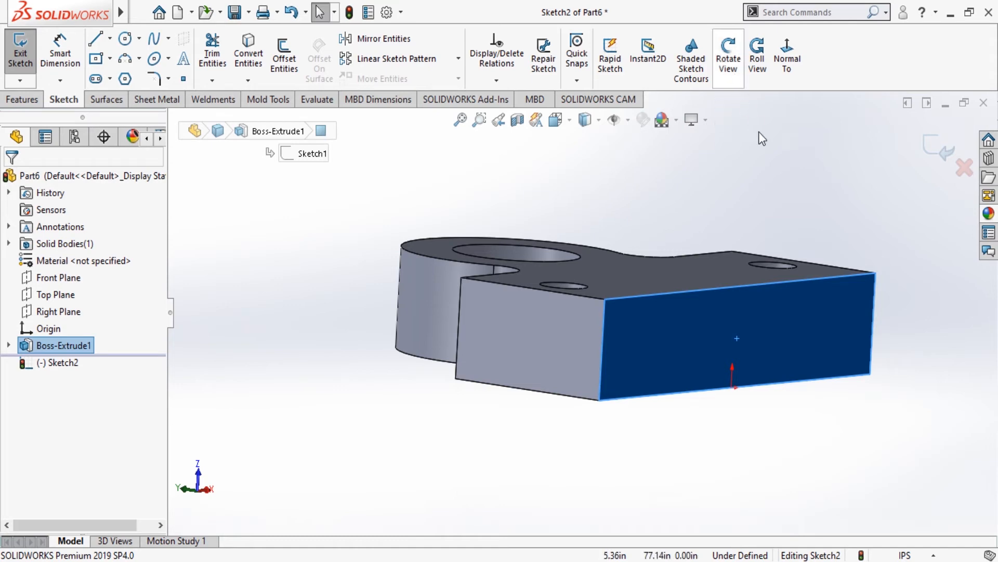
pyautogui.click(936, 152)
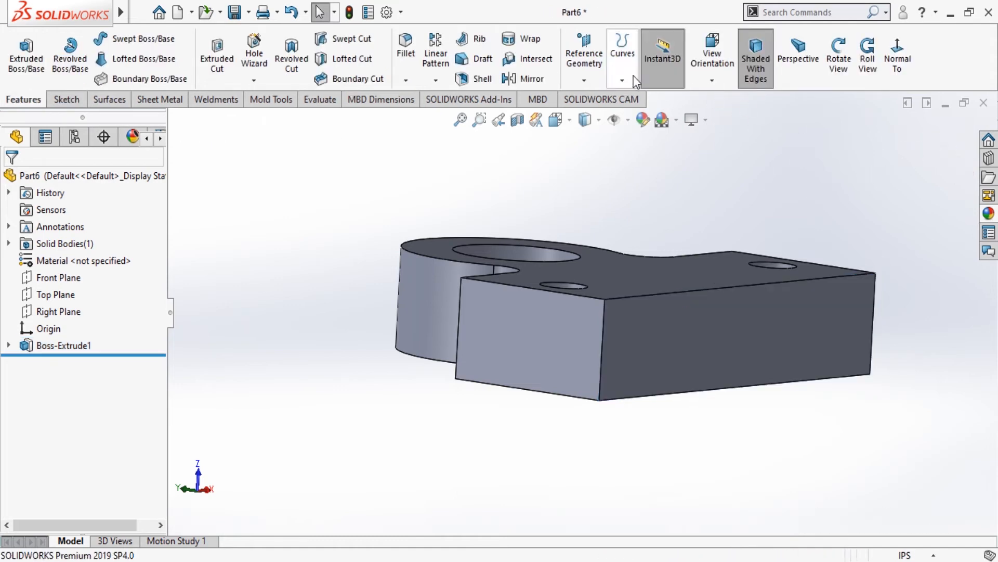
pyautogui.click(619, 103)
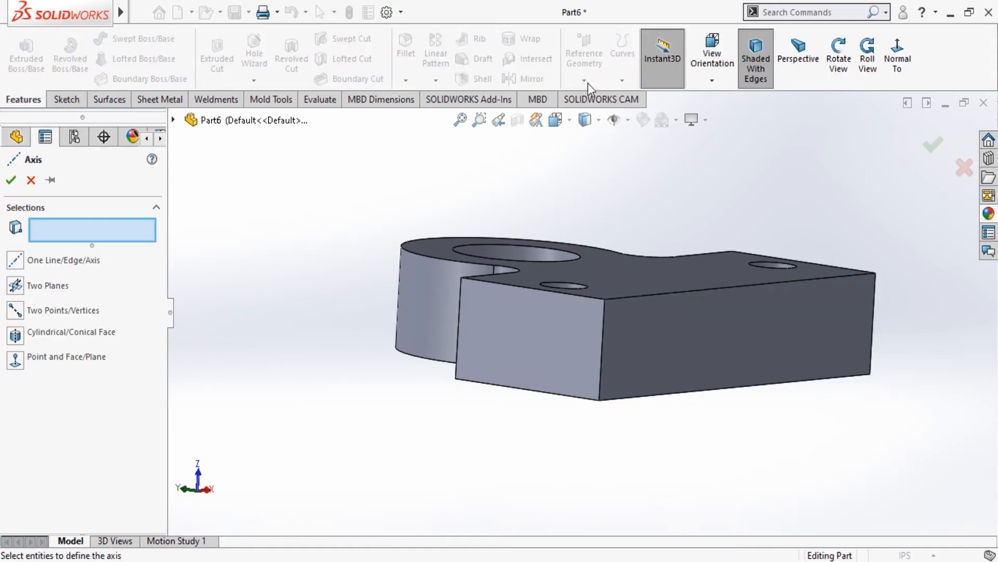
pyautogui.click(31, 180)
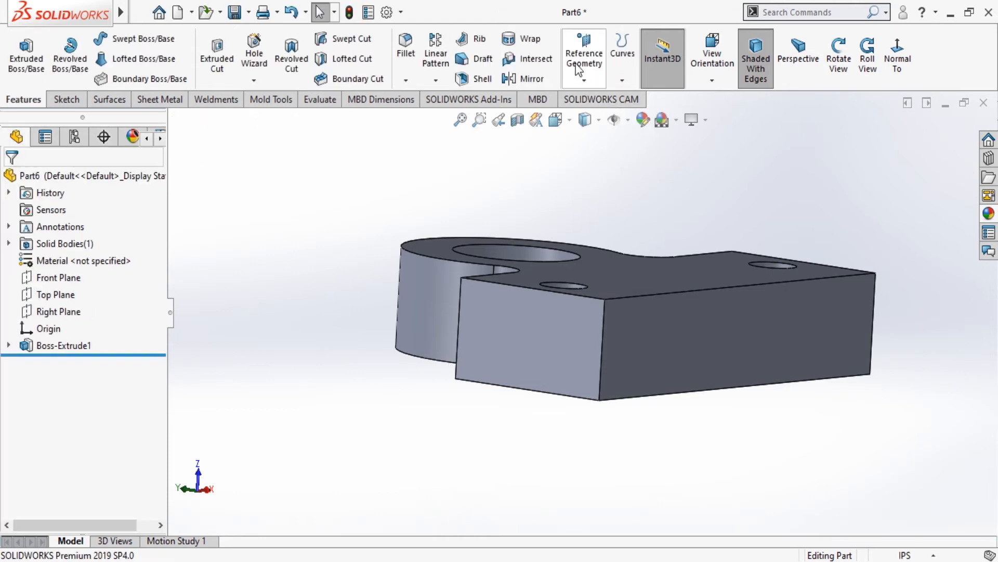
# Create a reference plane offset 35 in inward from the rectangular base's left end face, with the offset flipped.
pyautogui.click(554, 339)
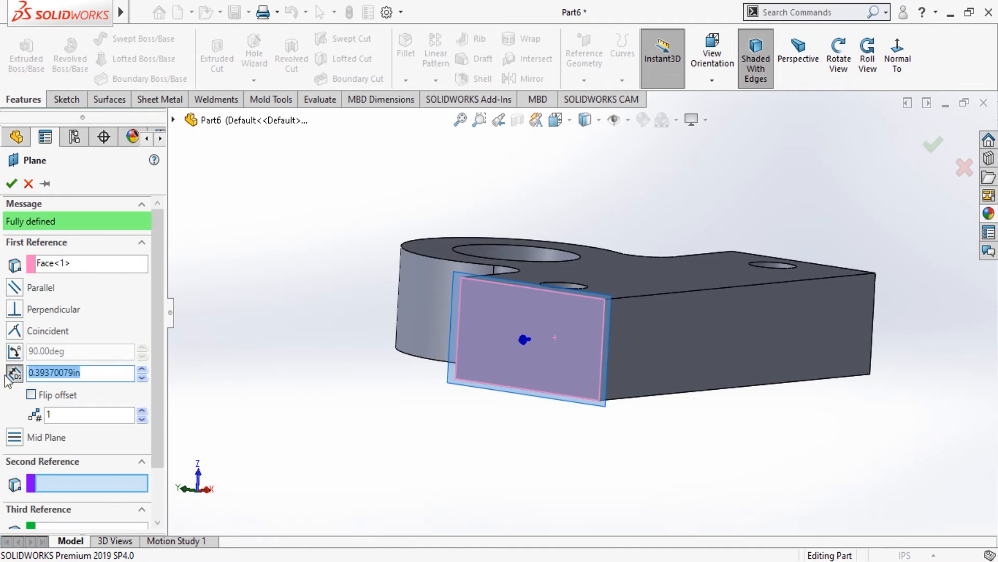
pyautogui.click(32, 394)
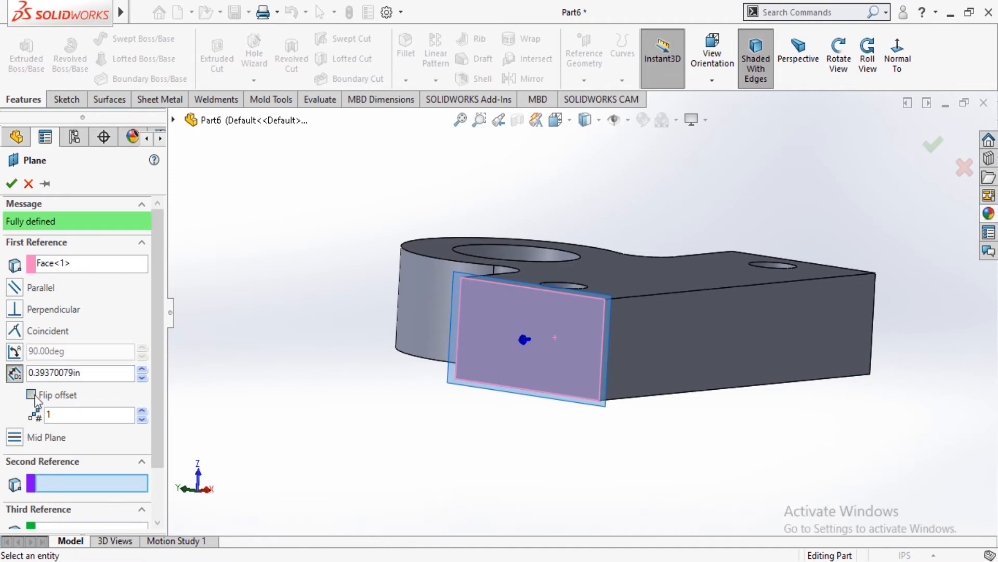
pyautogui.click(838, 72)
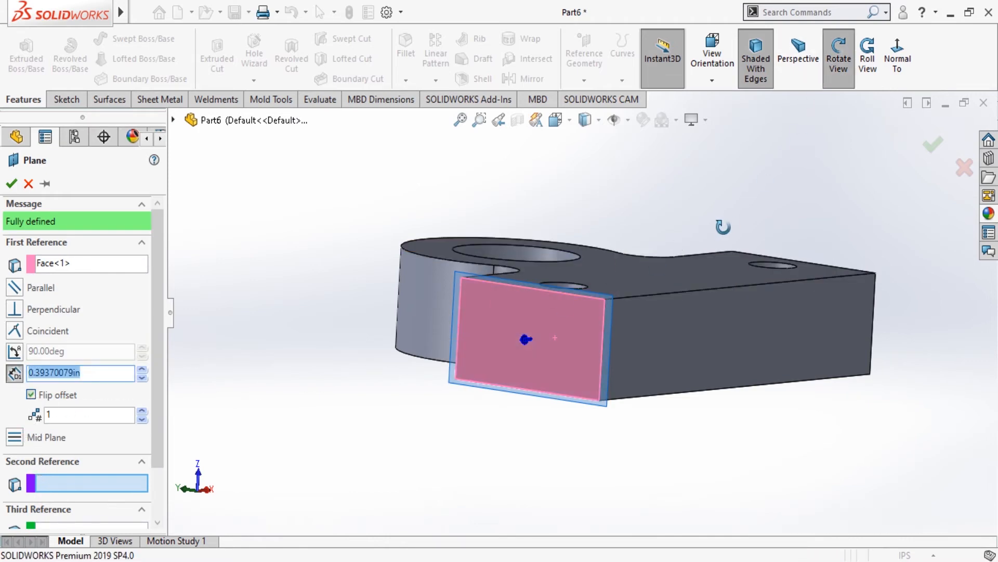
pyautogui.moveTo(719, 225); pyautogui.dragTo(550, 331)
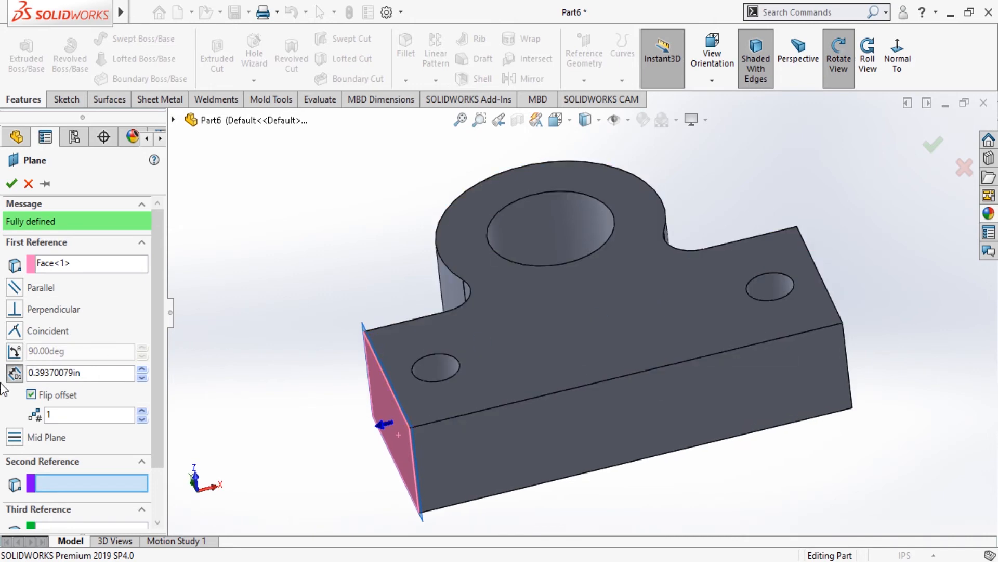
pyautogui.click(31, 395)
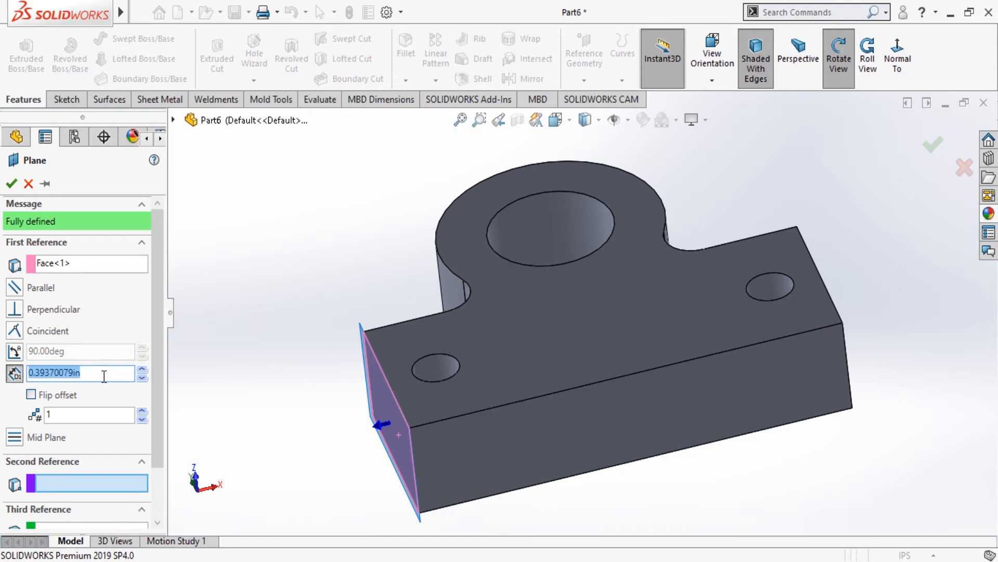
pyautogui.write('2')
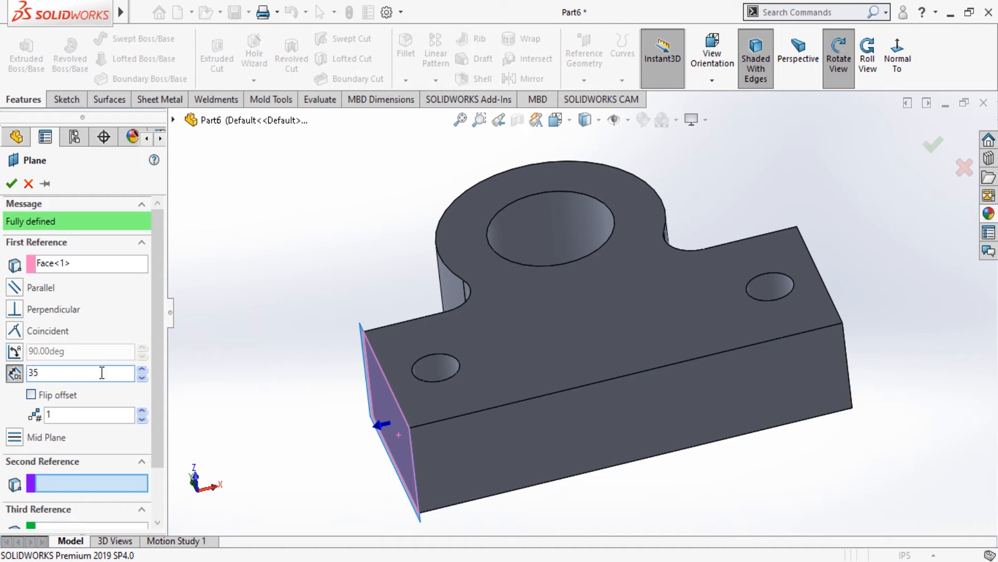
pyautogui.press('Return')
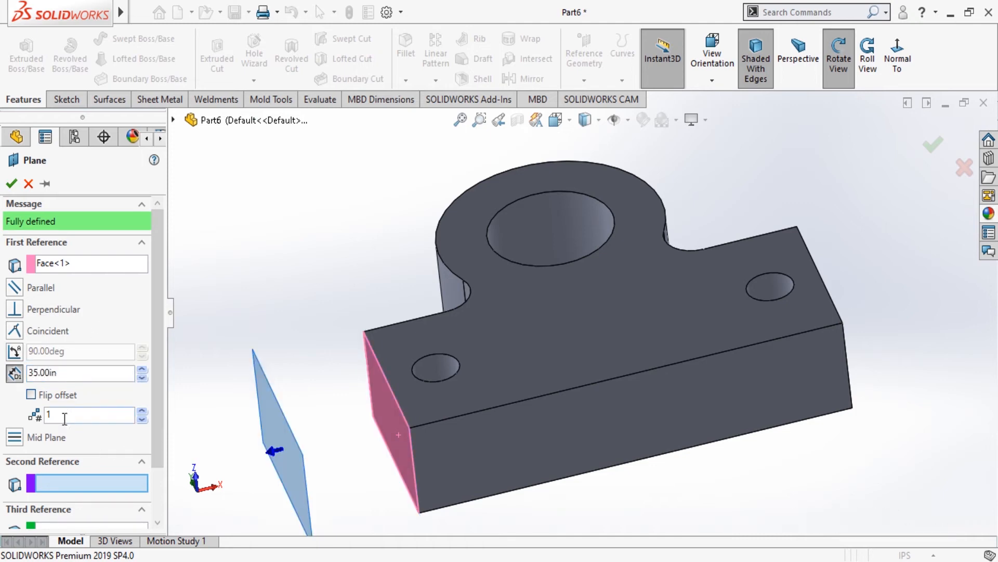
pyautogui.click(31, 395)
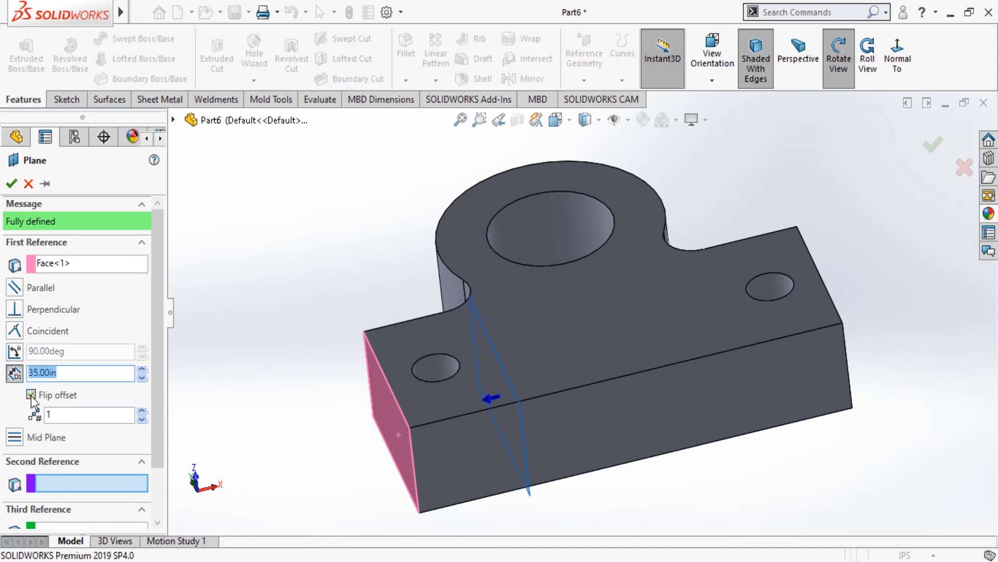
pyautogui.click(15, 182)
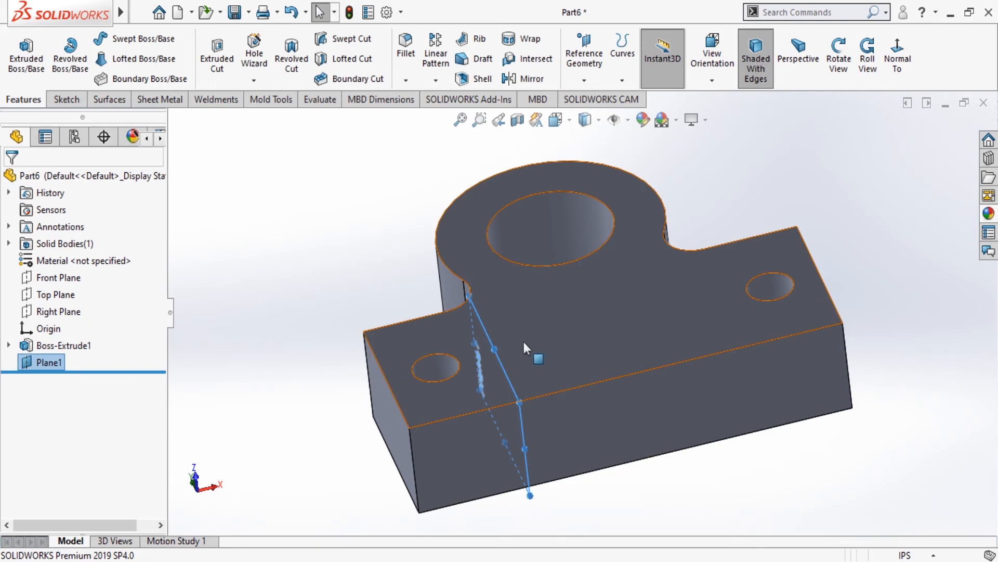
# Widen Plane1 beyond the block's front face and sketch two concentric circles on it beside the block, the inner about 31 in in diameter.
pyautogui.click(910, 66)
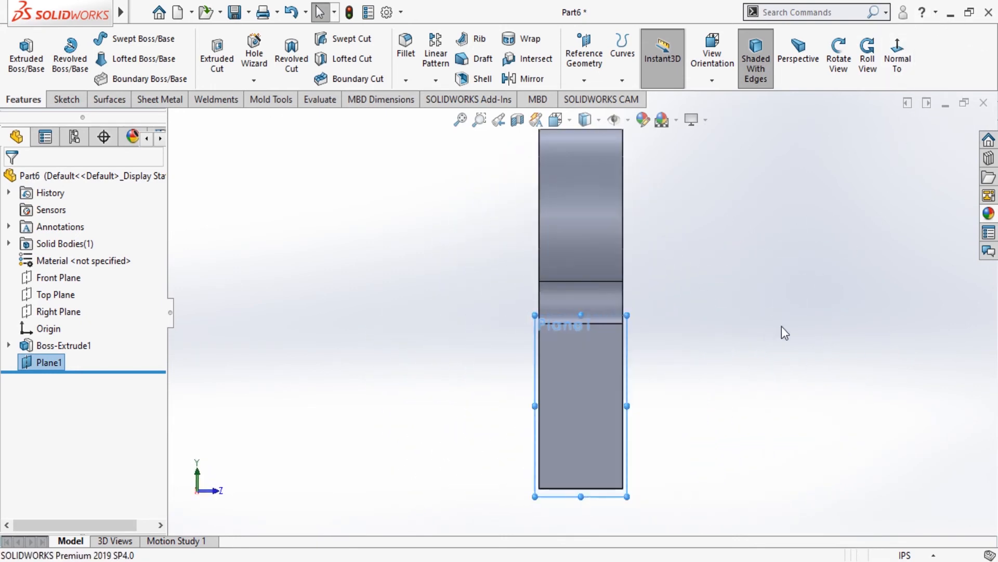
pyautogui.moveTo(628, 406); pyautogui.dragTo(888, 414)
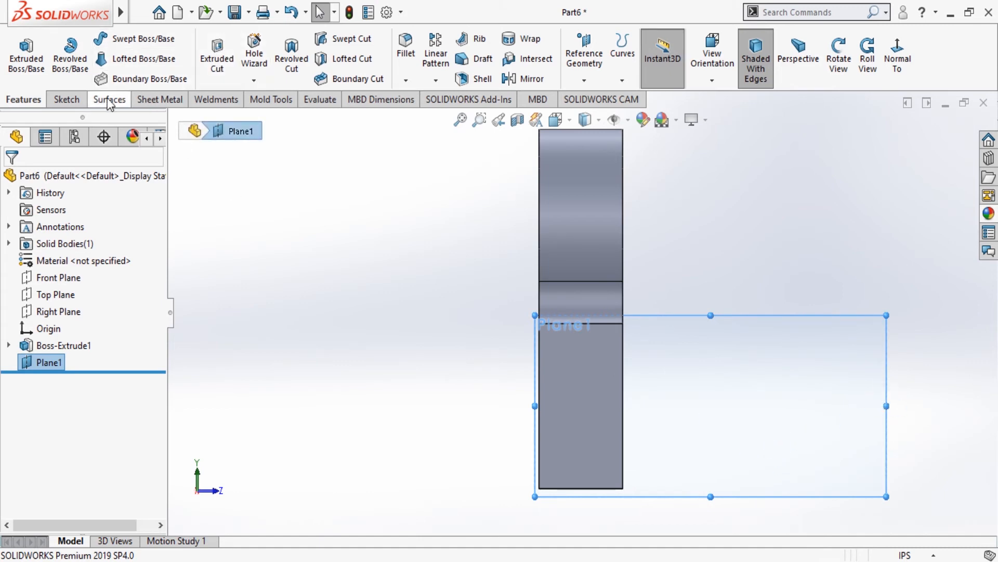
pyautogui.click(66, 99)
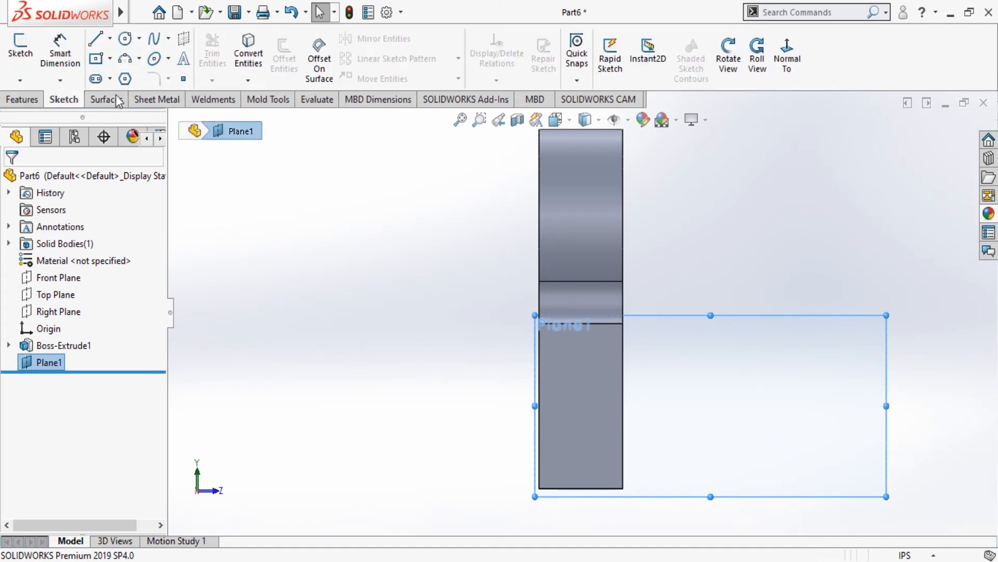
pyautogui.click(127, 40)
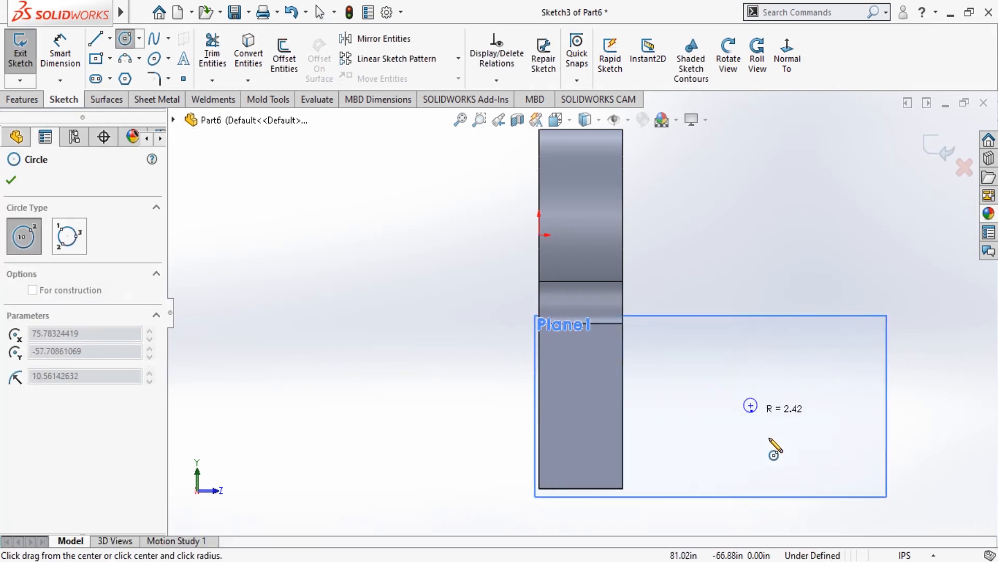
pyautogui.click(793, 470)
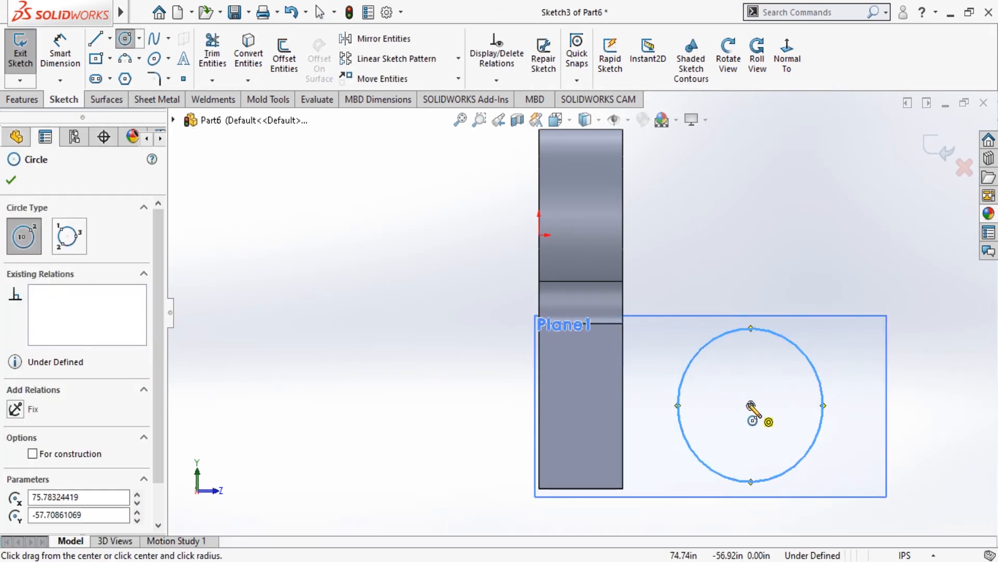
pyautogui.click(751, 405)
pyautogui.click(790, 423)
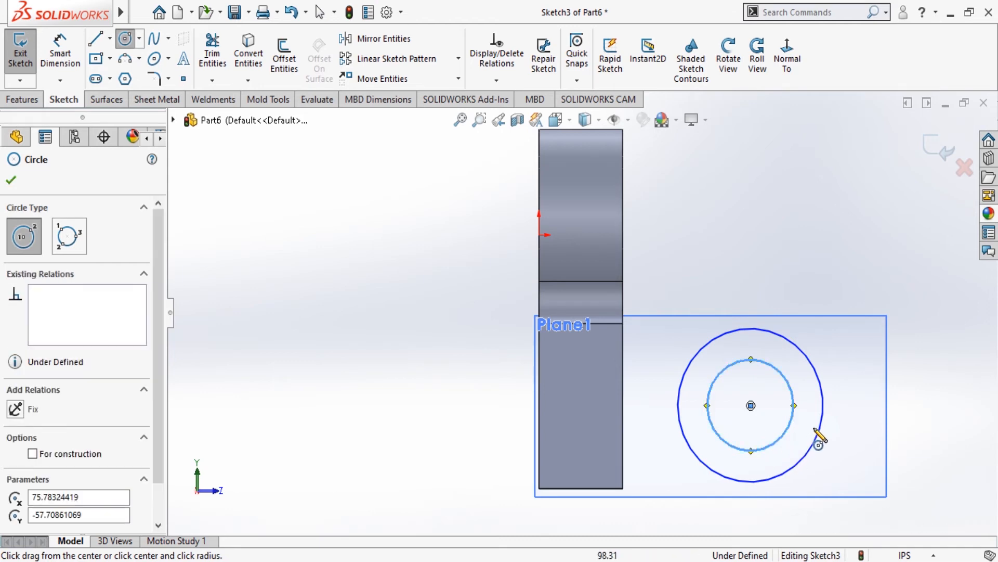
pyautogui.press('Escape')
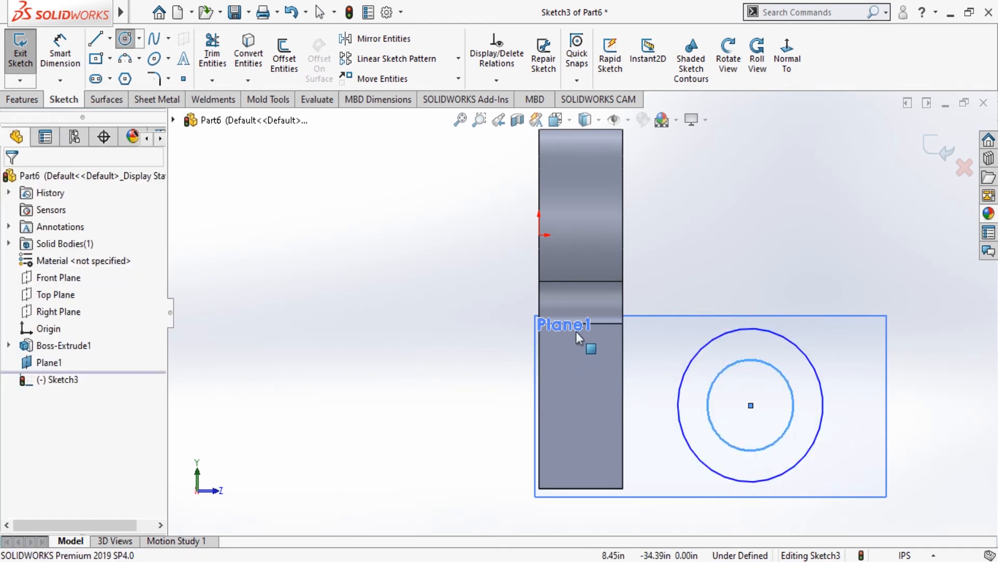
# Dimension the inner circle's diameter and set it to 10 in.
pyautogui.click(60, 53)
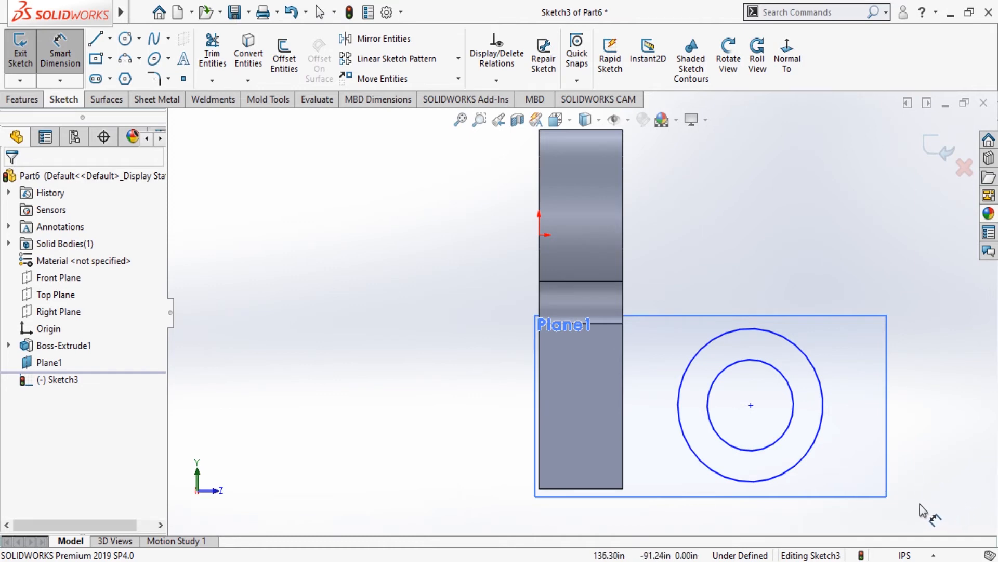
pyautogui.click(792, 395)
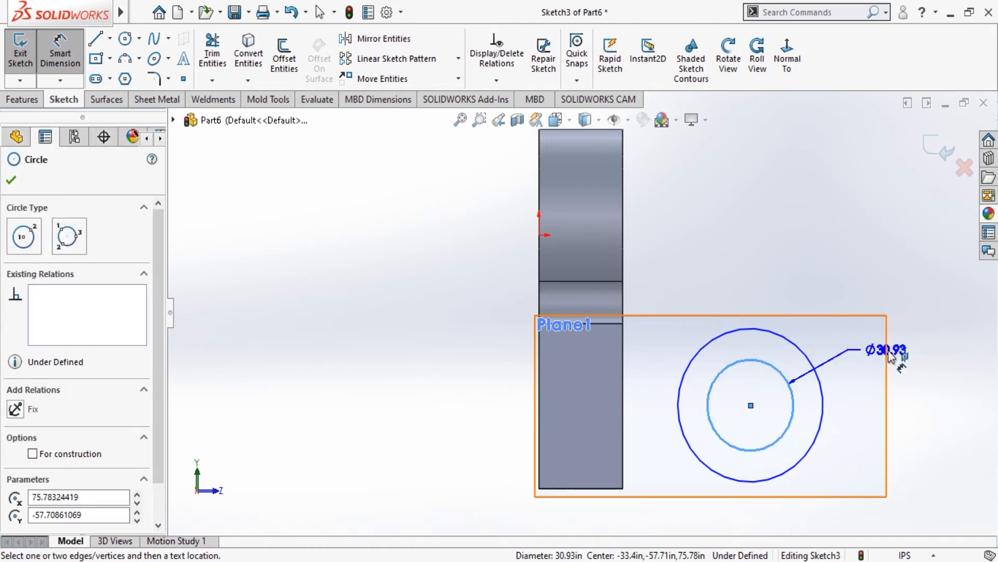
pyautogui.click(918, 358)
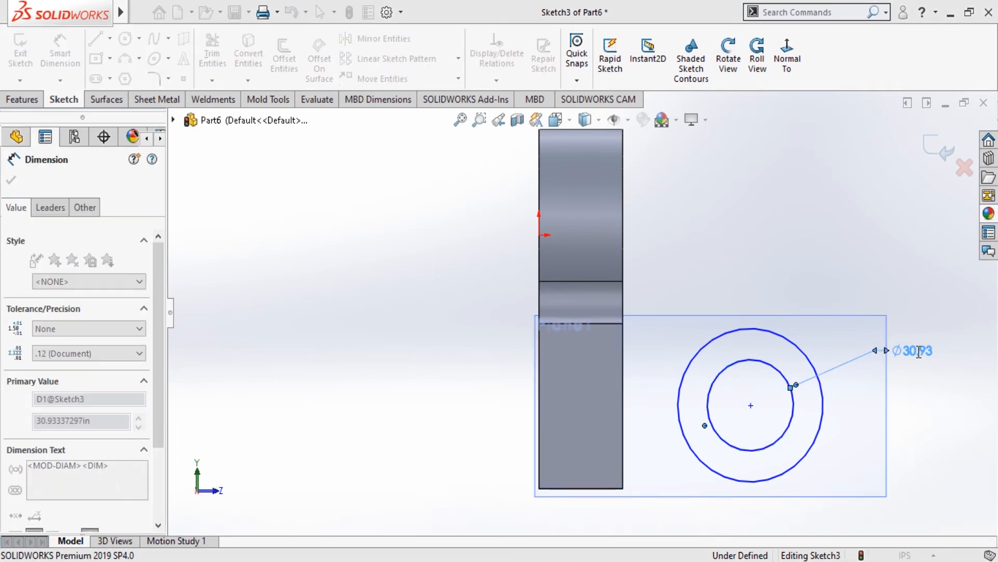
pyautogui.write('10')
pyautogui.press('Return')
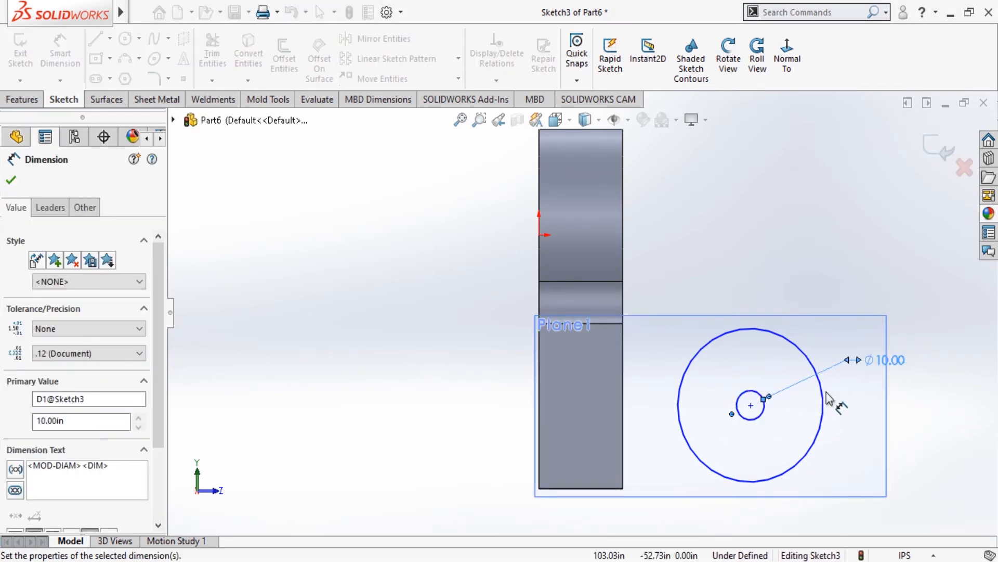
# Dimension the outer concentric circle's diameter and set it to 20 in.
pyautogui.click(823, 422)
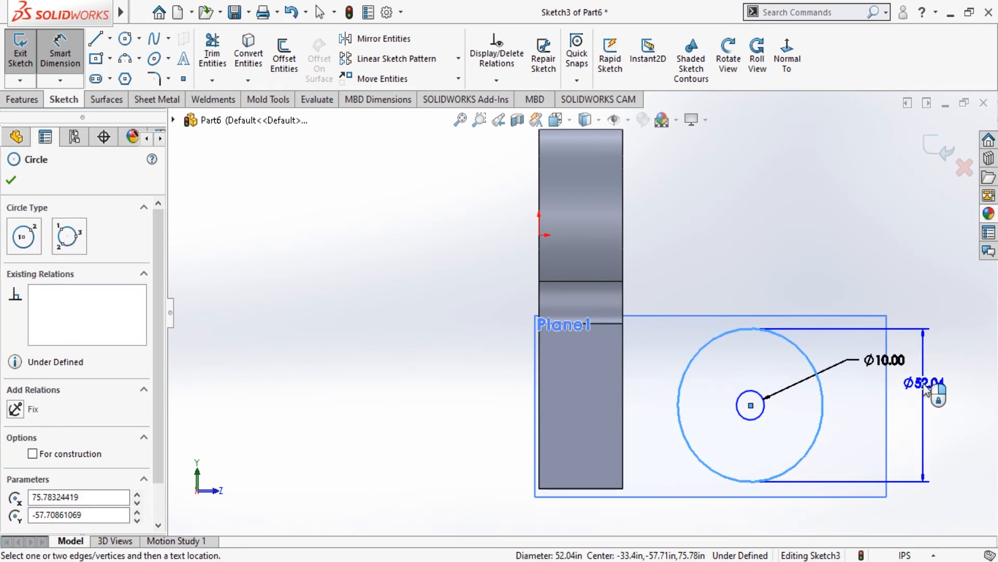
pyautogui.click(930, 385)
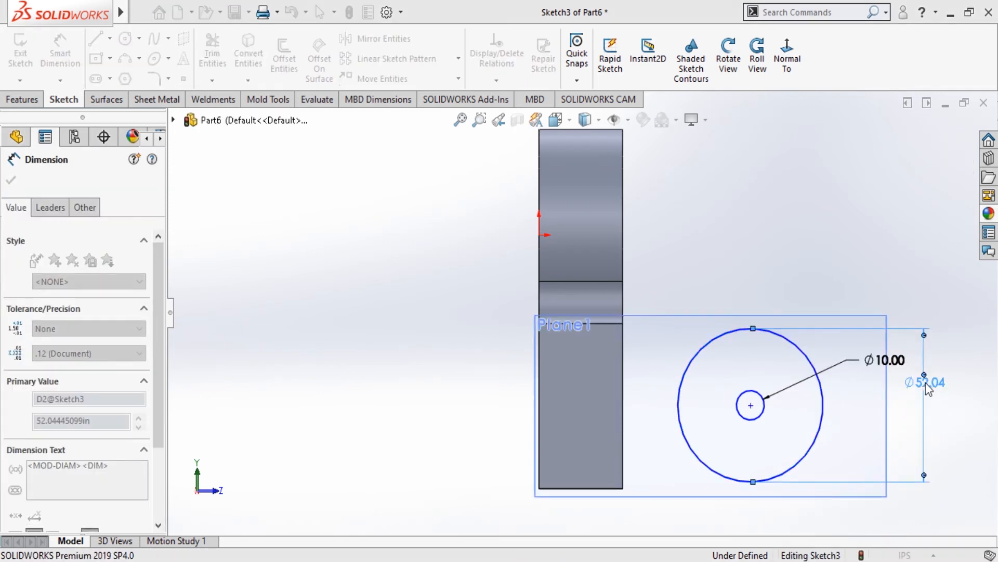
pyautogui.write('20')
pyautogui.press('Return')
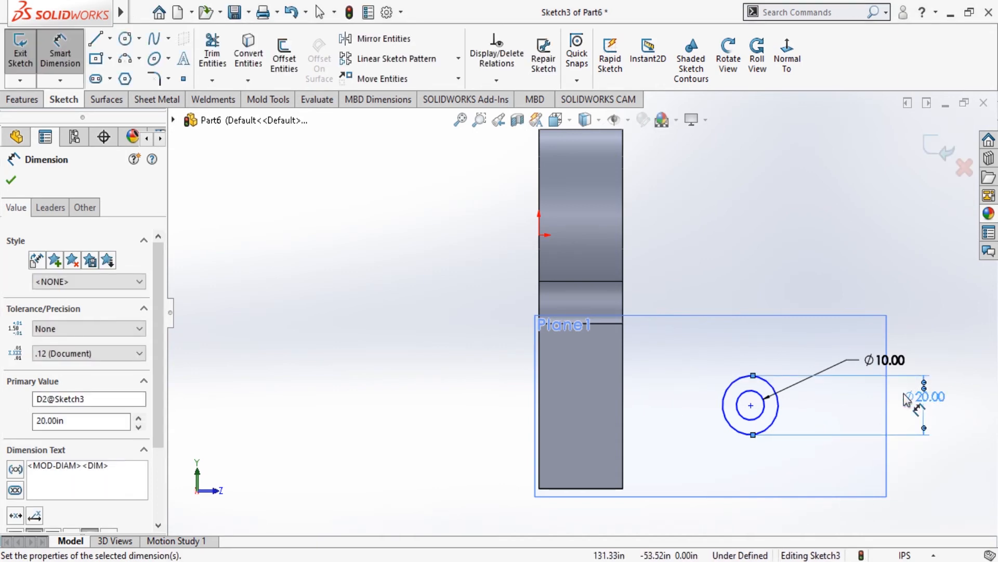
pyautogui.click(11, 181)
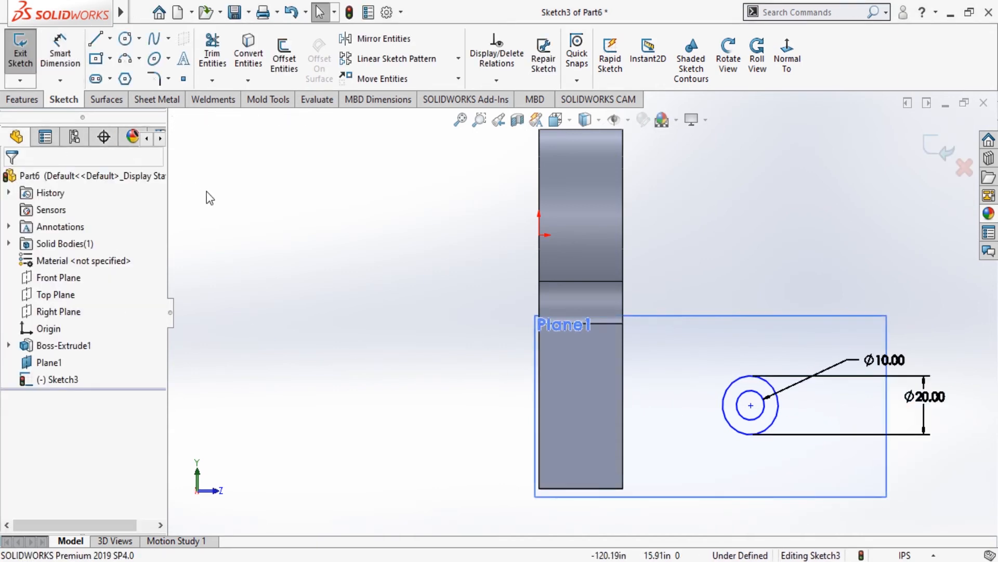
# Sketch a line from the outer circle's bottom quadrant to the block's lower front corner and make it horizontal.
pyautogui.click(103, 40)
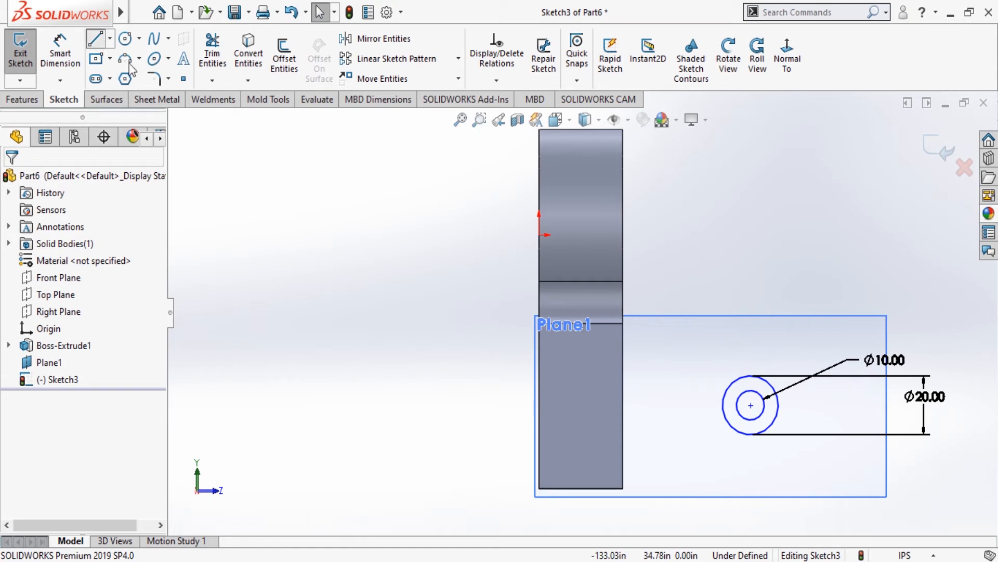
pyautogui.click(752, 435)
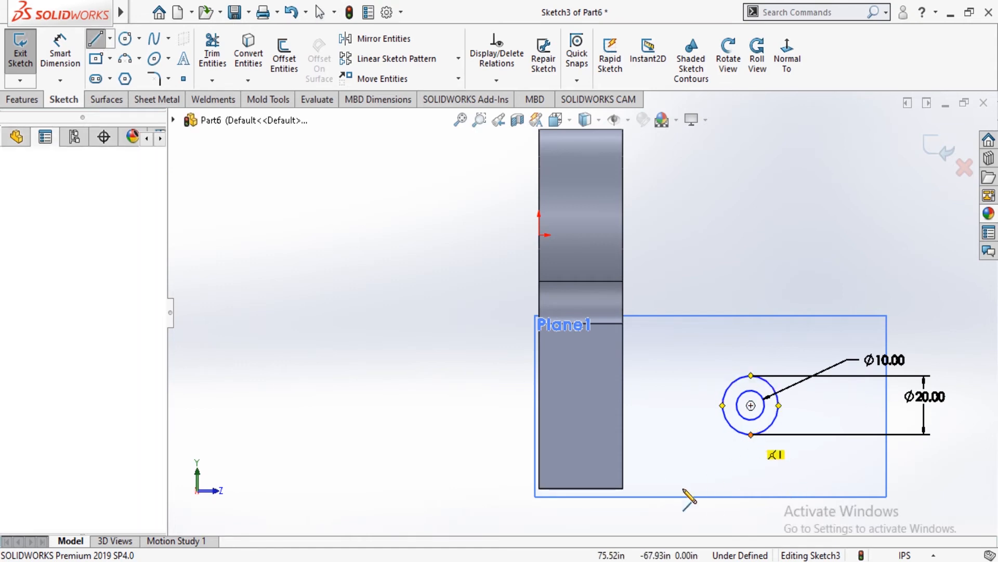
pyautogui.click(623, 488)
pyautogui.press('Escape')
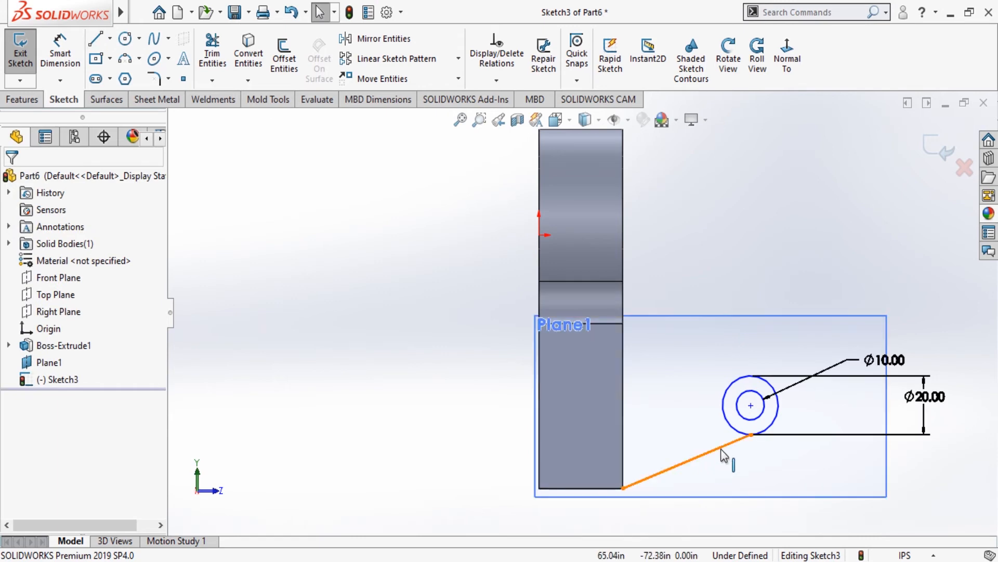
pyautogui.click(721, 448)
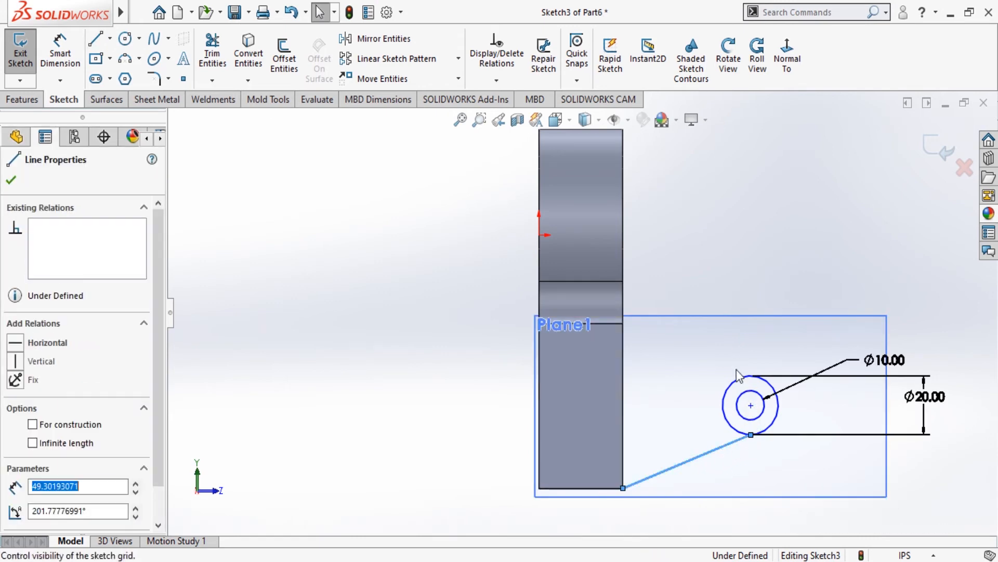
pyautogui.click(741, 241)
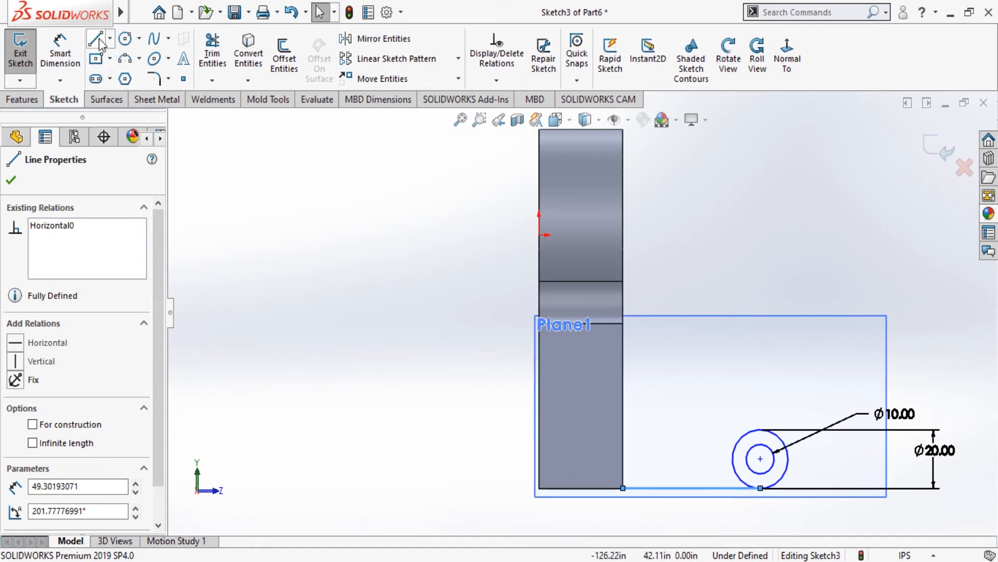
# Sketch a sloped line from the outer circle's top quadrant to the block's front edge, about 42 in up, and a vertical line down to the lower corner.
pyautogui.press('l')
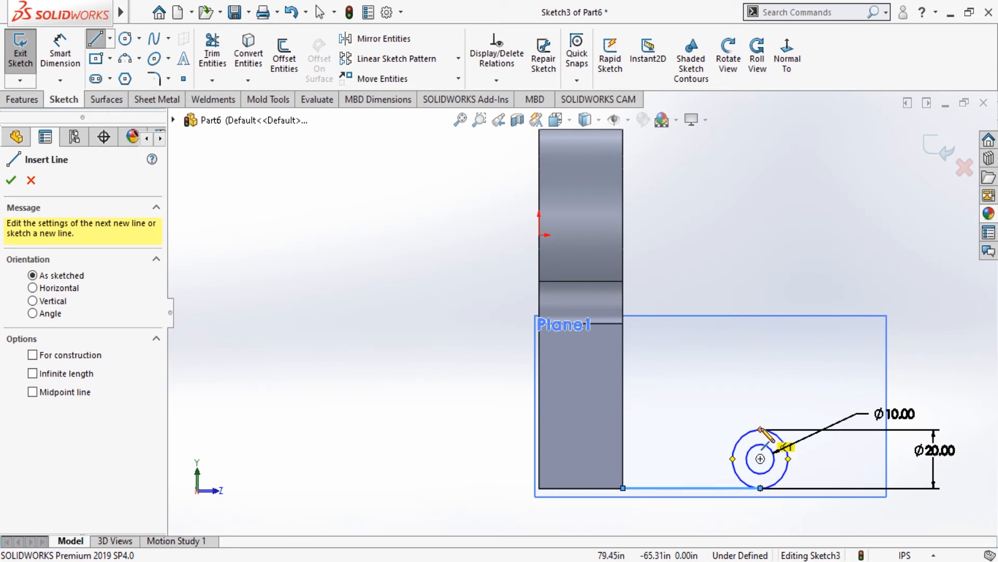
pyautogui.click(760, 431)
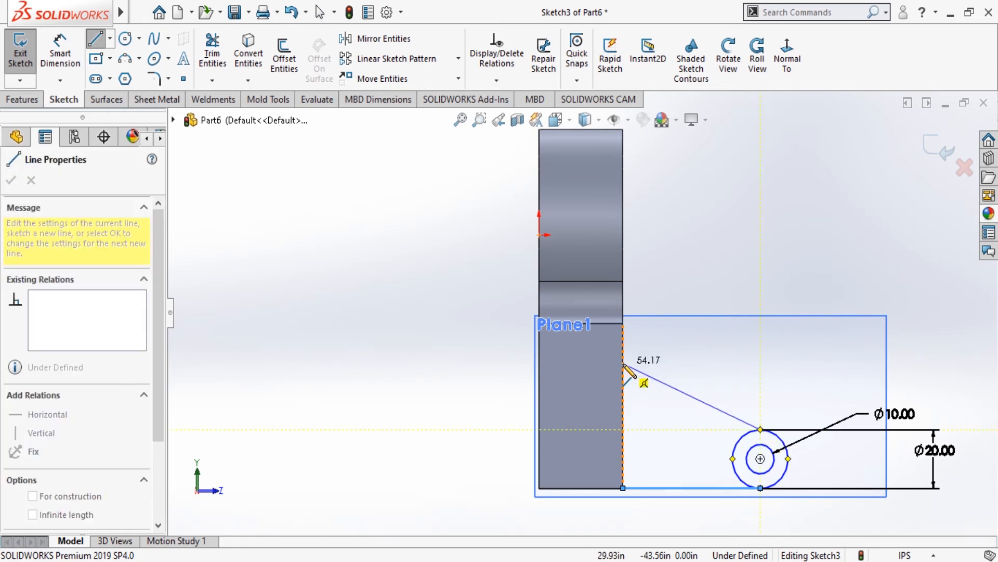
pyautogui.click(623, 363)
pyautogui.click(623, 488)
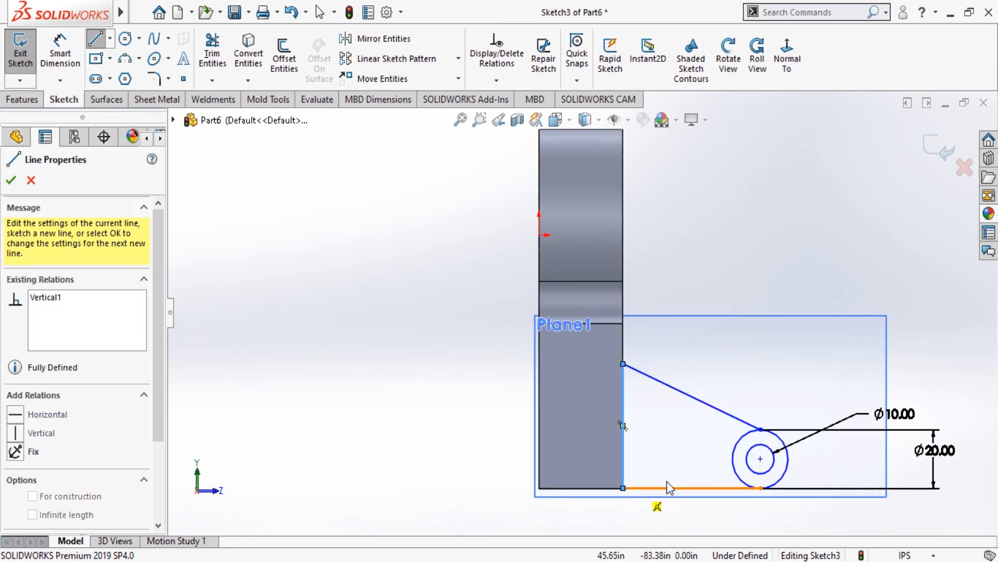
pyautogui.click(12, 180)
pyautogui.click(12, 180)
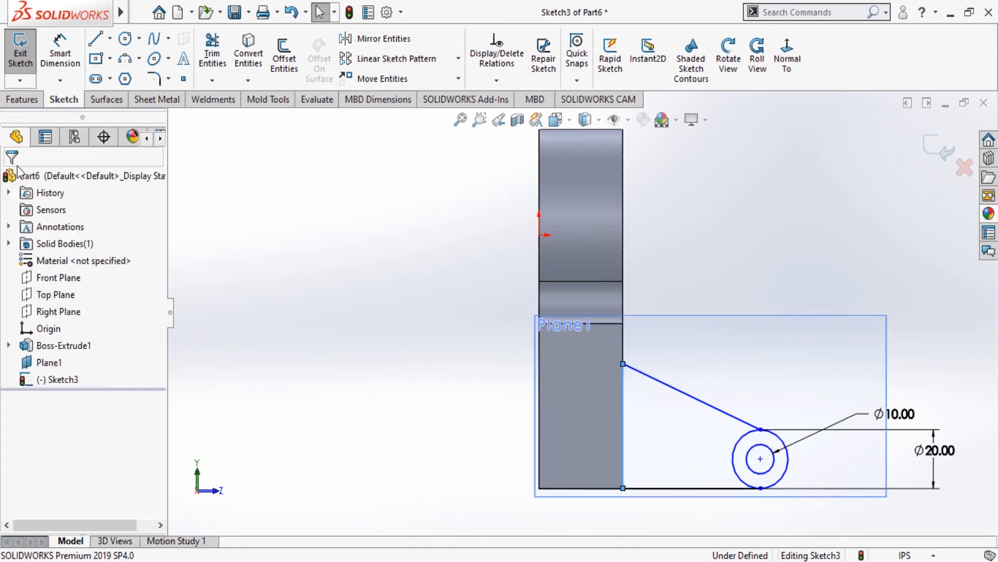
# Dimension the vertical line along the block's front edge between its endpoints and set it to 45 in.
pyautogui.click(60, 59)
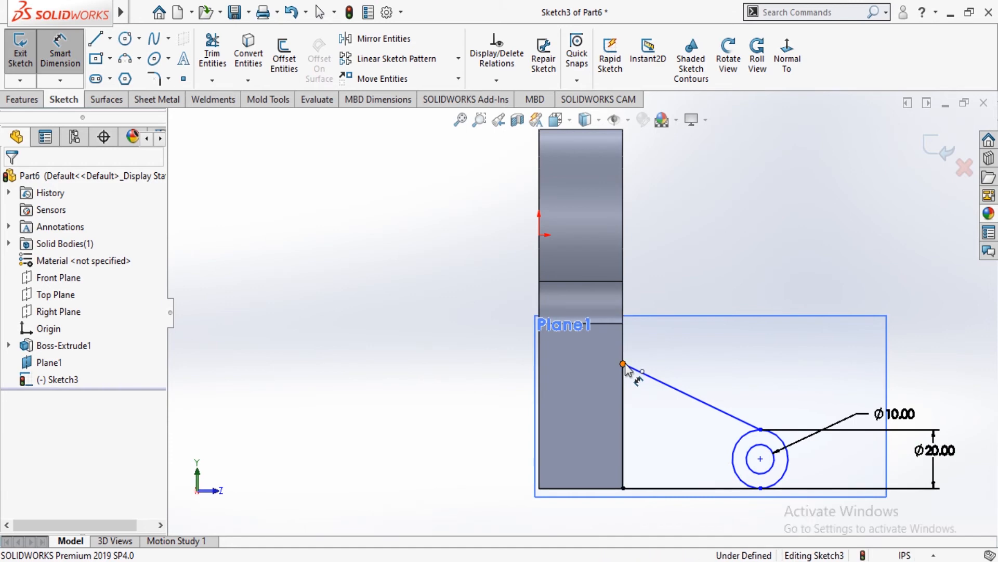
pyautogui.click(623, 363)
pyautogui.click(624, 489)
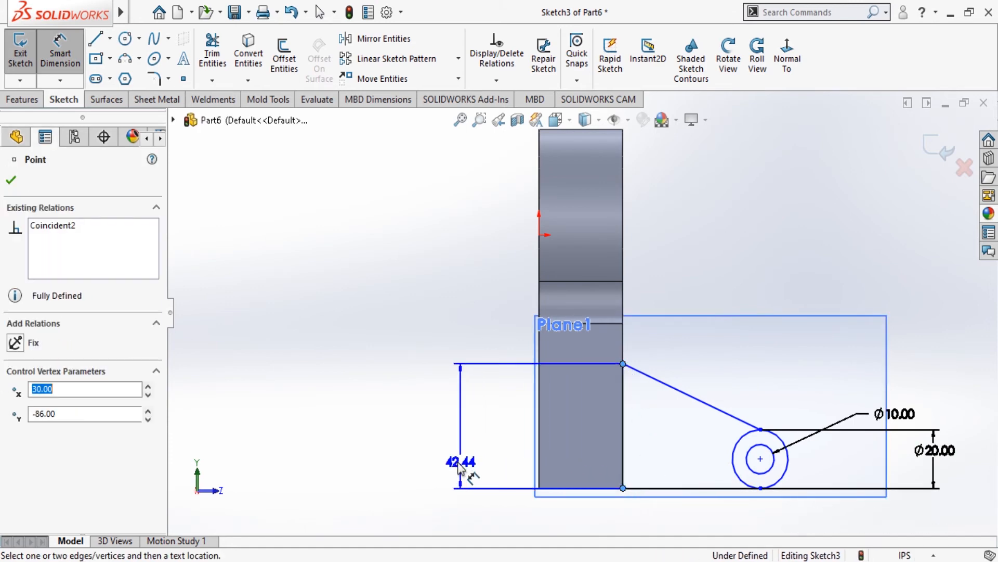
pyautogui.click(451, 440)
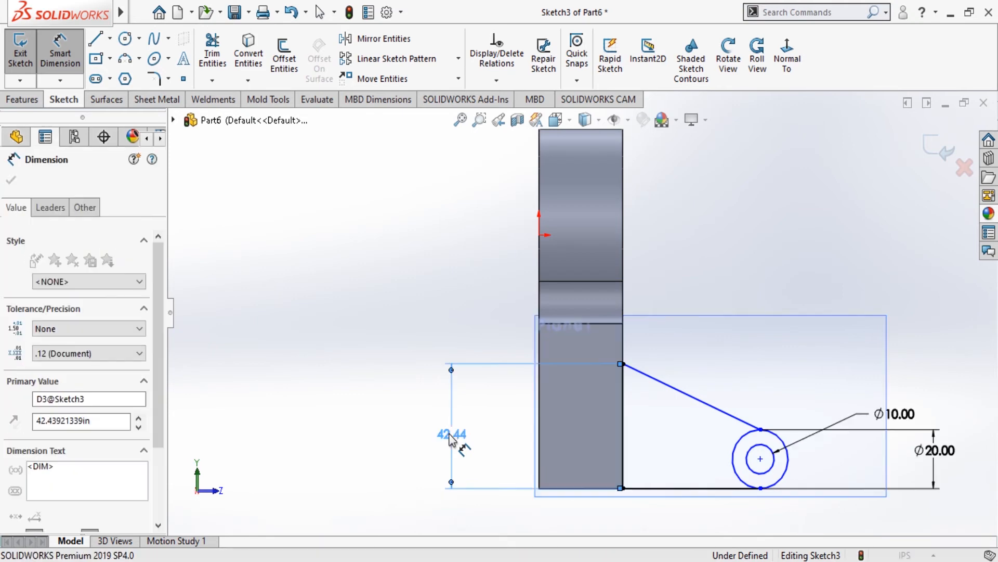
pyautogui.write('45')
pyautogui.click(541, 442)
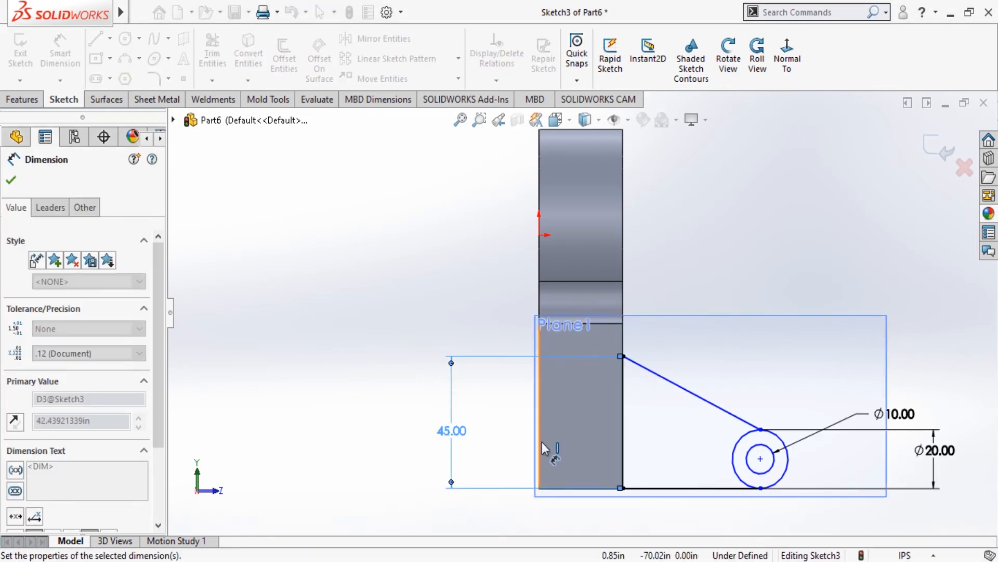
pyautogui.click(12, 181)
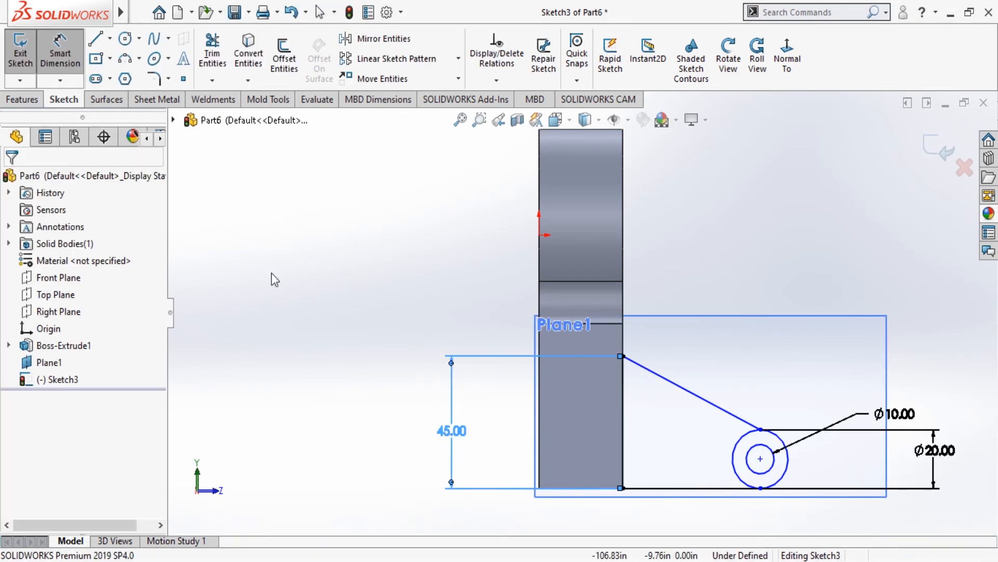
# Add a tangent relation between the sloped line and the outer circle.
pyautogui.scroll(-4, 821, 433)
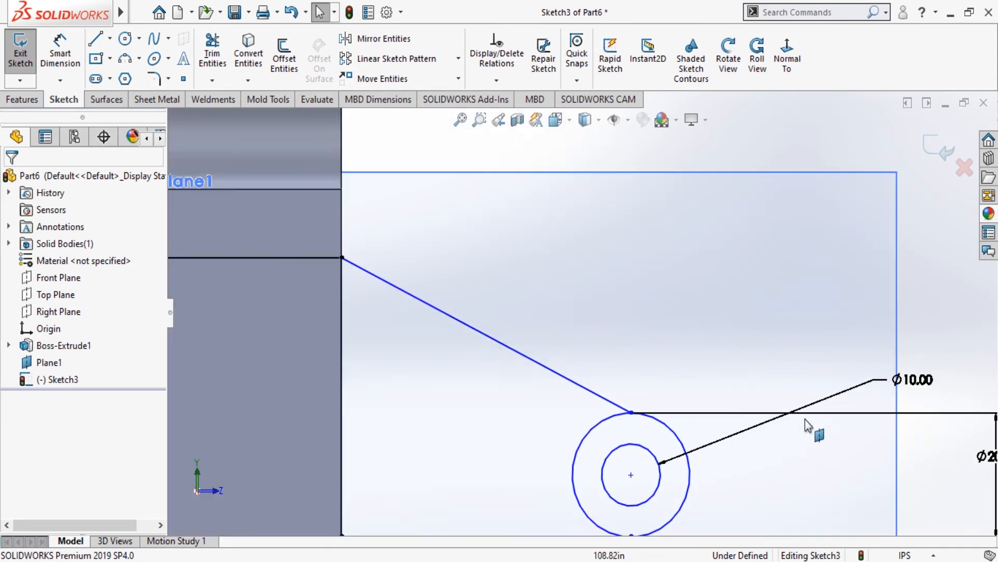
pyautogui.scroll(-3, 669, 434)
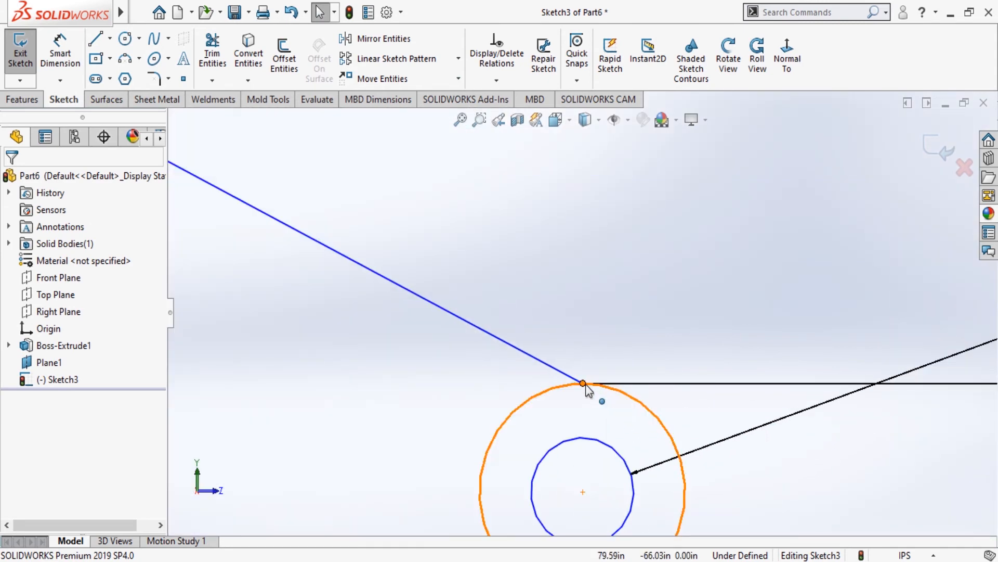
pyautogui.moveTo(583, 384)
pyautogui.mouseDown()
pyautogui.moveTo(604, 380)
pyautogui.moveTo(591, 384)
pyautogui.mouseUp()
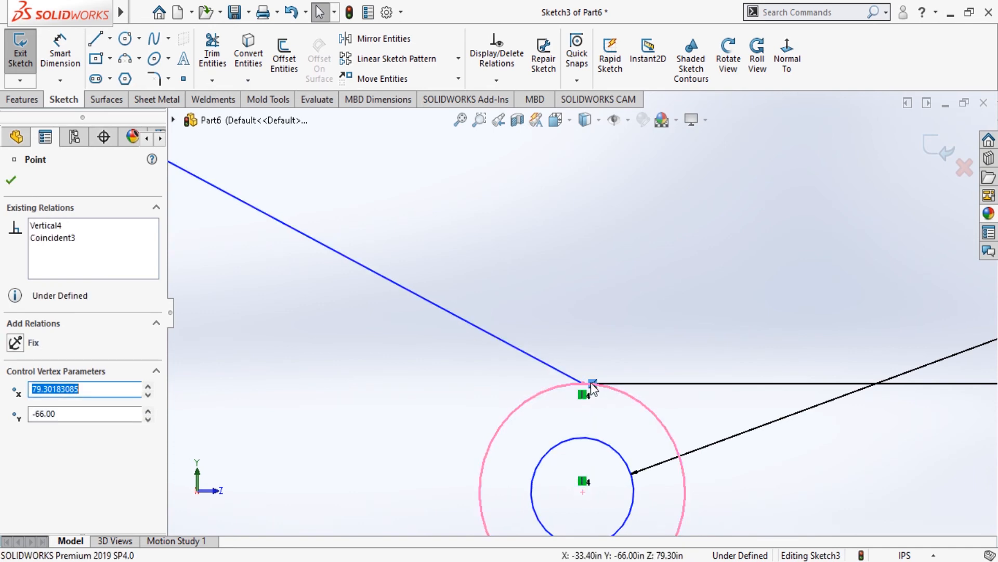
pyautogui.click(614, 544)
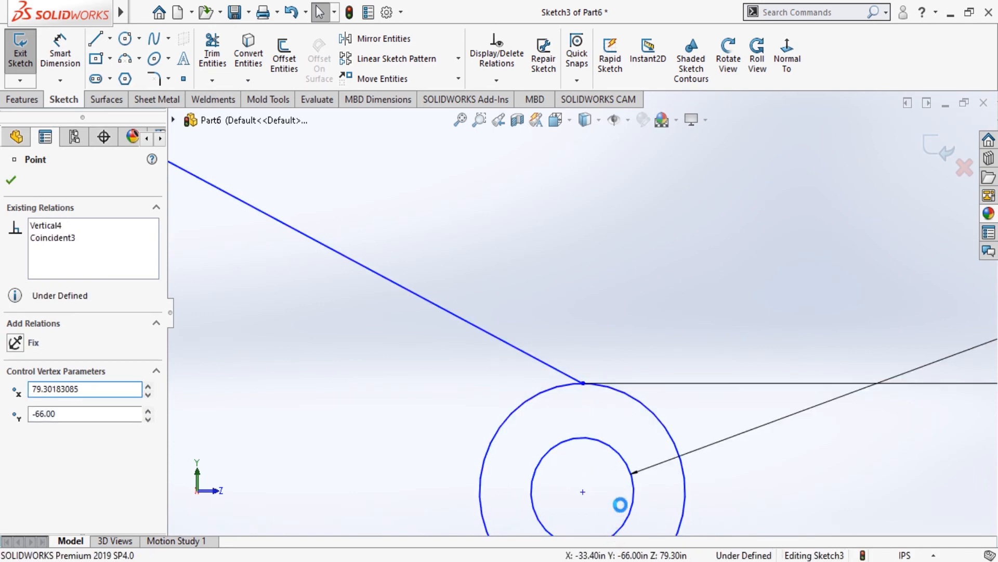
pyautogui.click(567, 387)
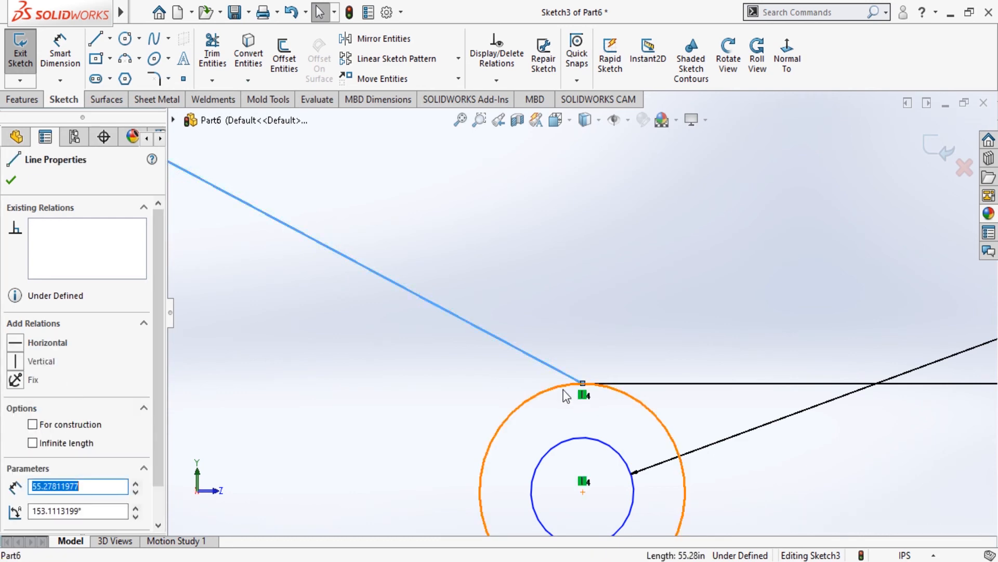
pyautogui.keyDown('ctrl'); pyautogui.click(563, 388); pyautogui.keyUp('ctrl')
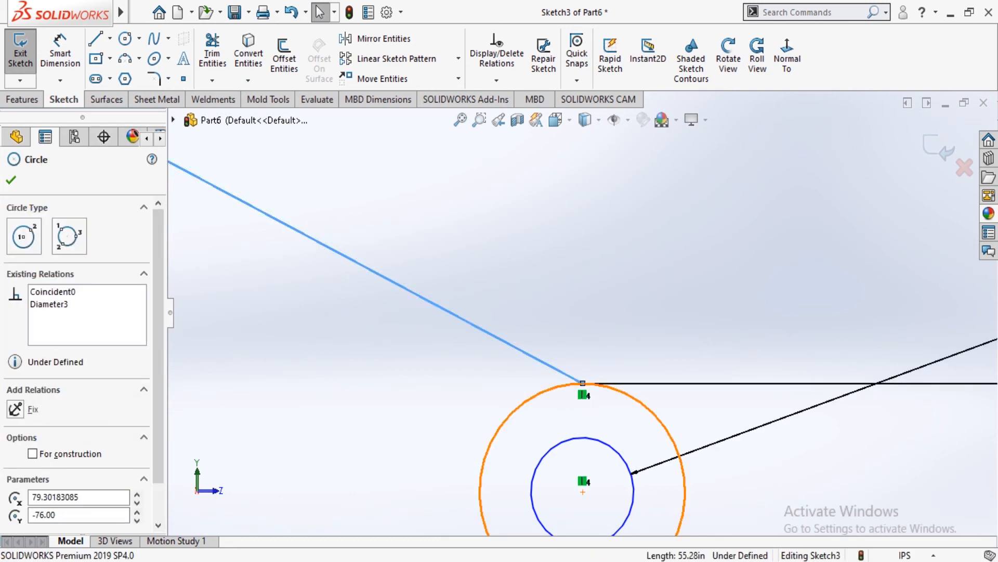
pyautogui.click(15, 429)
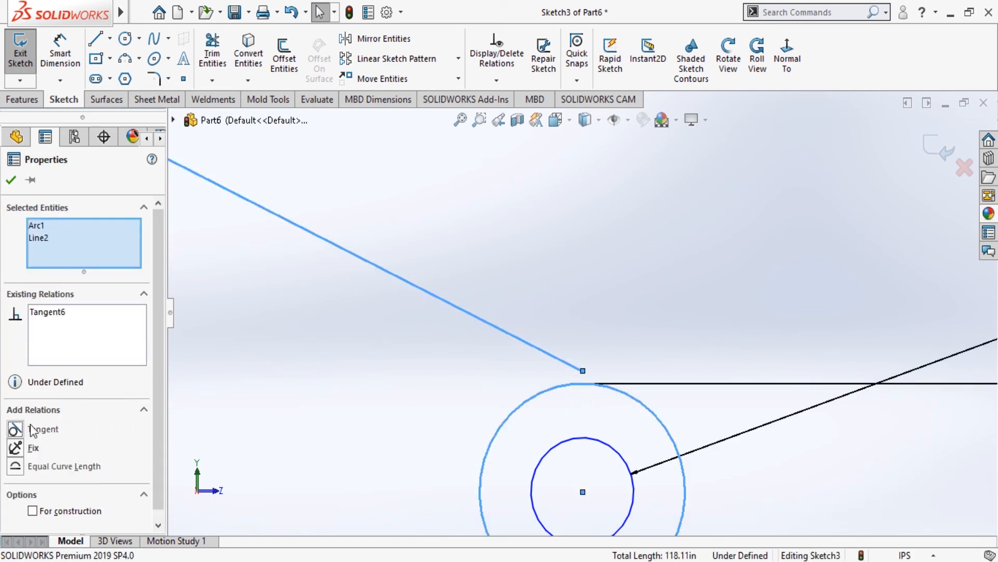
# Try to make the sloped line's lower endpoint coincident with the outer circle, with Plane1 also among the selected entities.
pyautogui.click(647, 326)
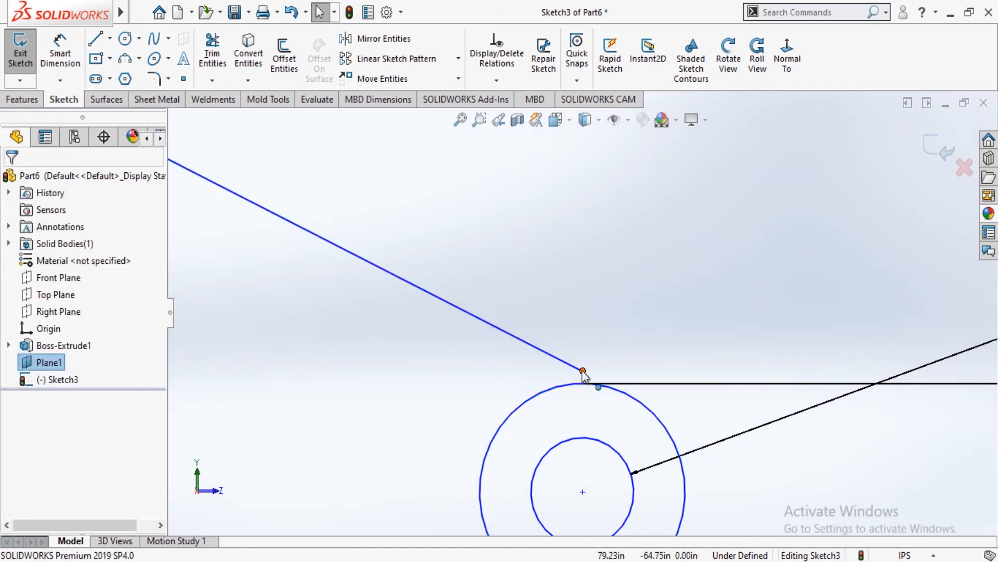
pyautogui.click(583, 371)
pyautogui.keyDown('ctrl'); pyautogui.click(660, 380); pyautogui.keyUp('ctrl')
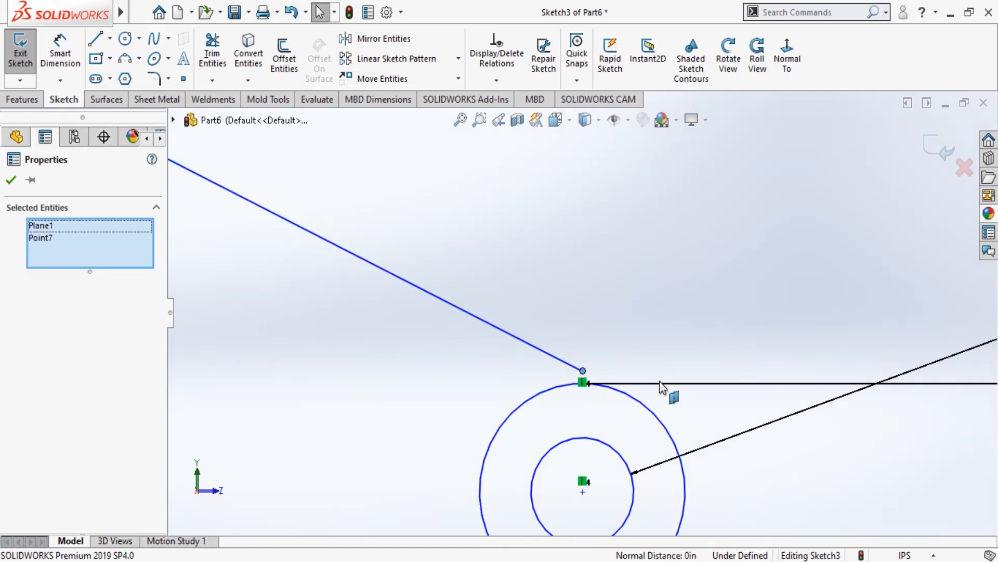
pyautogui.keyDown('ctrl'); pyautogui.click(621, 396); pyautogui.keyUp('ctrl')
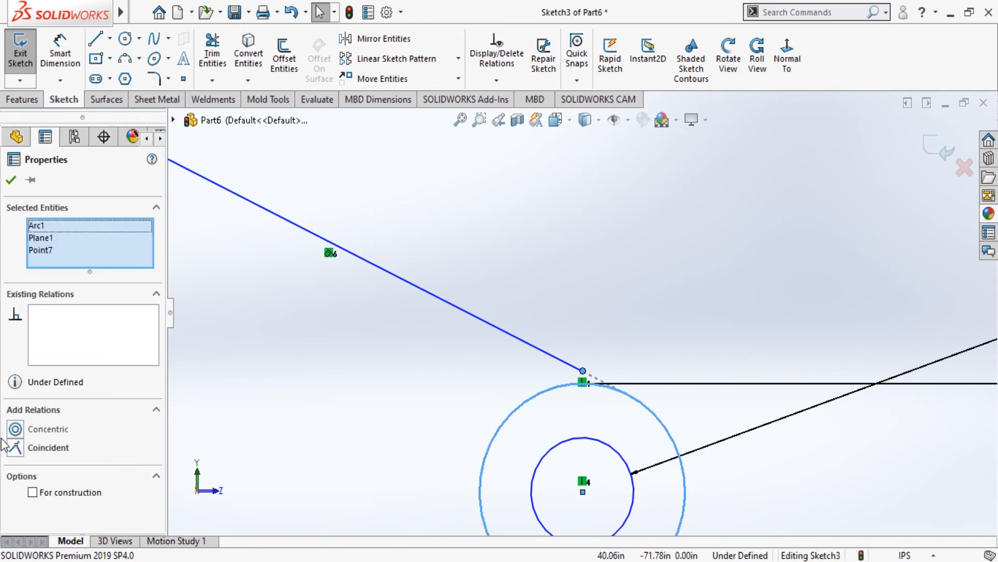
pyautogui.click(17, 448)
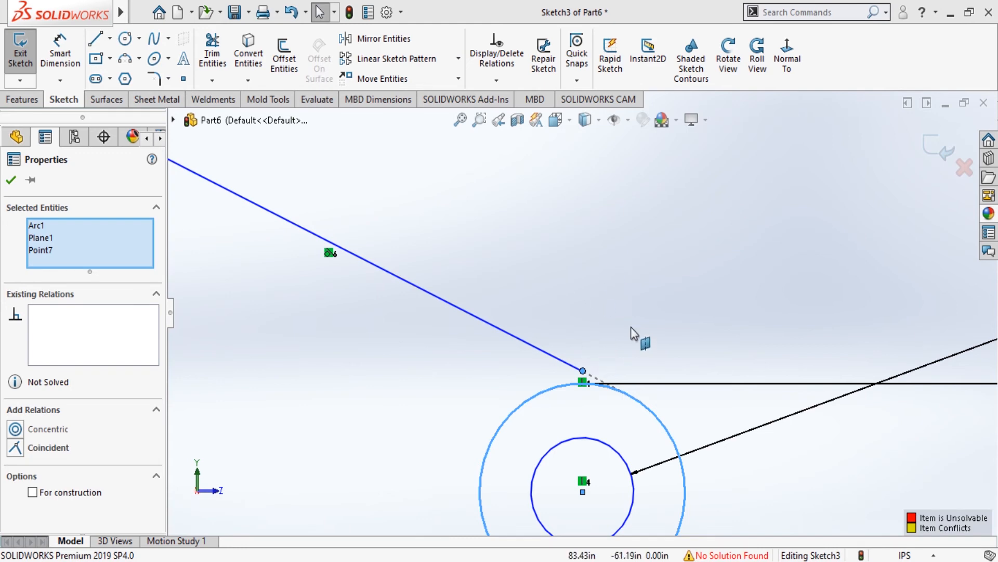
pyautogui.moveTo(583, 371); pyautogui.dragTo(683, 416)
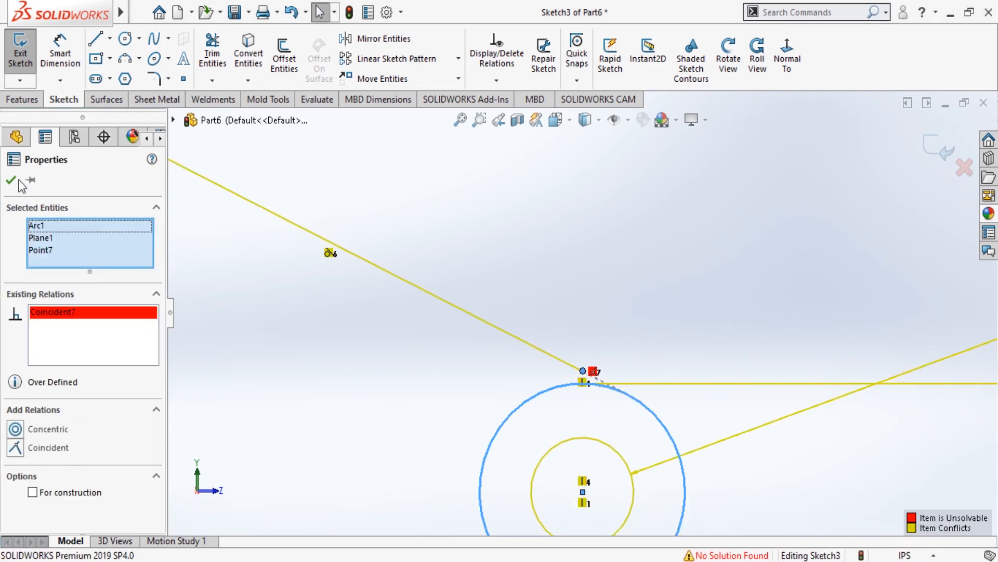
pyautogui.click(6, 181)
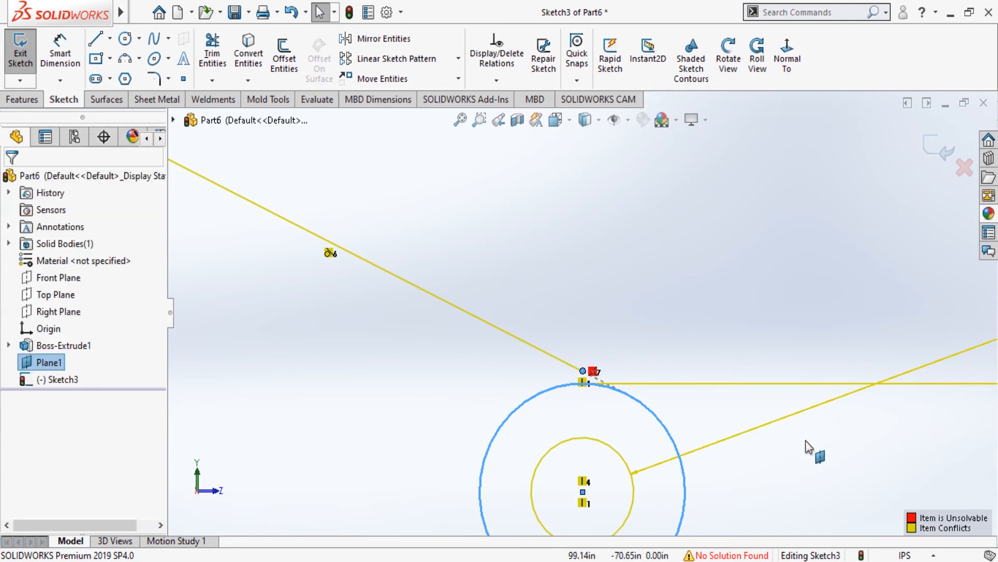
pyautogui.click(631, 357)
pyautogui.click(593, 372)
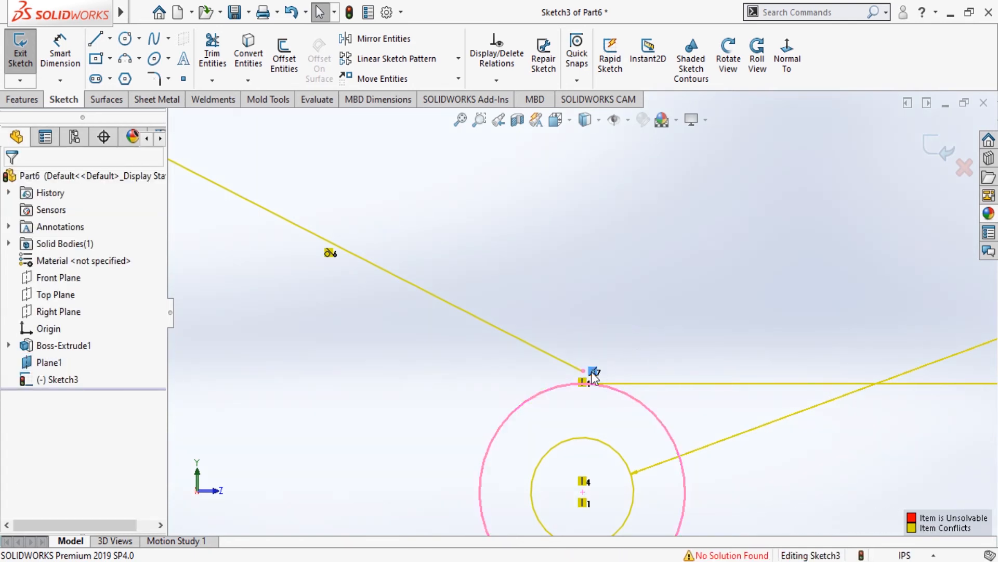
pyautogui.click(582, 371)
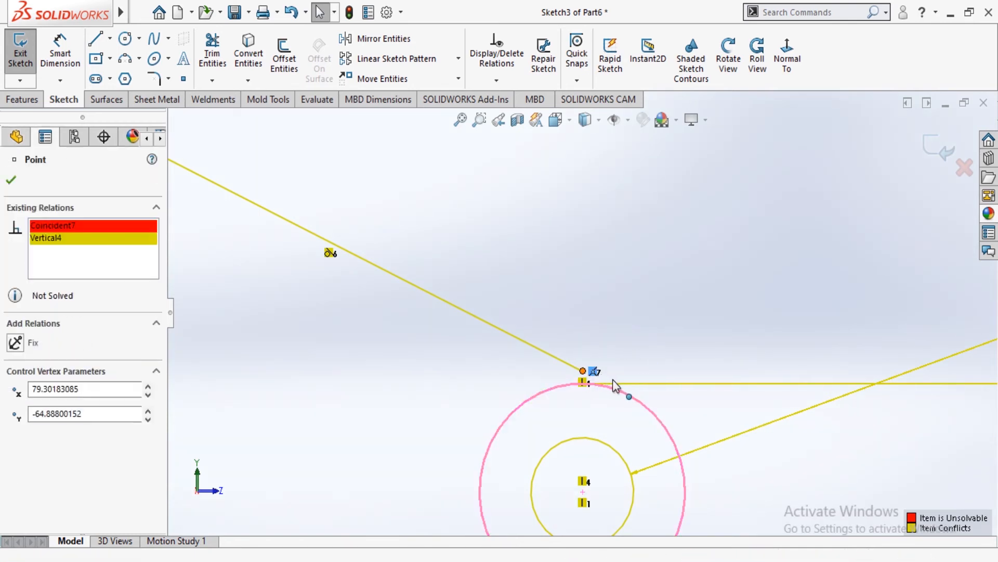
pyautogui.click(11, 180)
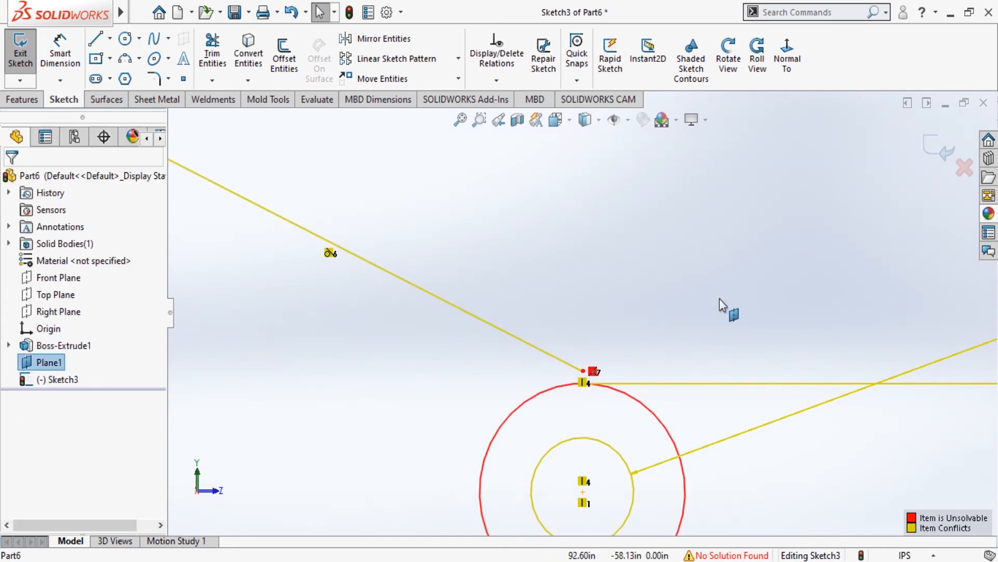
pyautogui.click(943, 151)
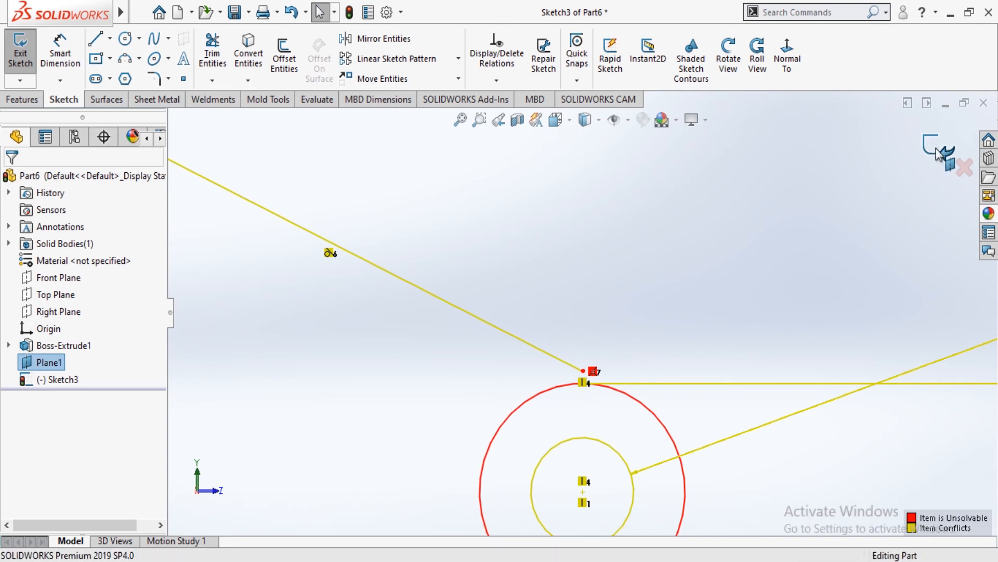
pyautogui.click(519, 9)
pyautogui.click(747, 323)
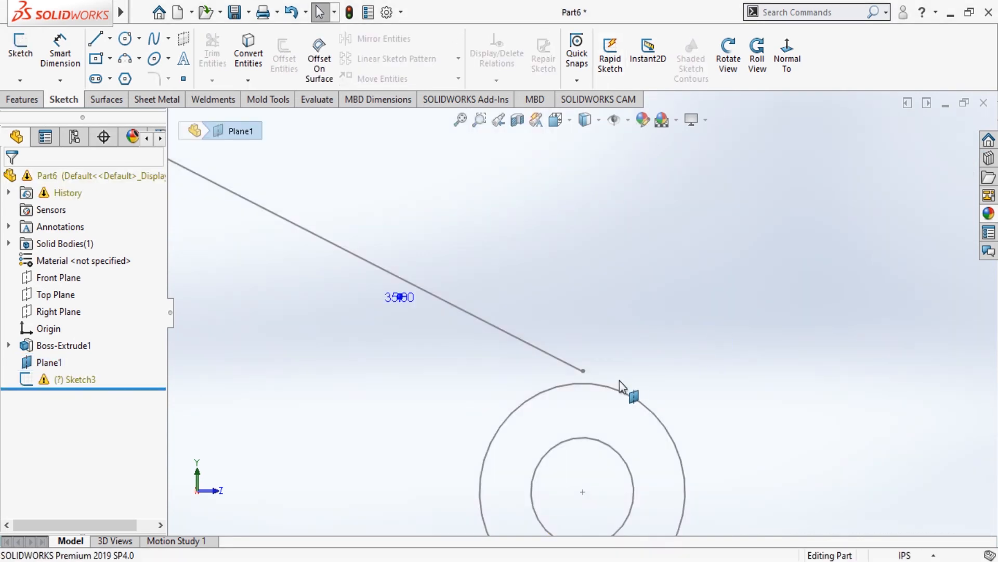
pyautogui.click(576, 368)
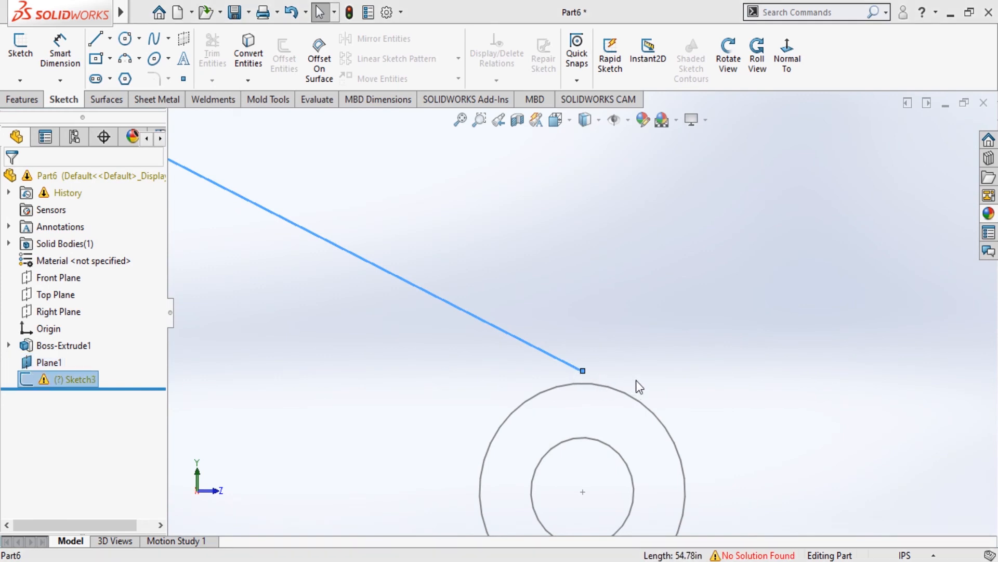
pyautogui.click(803, 438)
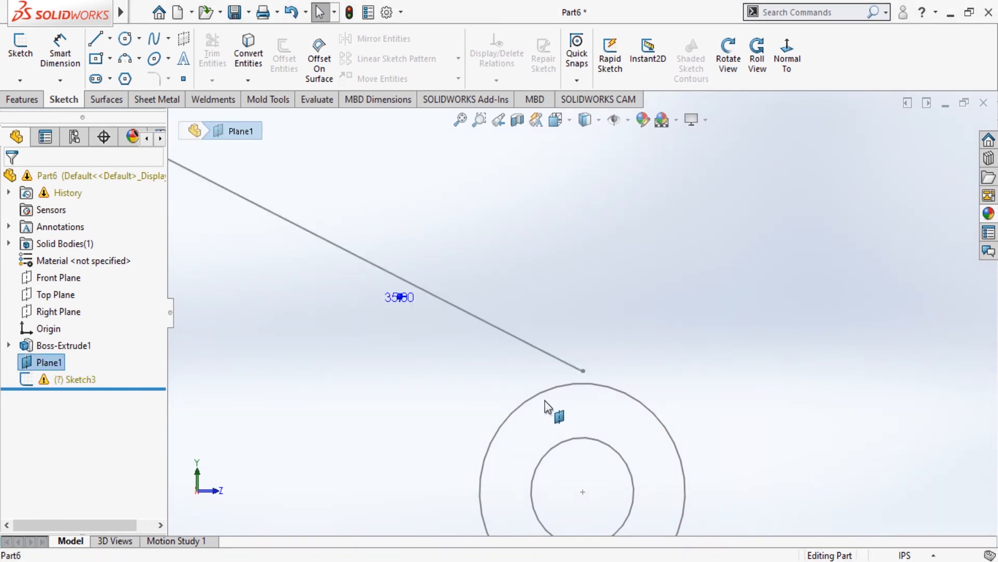
# Reopen the arm profile sketch and delete the unsolvable coincident relation at the sloped line's lower endpoint.
pyautogui.doubleClick(583, 372)
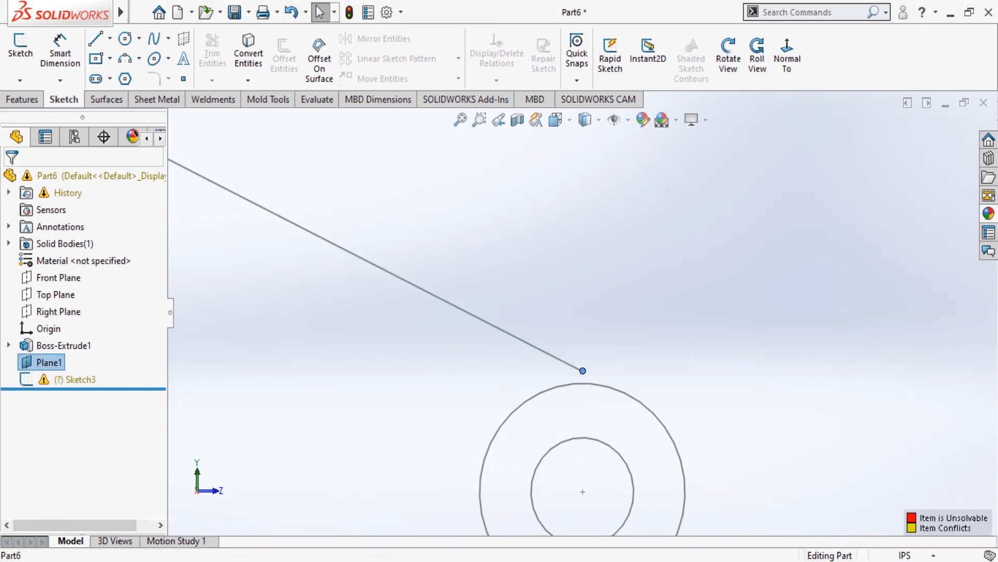
pyautogui.click(593, 373)
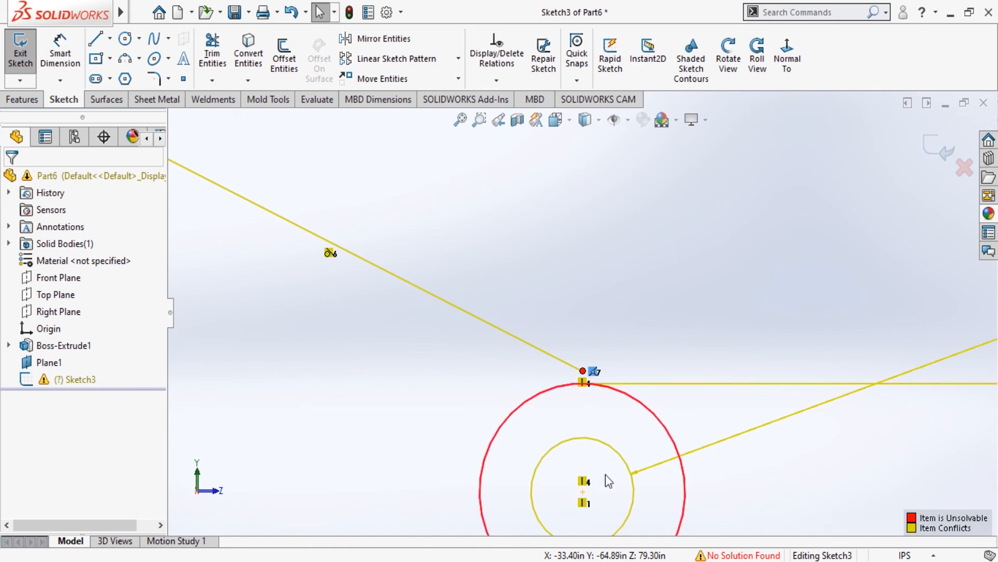
pyautogui.press('Delete')
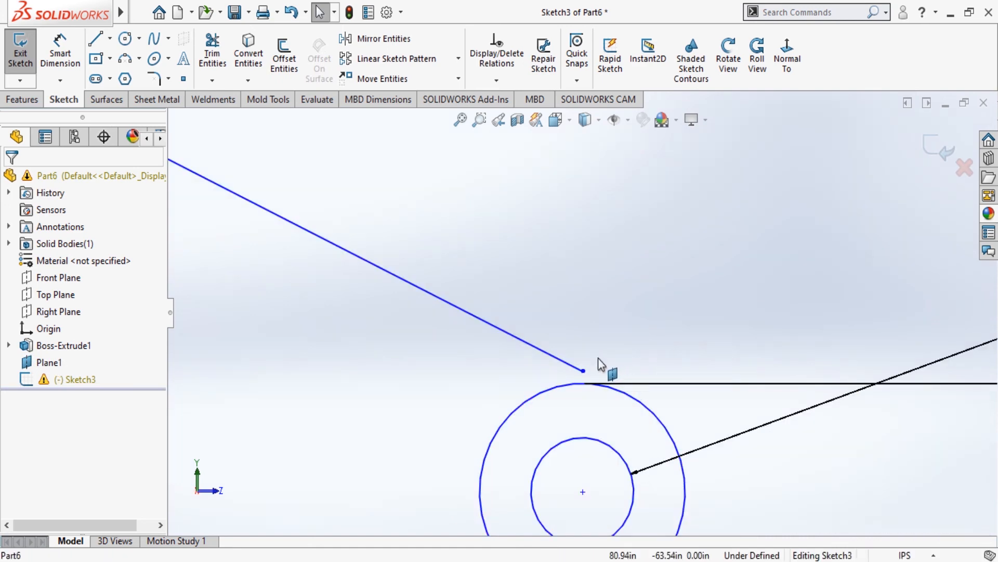
# Reposition the sloped line's lower endpoint near the outer circle, and delete the sloped line.
pyautogui.moveTo(587, 373)
pyautogui.mouseDown()
pyautogui.moveTo(602, 377)
pyautogui.moveTo(591, 385)
pyautogui.moveTo(647, 393)
pyautogui.moveTo(626, 384)
pyautogui.mouseUp()
pyautogui.click(653, 349)
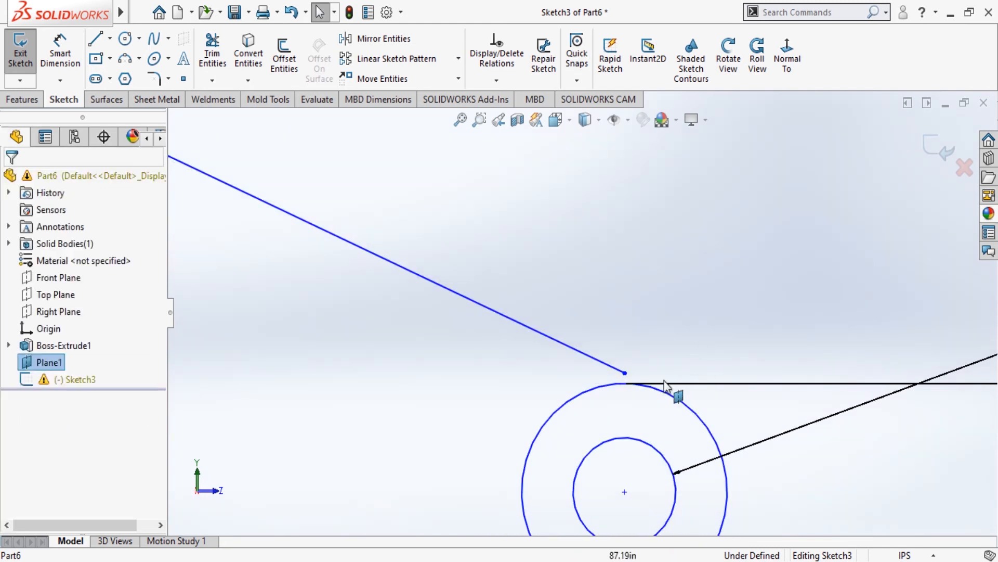
pyautogui.click(623, 372)
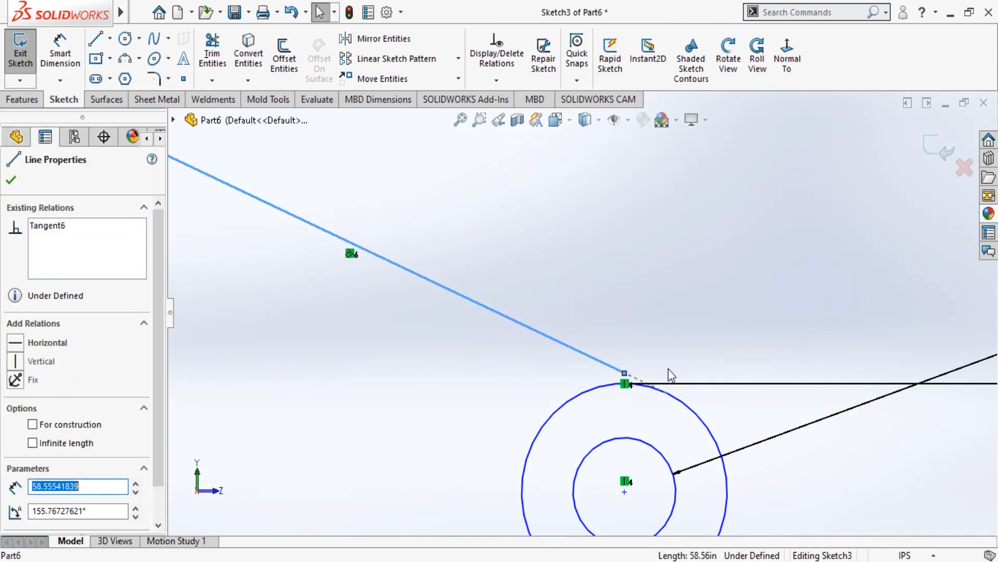
pyautogui.press('Delete')
pyautogui.scroll(7, 647, 364)
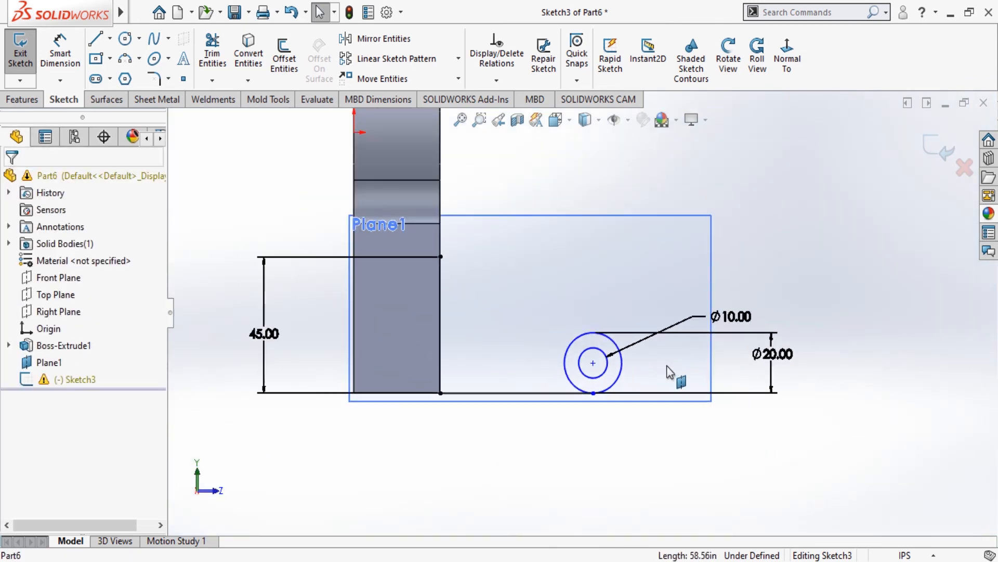
# Sketch a sloped line about 55 in long from the upper end of the 45 in vertical line to the outer circle's upper edge.
pyautogui.click(96, 38)
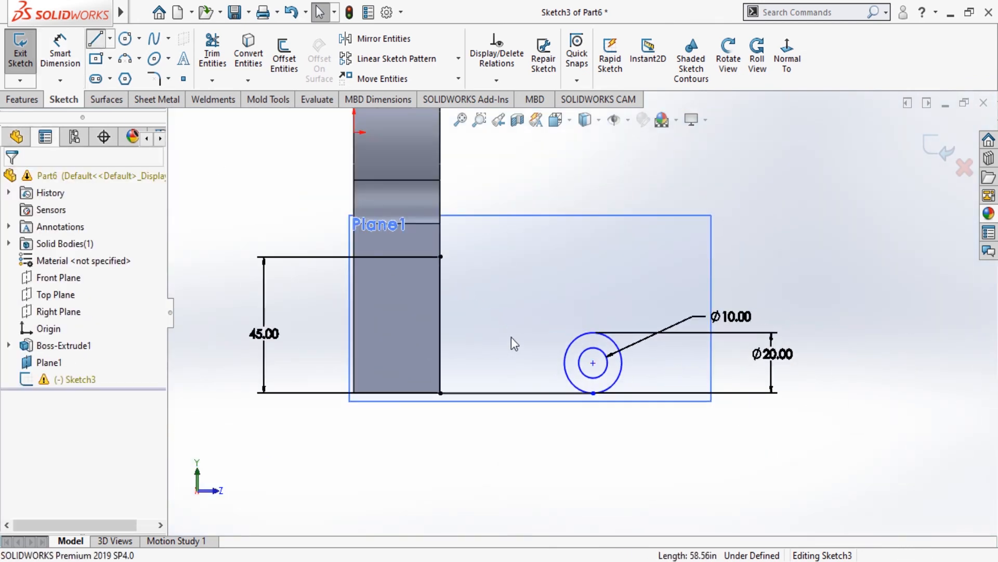
pyautogui.click(440, 256)
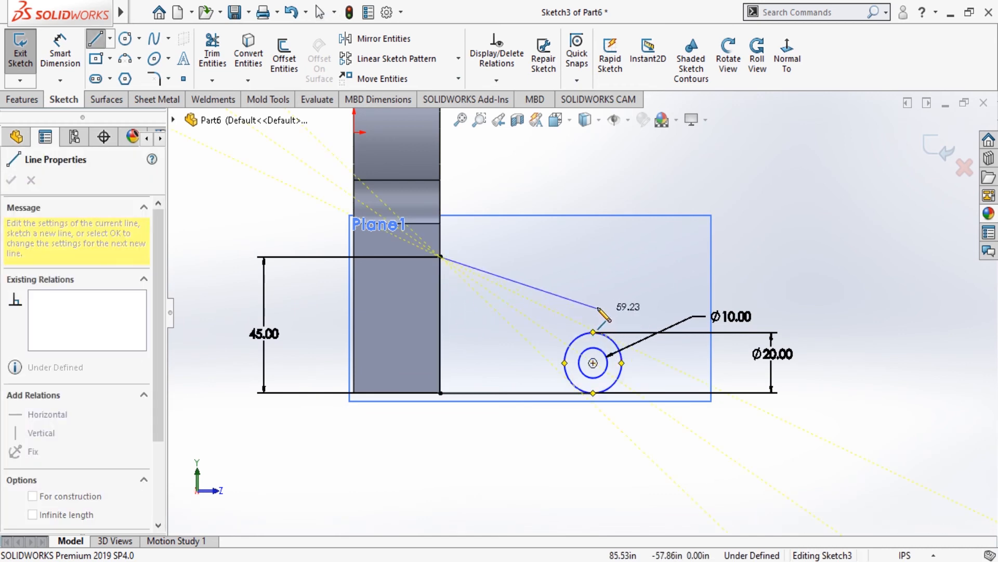
pyautogui.doubleClick(581, 334)
pyautogui.press('Escape')
pyautogui.scroll(-4, 581, 334)
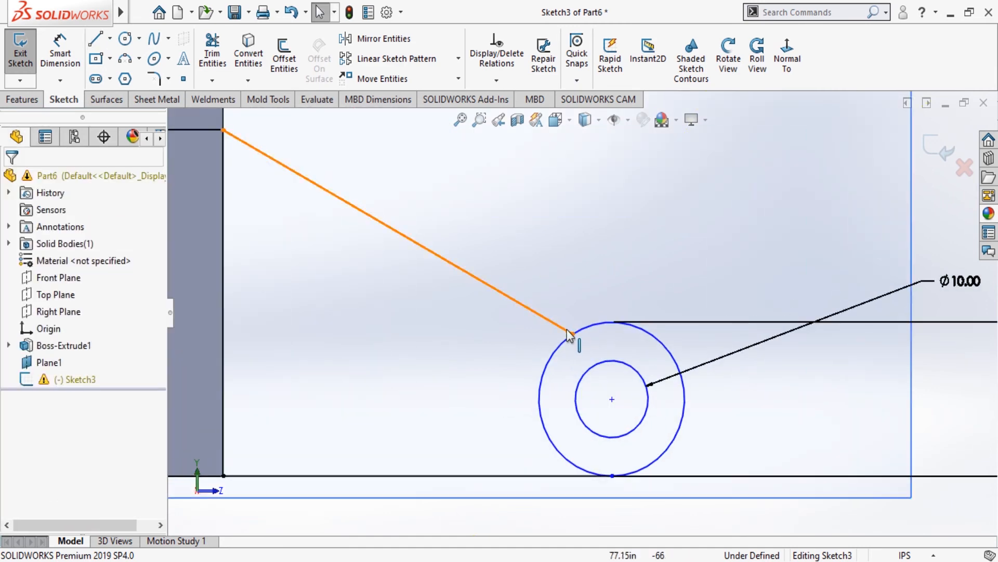
# Add a tangent relation between the redrawn sloped line and the outer circle.
pyautogui.click(568, 332)
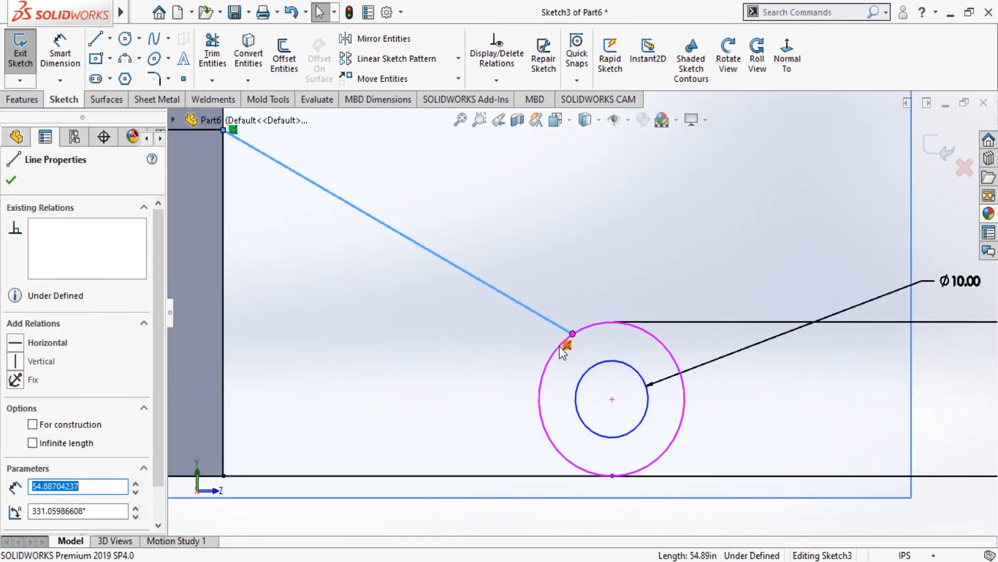
pyautogui.keyDown('ctrl'); pyautogui.click(556, 347); pyautogui.keyUp('ctrl')
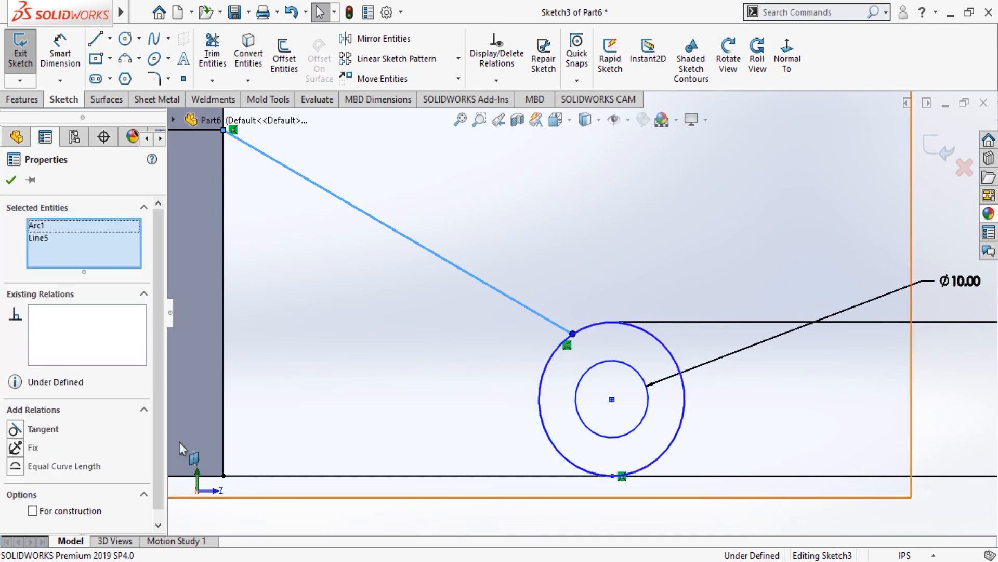
pyautogui.click(15, 430)
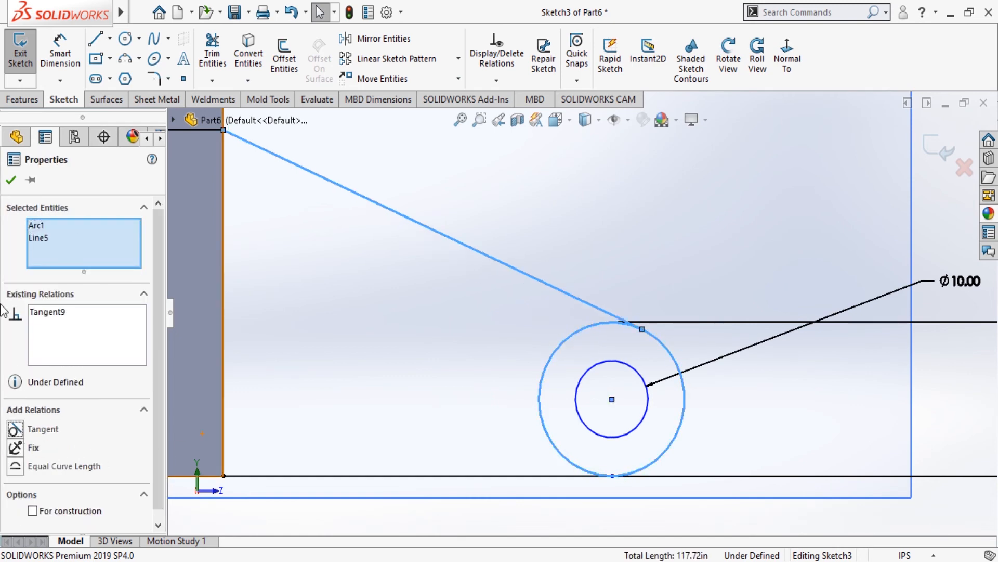
pyautogui.click(11, 181)
# Trim away the outer circle's arc inside the arm profile, between the sloped line and the bottom line.
pyautogui.press('f')
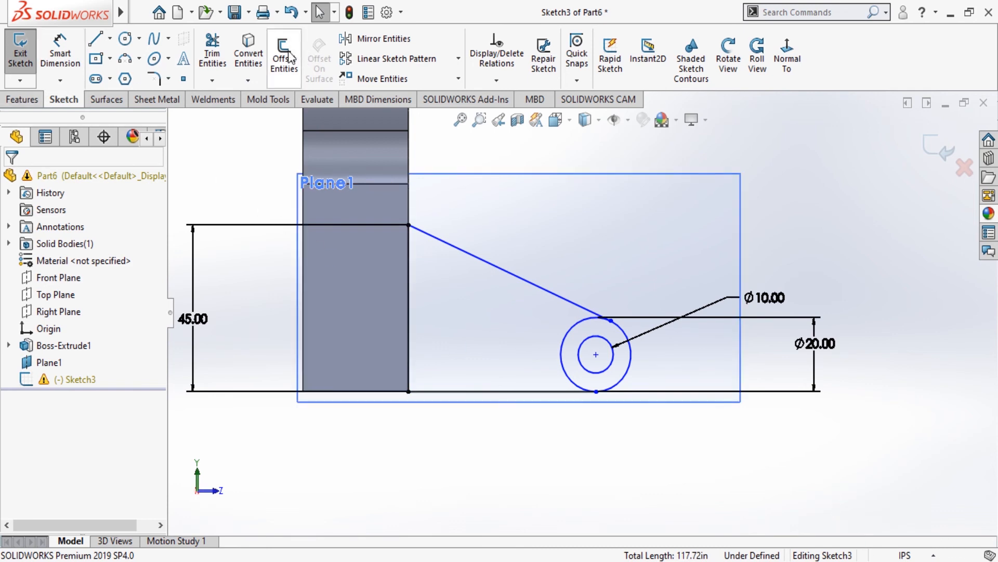
pyautogui.click(210, 55)
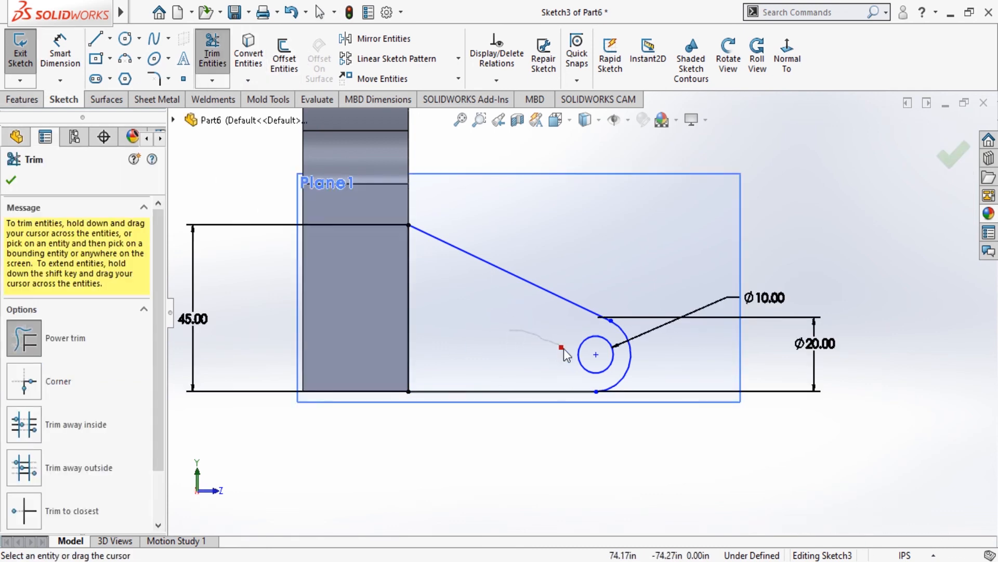
pyautogui.moveTo(563, 348); pyautogui.dragTo(562, 347)
pyautogui.click(10, 180)
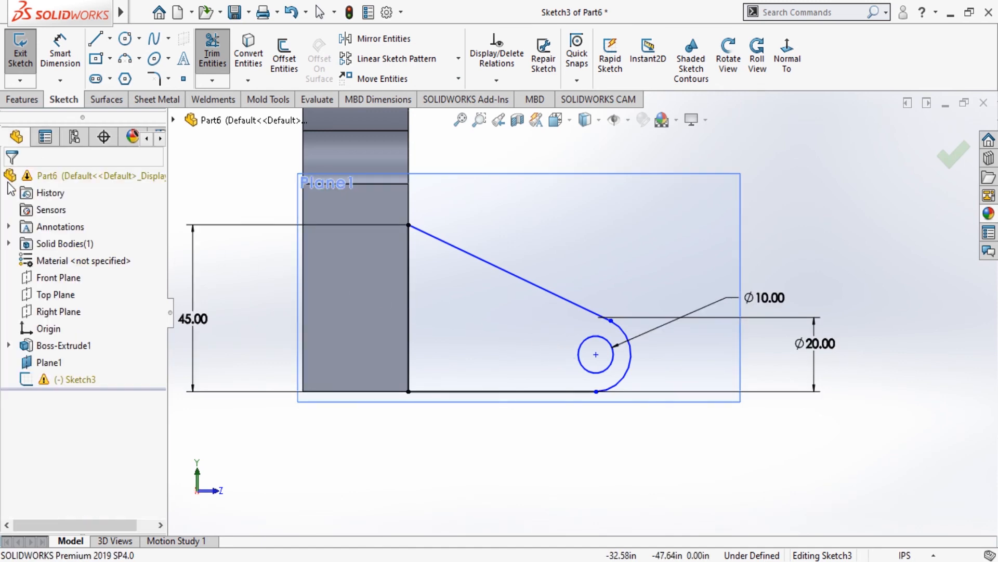
# Dimension the horizontal distance from the block's lower corner to the small circle's centre and set it to 40 in.
pyautogui.click(729, 52)
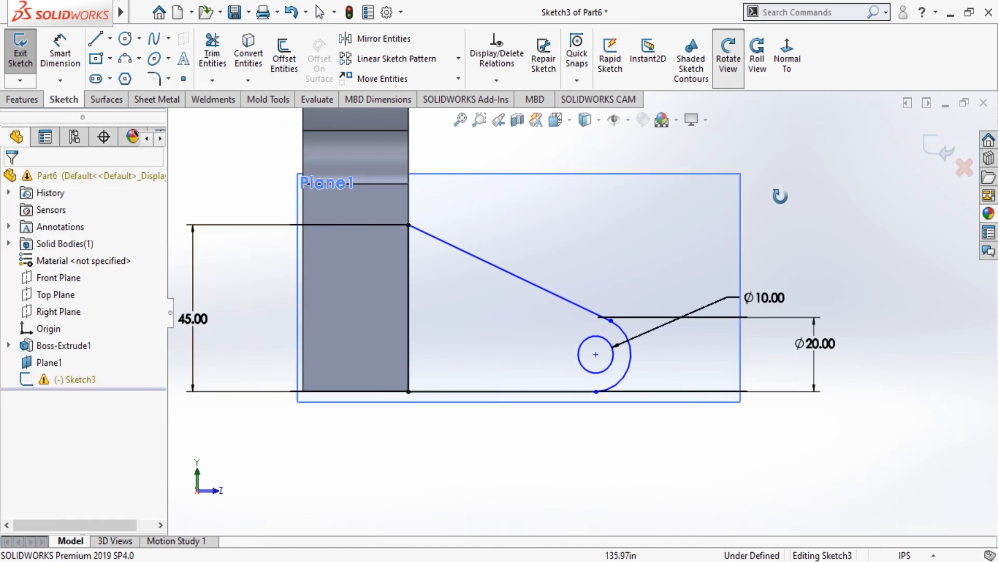
pyautogui.moveTo(778, 194)
pyautogui.mouseDown()
pyautogui.moveTo(796, 216)
pyautogui.moveTo(684, 169)
pyautogui.mouseUp()
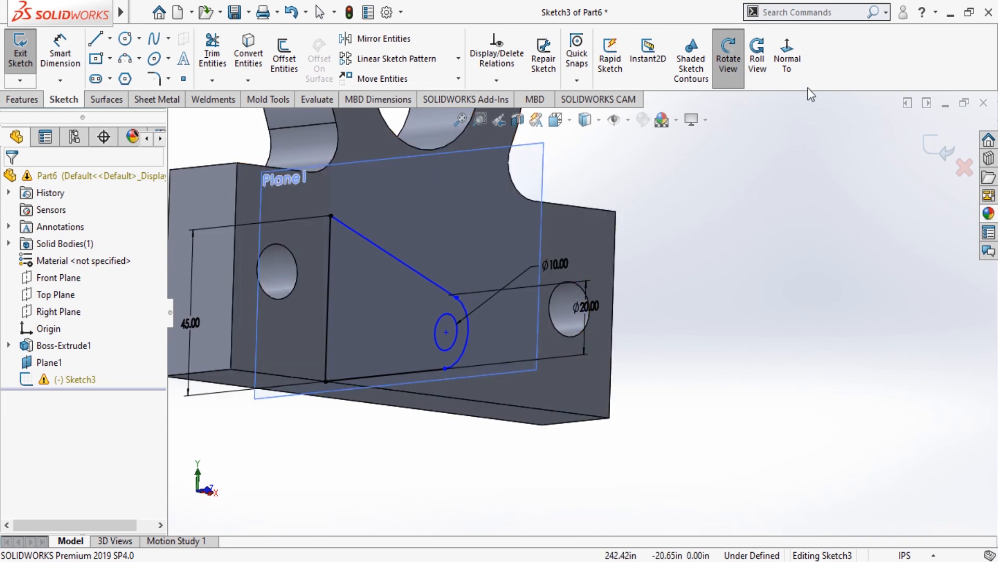
pyautogui.click(791, 71)
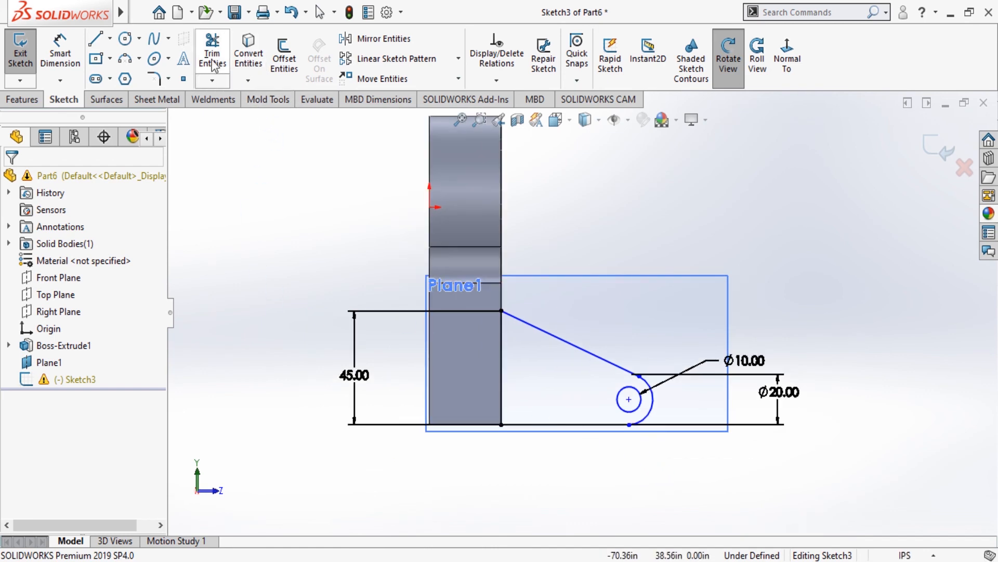
pyautogui.click(59, 52)
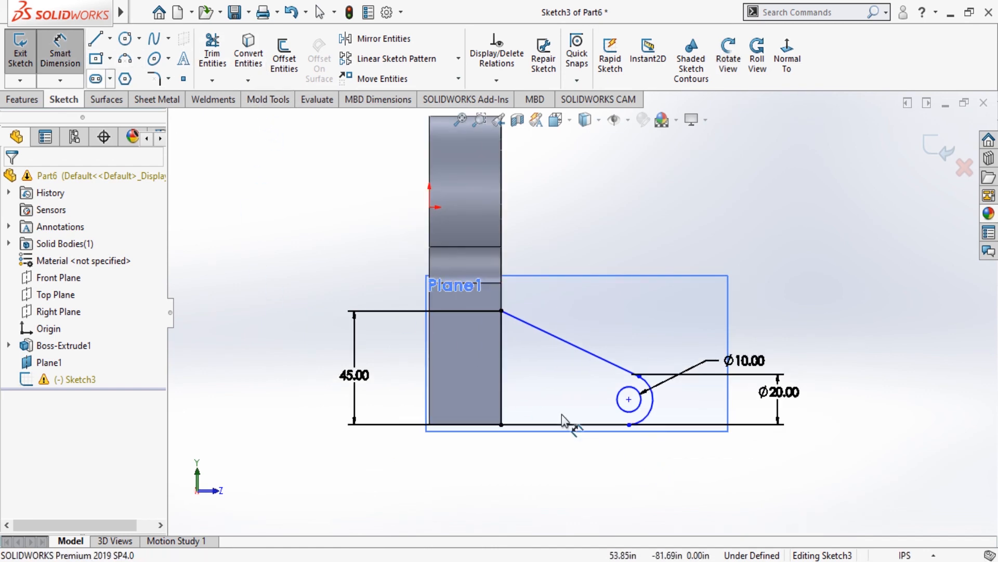
pyautogui.click(629, 399)
pyautogui.click(501, 425)
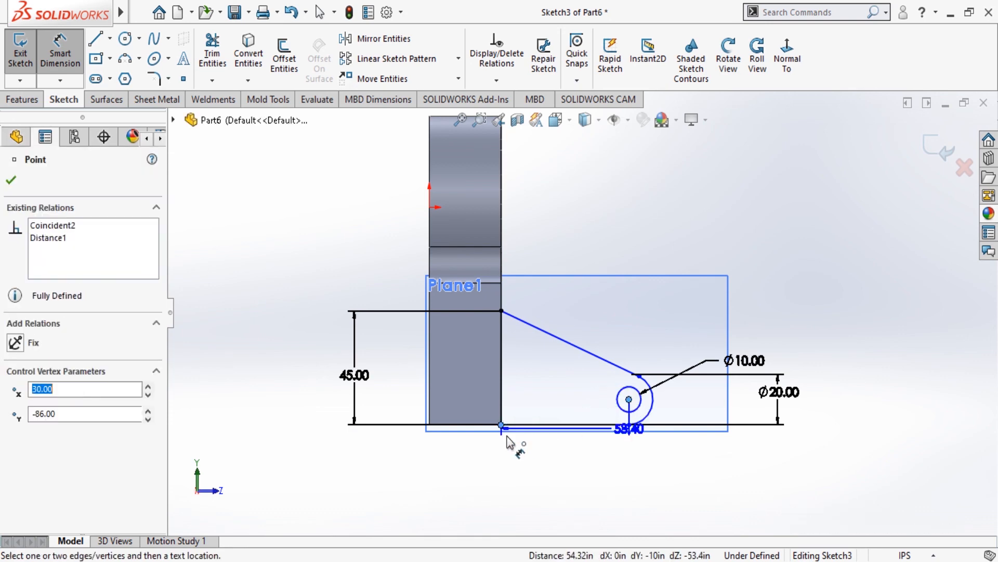
pyautogui.click(569, 501)
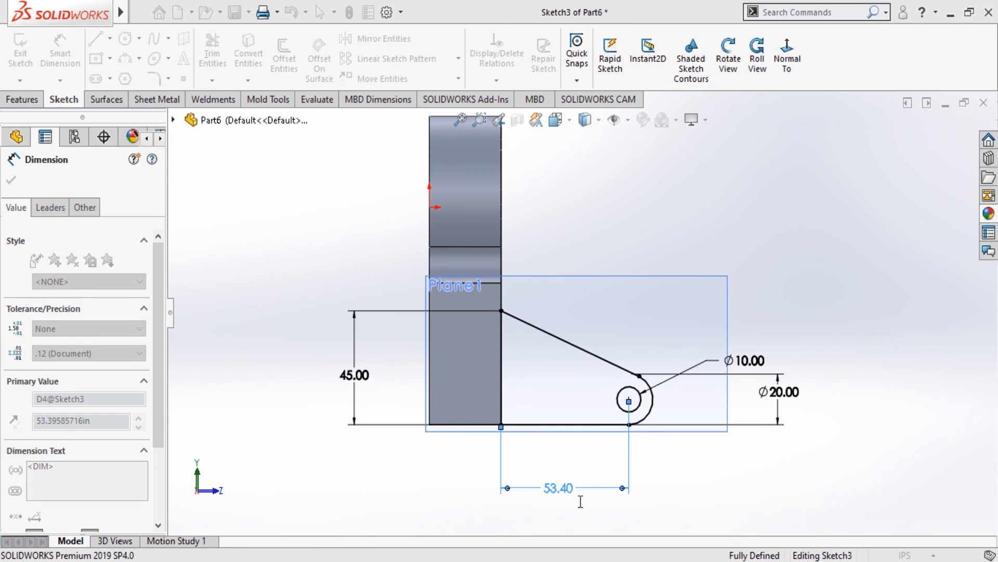
pyautogui.write('40')
pyautogui.press('Return')
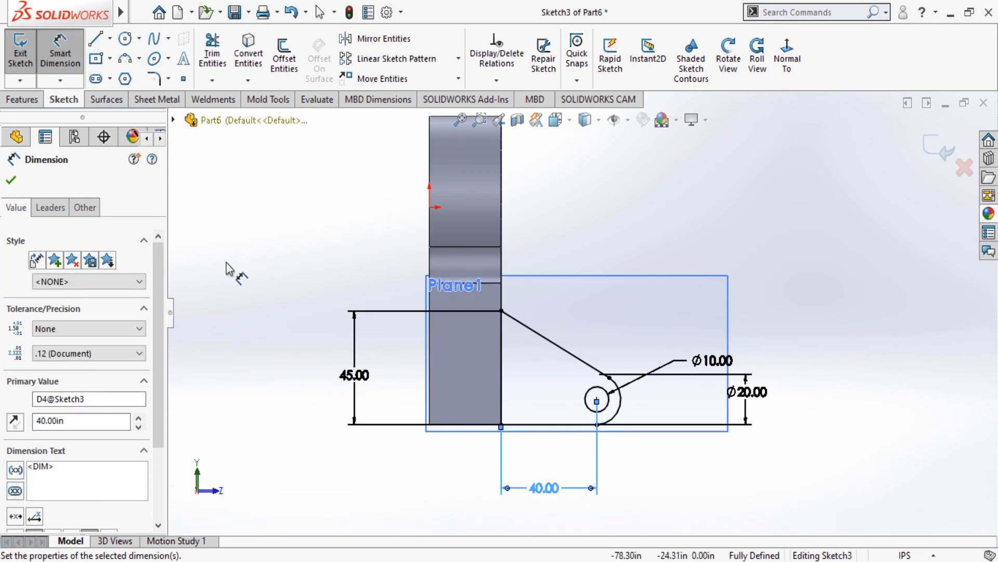
pyautogui.click(11, 182)
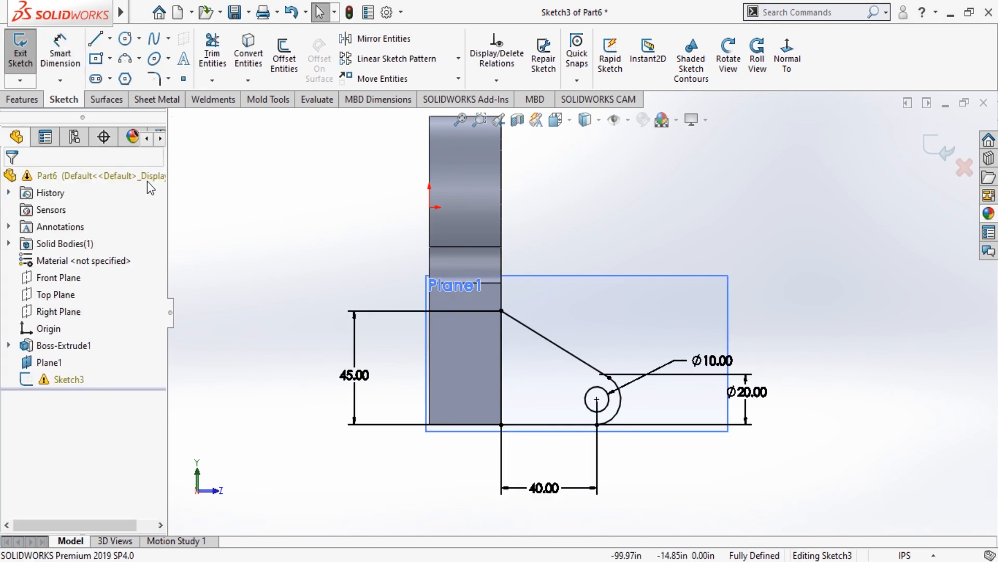
# Extrude the arm profile 15 in as a blind boss in the reversed direction, merged with the block.
pyautogui.click(22, 99)
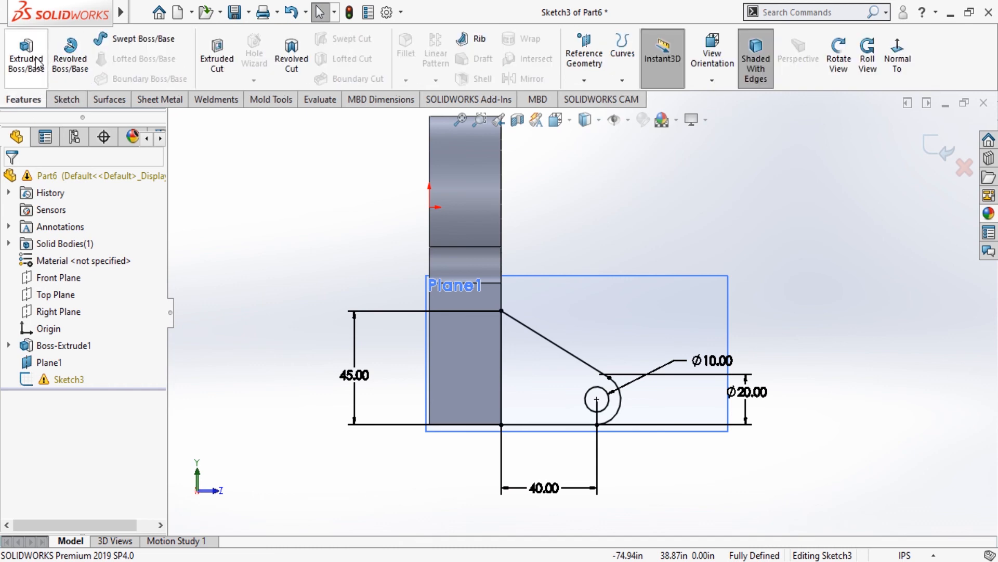
pyautogui.click(38, 63)
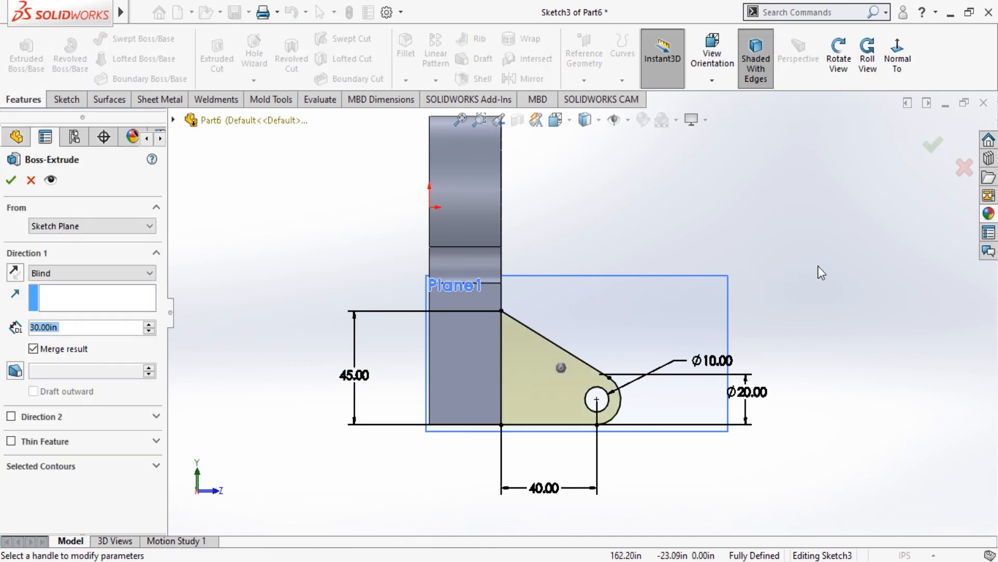
pyautogui.click(838, 58)
pyautogui.moveTo(811, 228); pyautogui.dragTo(751, 219)
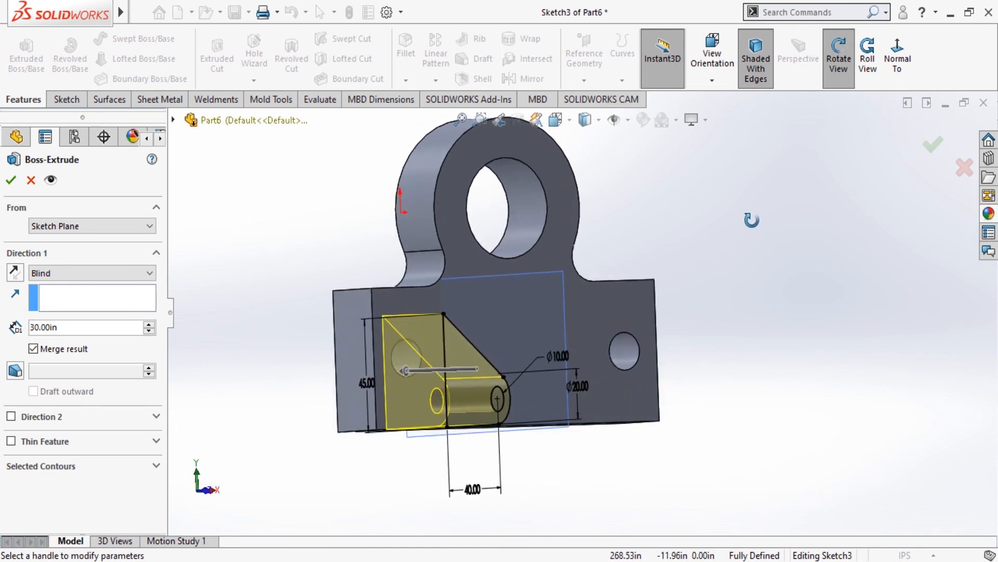
pyautogui.click(14, 272)
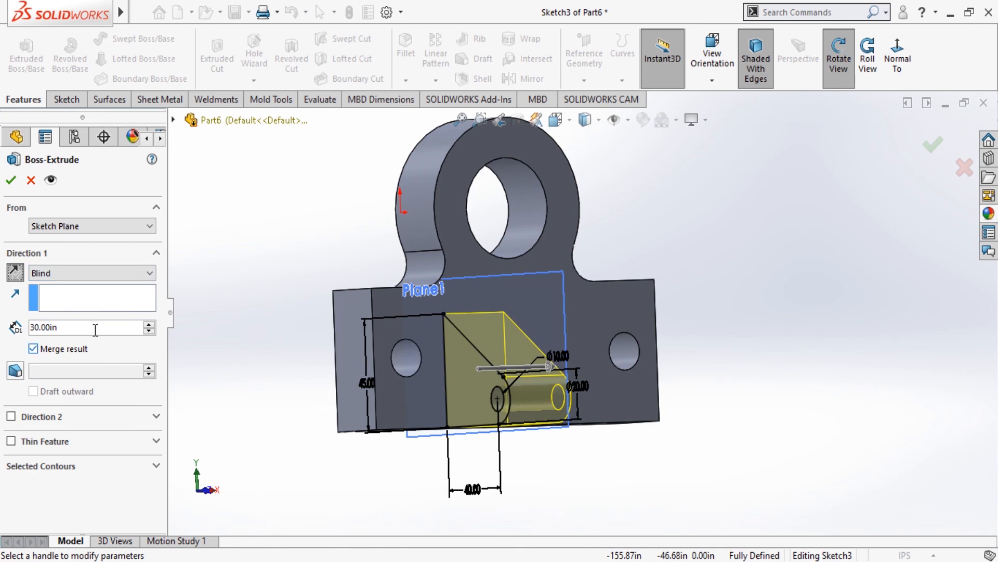
pyautogui.click(64, 326)
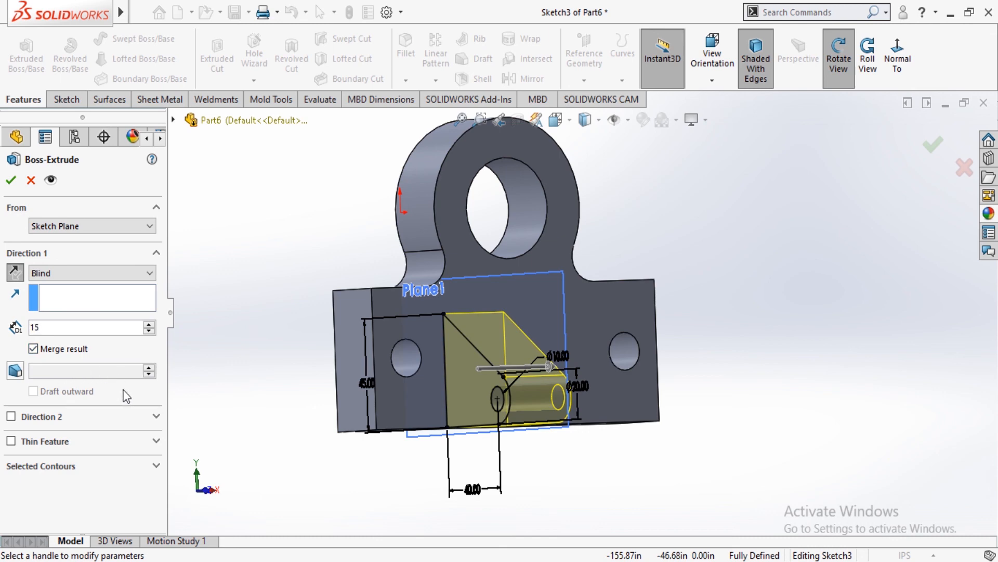
pyautogui.write('15')
pyautogui.press('Return')
pyautogui.click(11, 181)
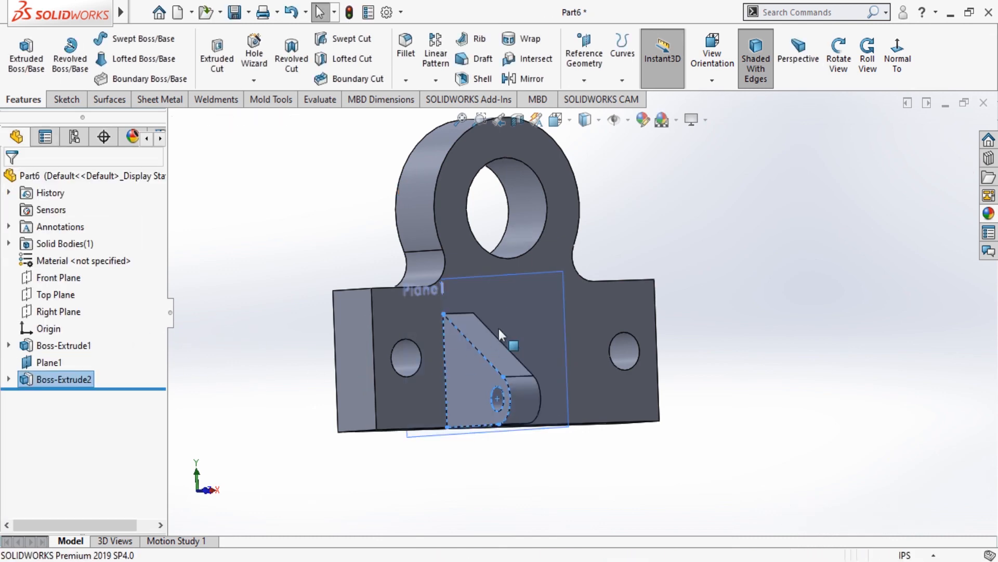
pyautogui.click(727, 339)
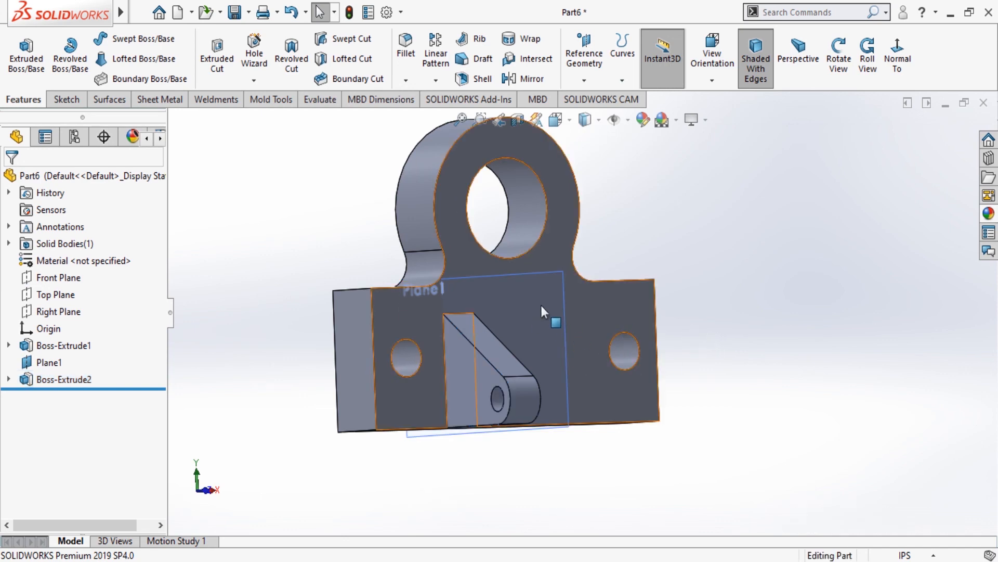
# Hide the offset reference plane used for the arm sketch.
pyautogui.click(839, 58)
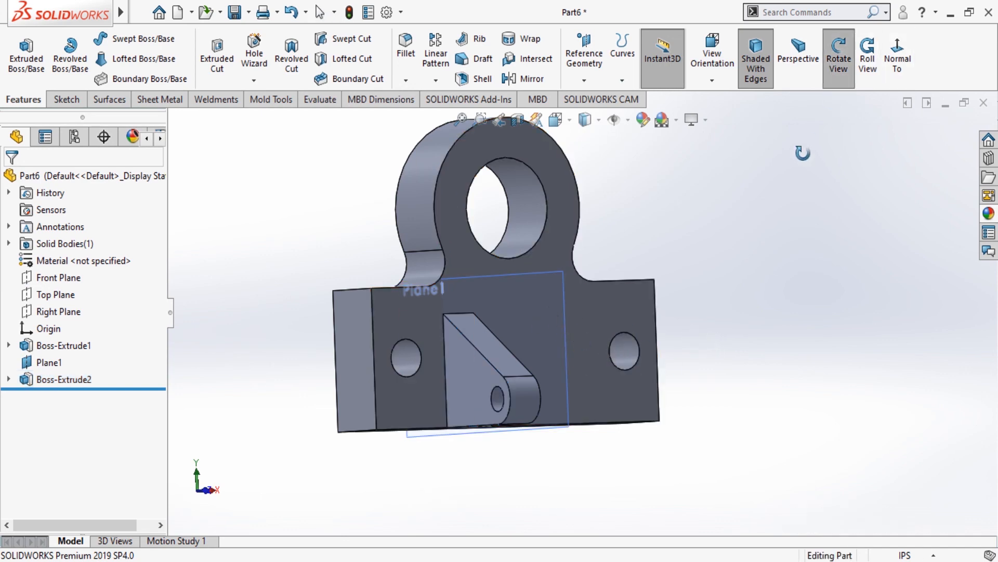
pyautogui.moveTo(749, 255); pyautogui.dragTo(806, 254)
pyautogui.click(850, 64)
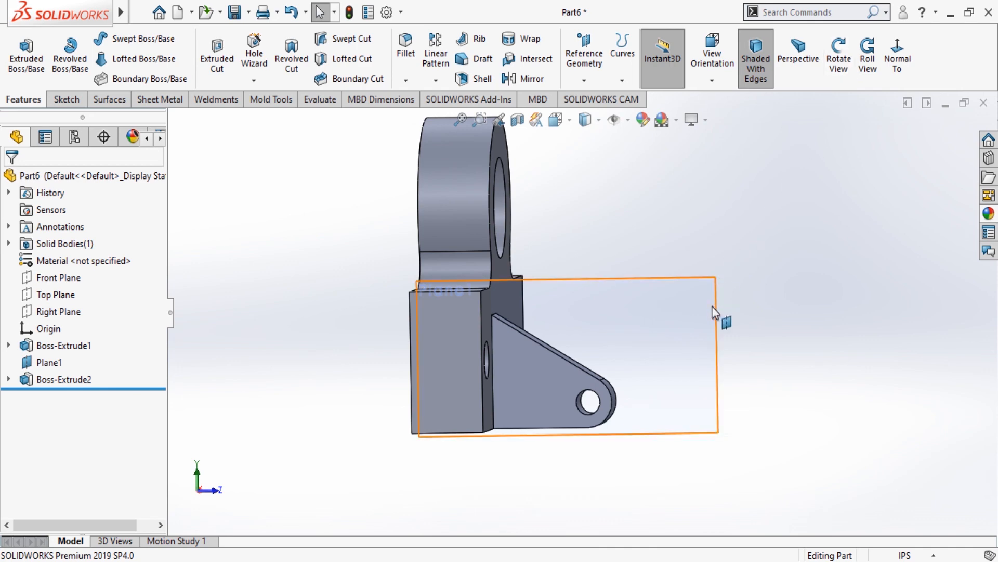
pyautogui.click(697, 326)
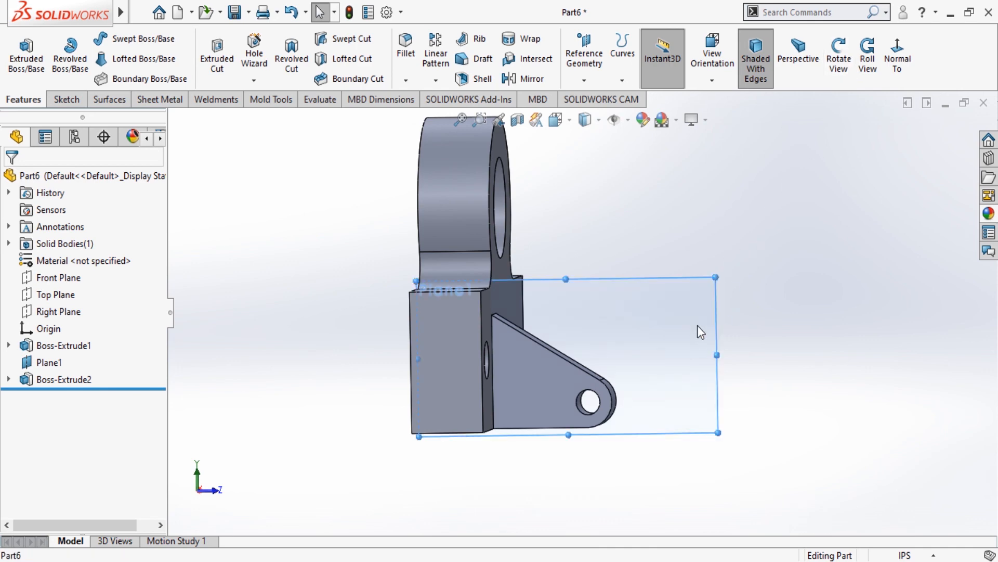
pyautogui.click(759, 303)
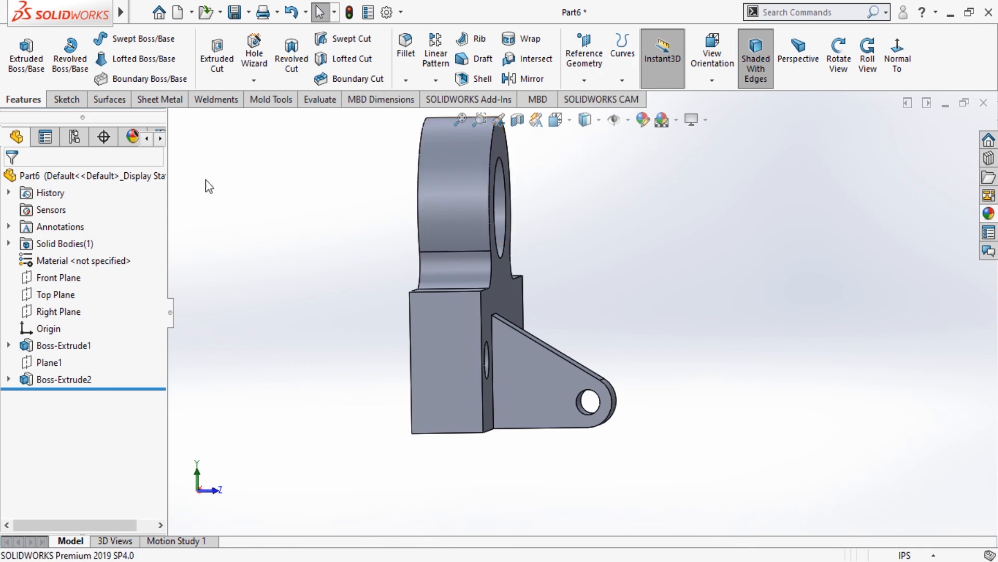
# Mirror the extruded arm feature about the Right Plane to create the second arm.
pyautogui.click(69, 312)
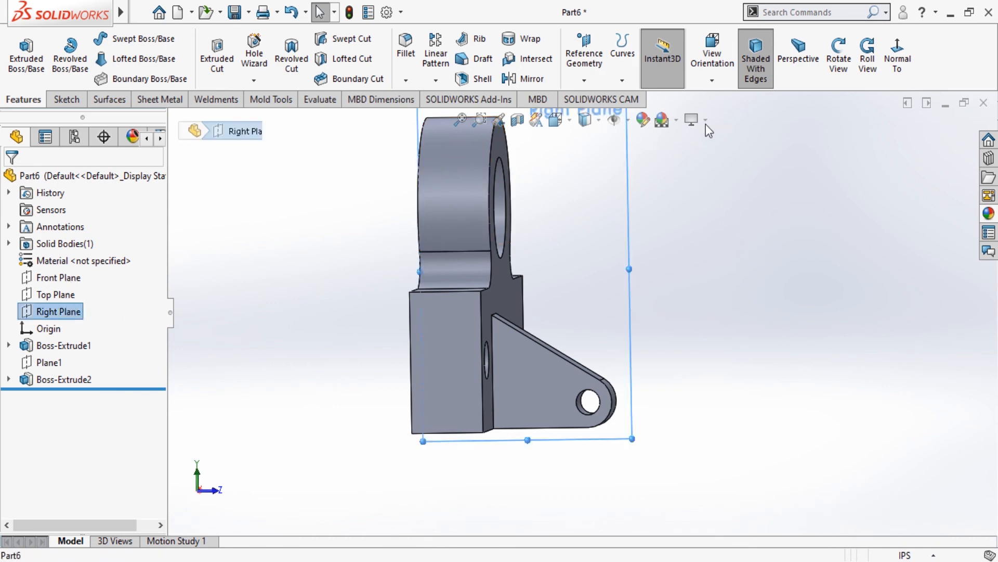
pyautogui.click(834, 69)
pyautogui.moveTo(760, 217); pyautogui.dragTo(711, 224)
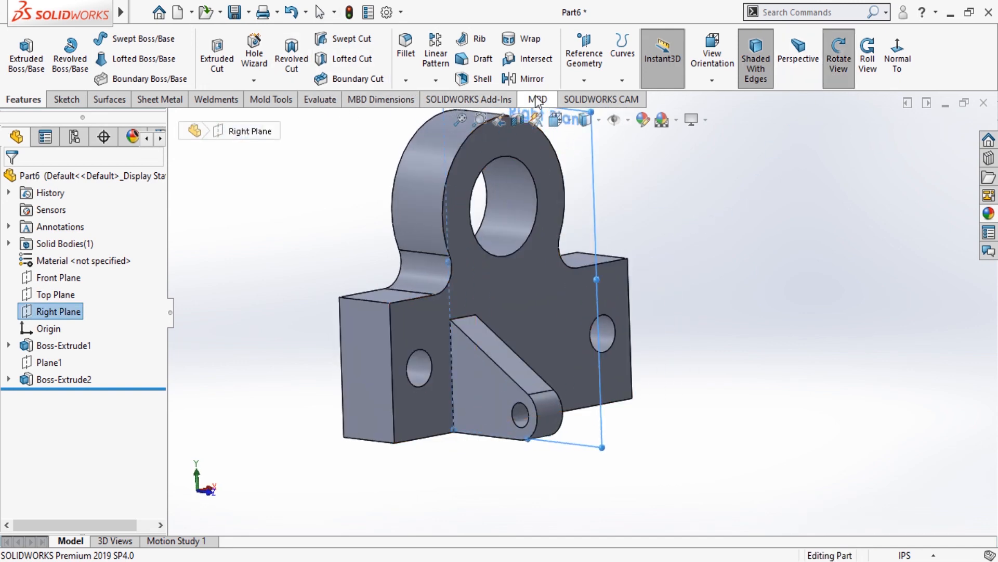
pyautogui.click(533, 79)
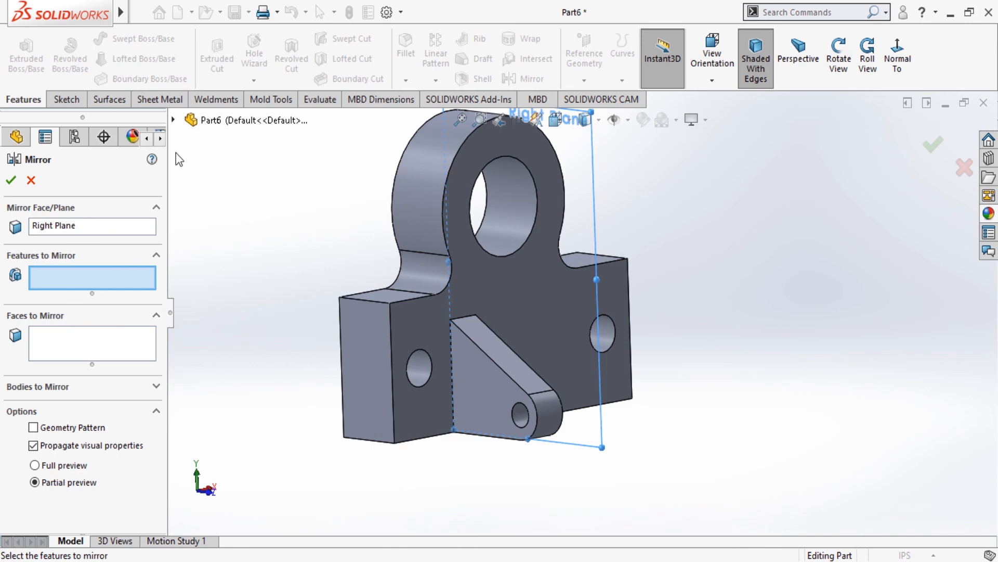
pyautogui.click(173, 119)
pyautogui.click(225, 324)
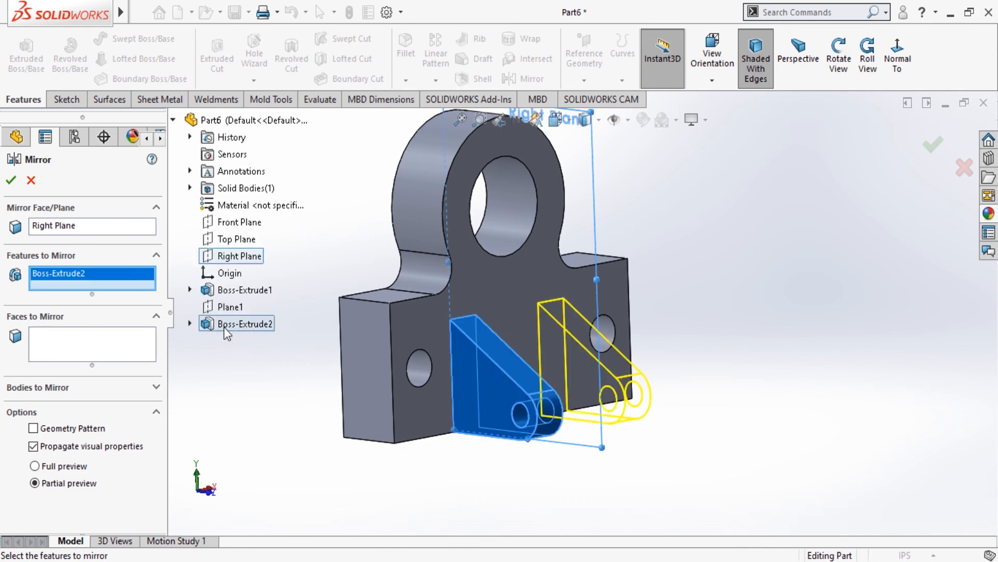
pyautogui.click(7, 183)
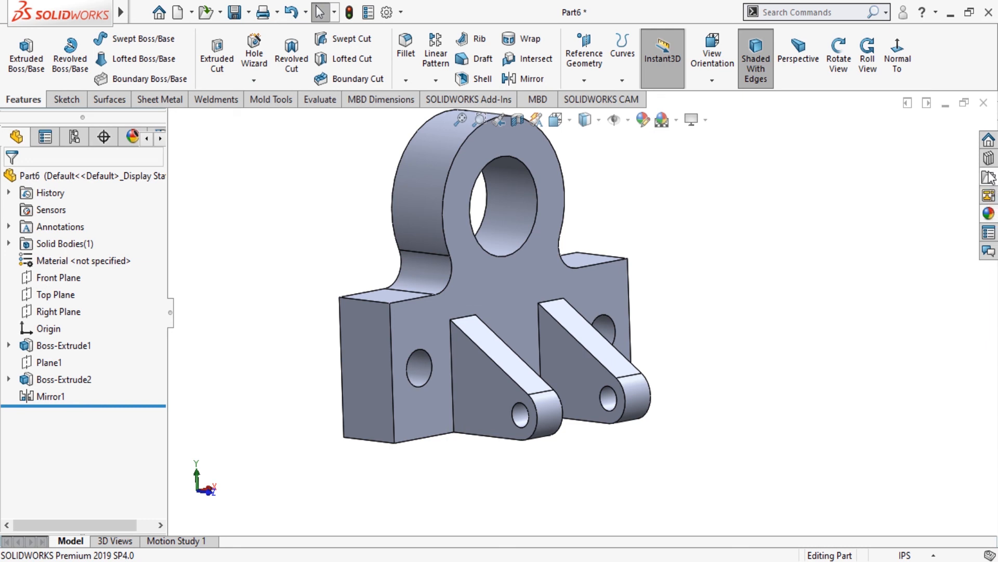
# Apply a nickel appearance from the metal appearances to the whole part.
pyautogui.click(991, 215)
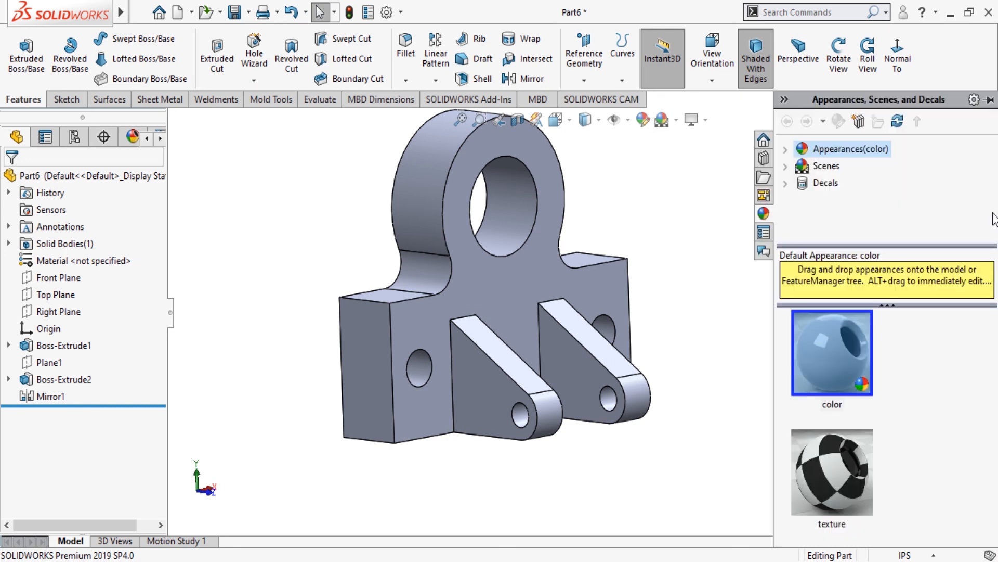
pyautogui.doubleClick(814, 151)
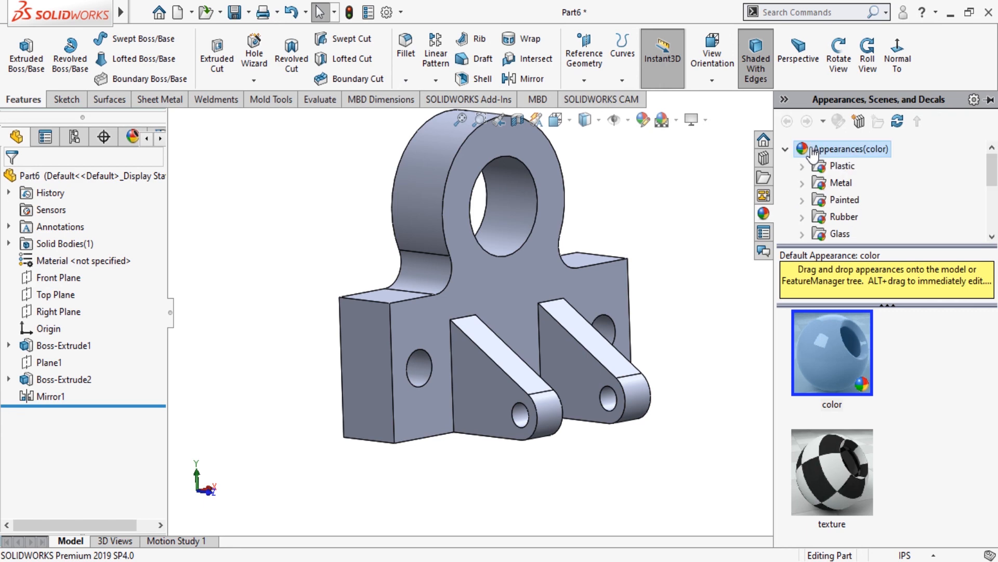
pyautogui.doubleClick(834, 184)
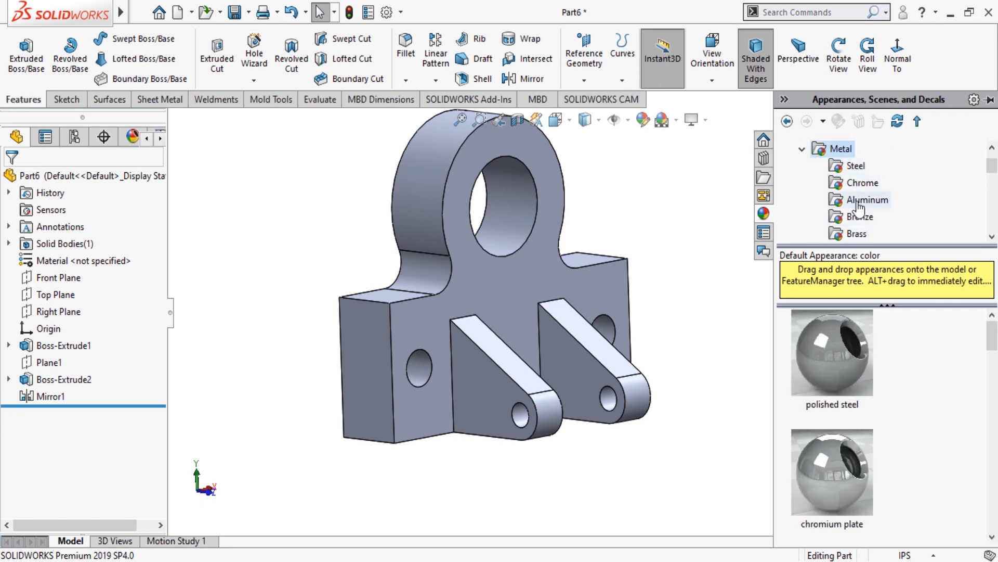
pyautogui.scroll(-1, 856, 224)
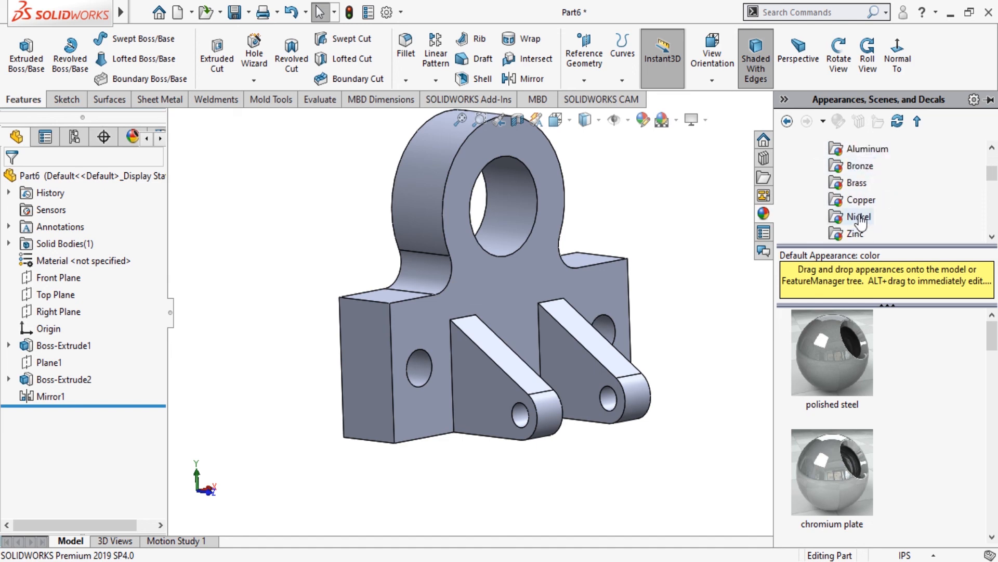
pyautogui.click(859, 218)
pyautogui.doubleClick(841, 470)
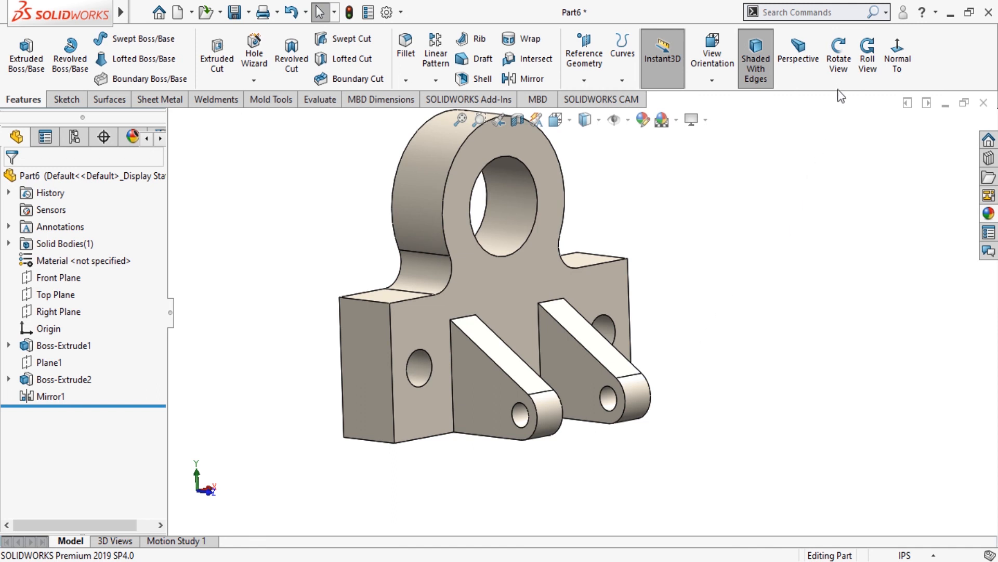
pyautogui.scroll(2, 705, 245)
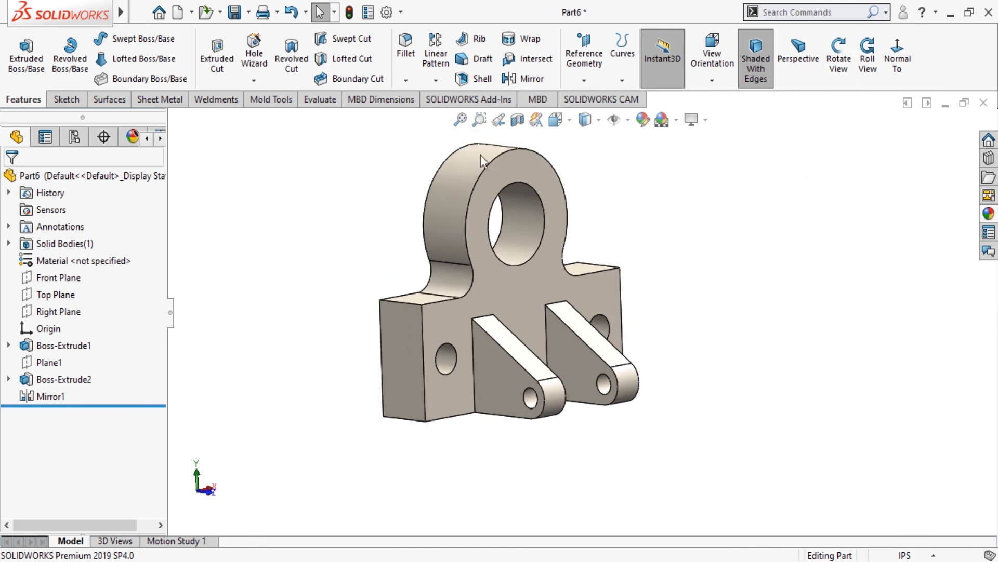
pyautogui.scroll(-2, 452, 144)
pyautogui.click(838, 61)
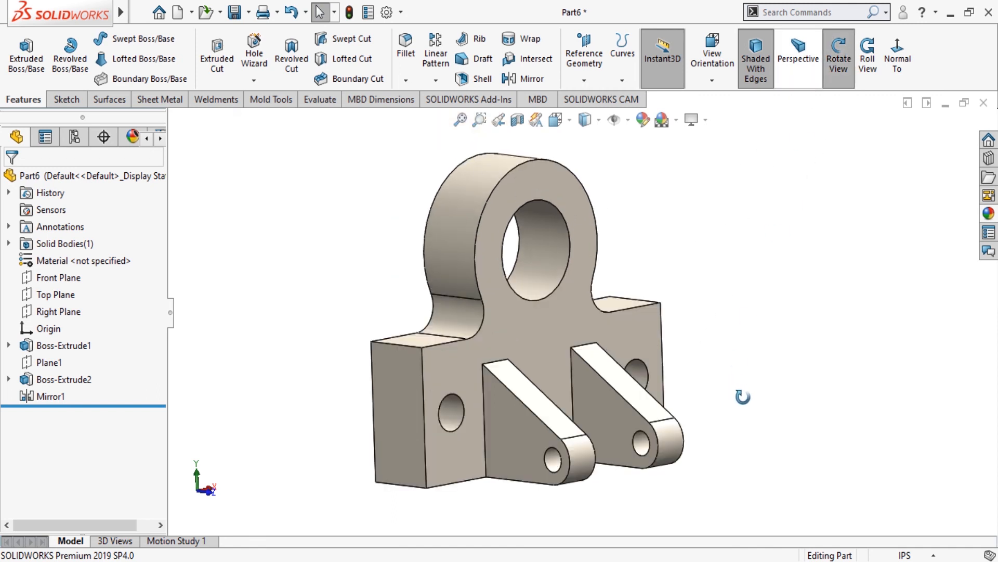
pyautogui.moveTo(743, 396); pyautogui.dragTo(316, 423)
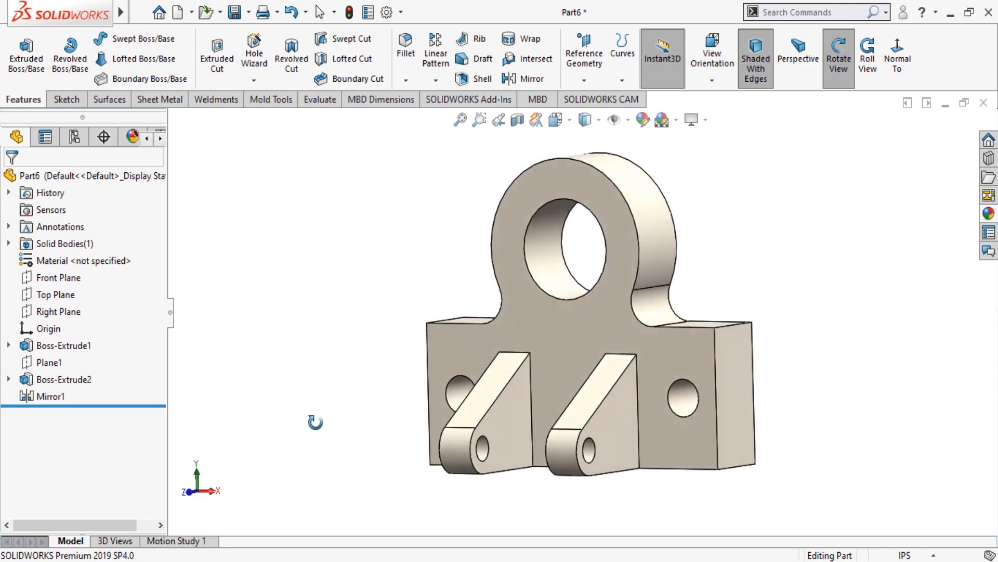
pyautogui.moveTo(910, 321); pyautogui.dragTo(785, 350)
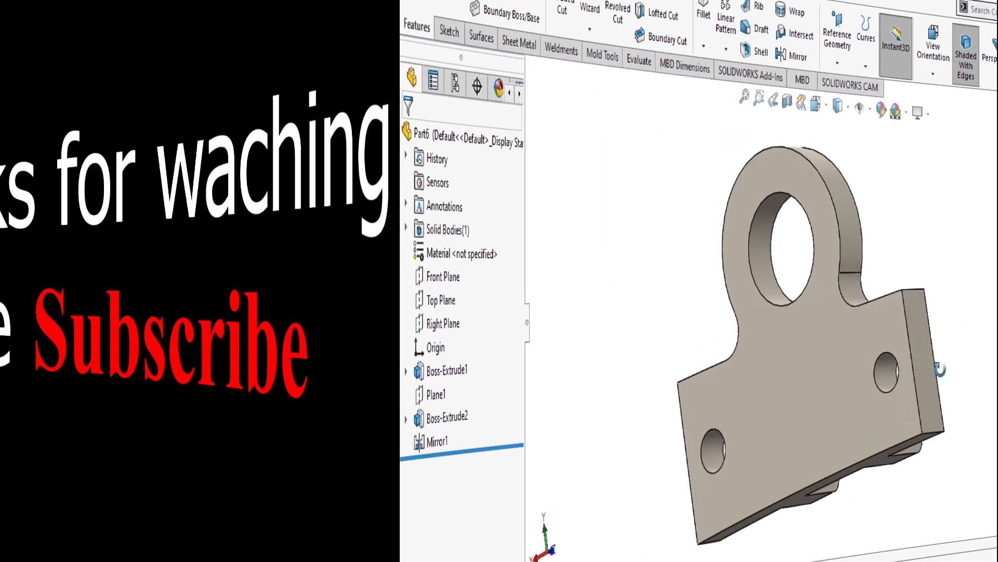